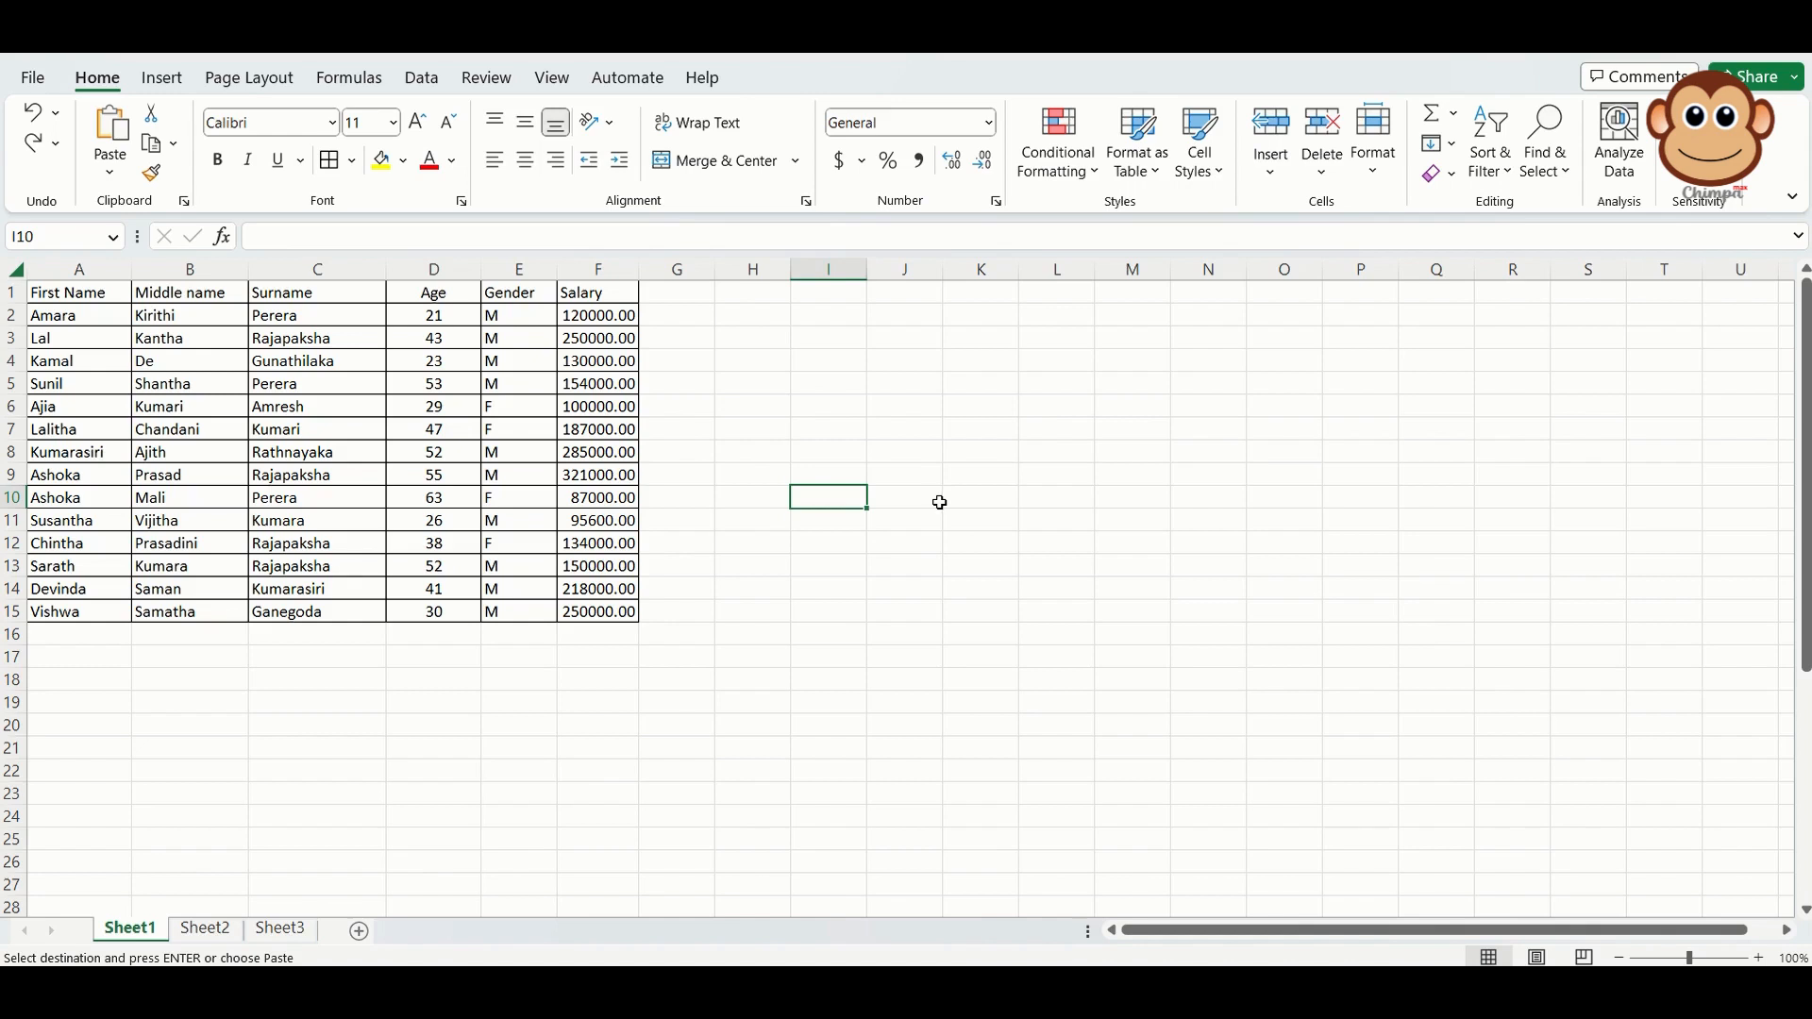
Step: Convert the data range A1:F15 into a table with headers and extend it down to row 21
left_click(348, 444)
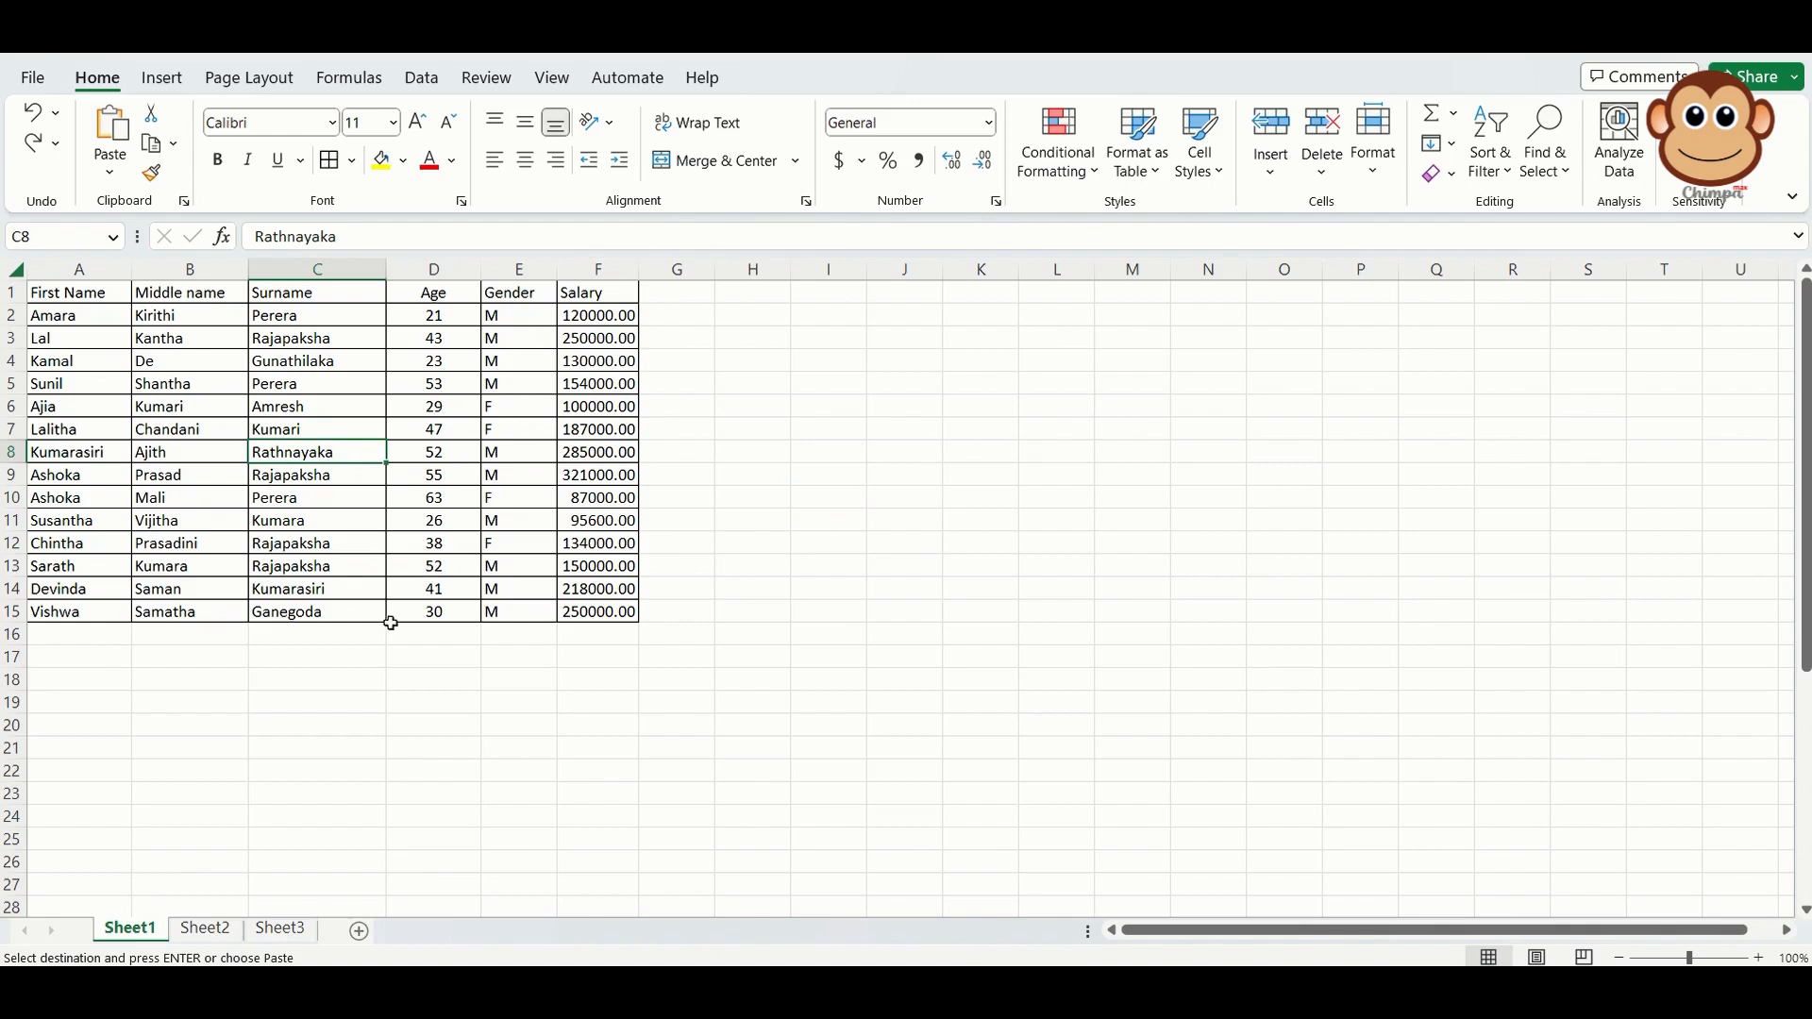
left_click(163, 81)
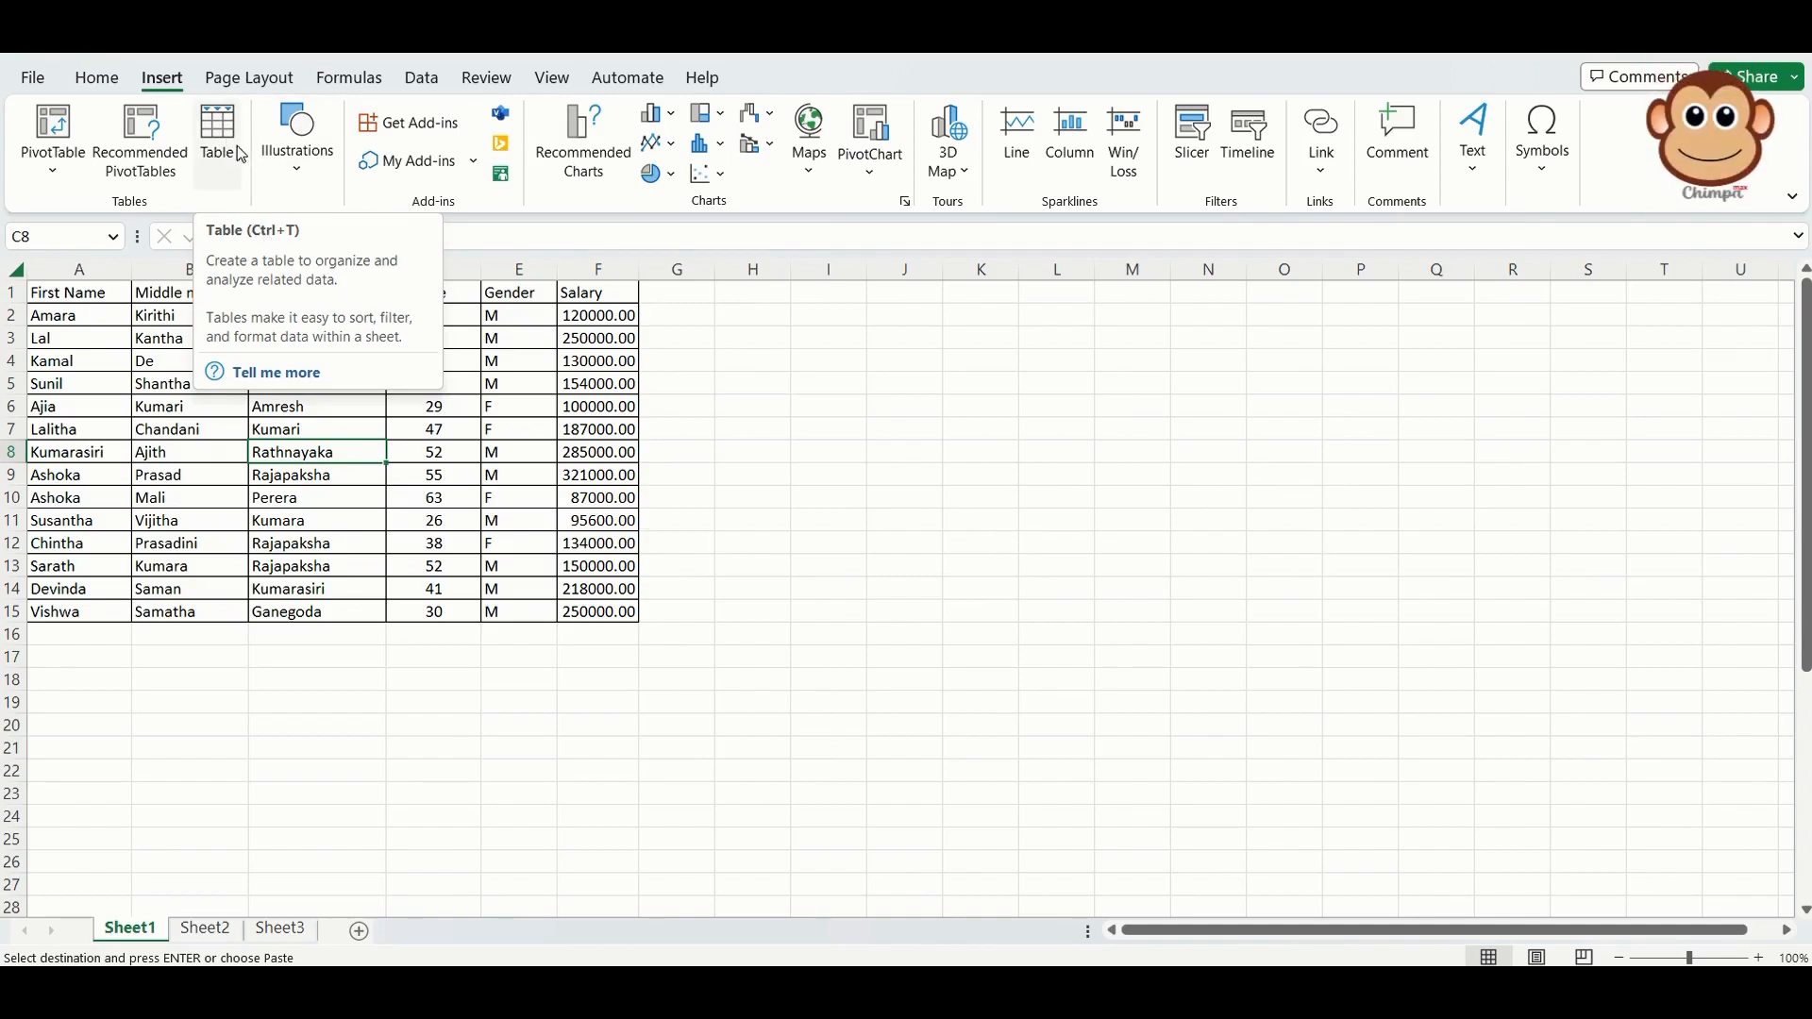
left_click(240, 153)
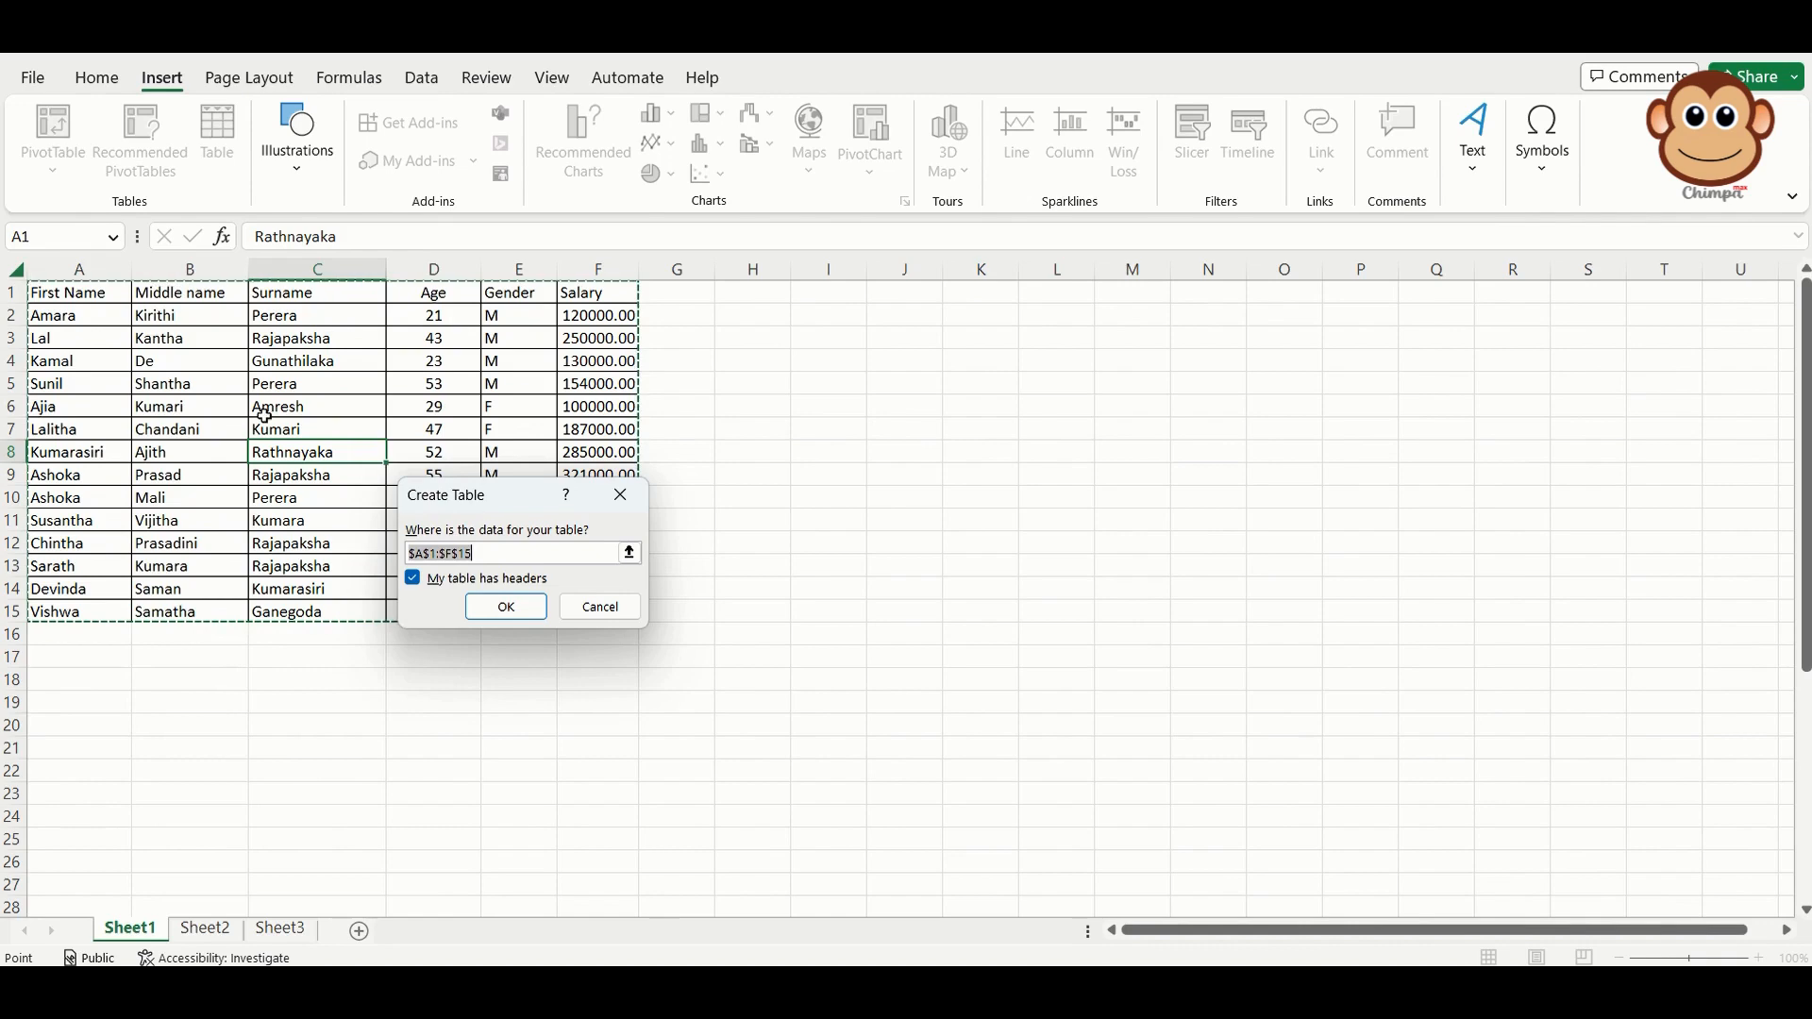
left_click(494, 606)
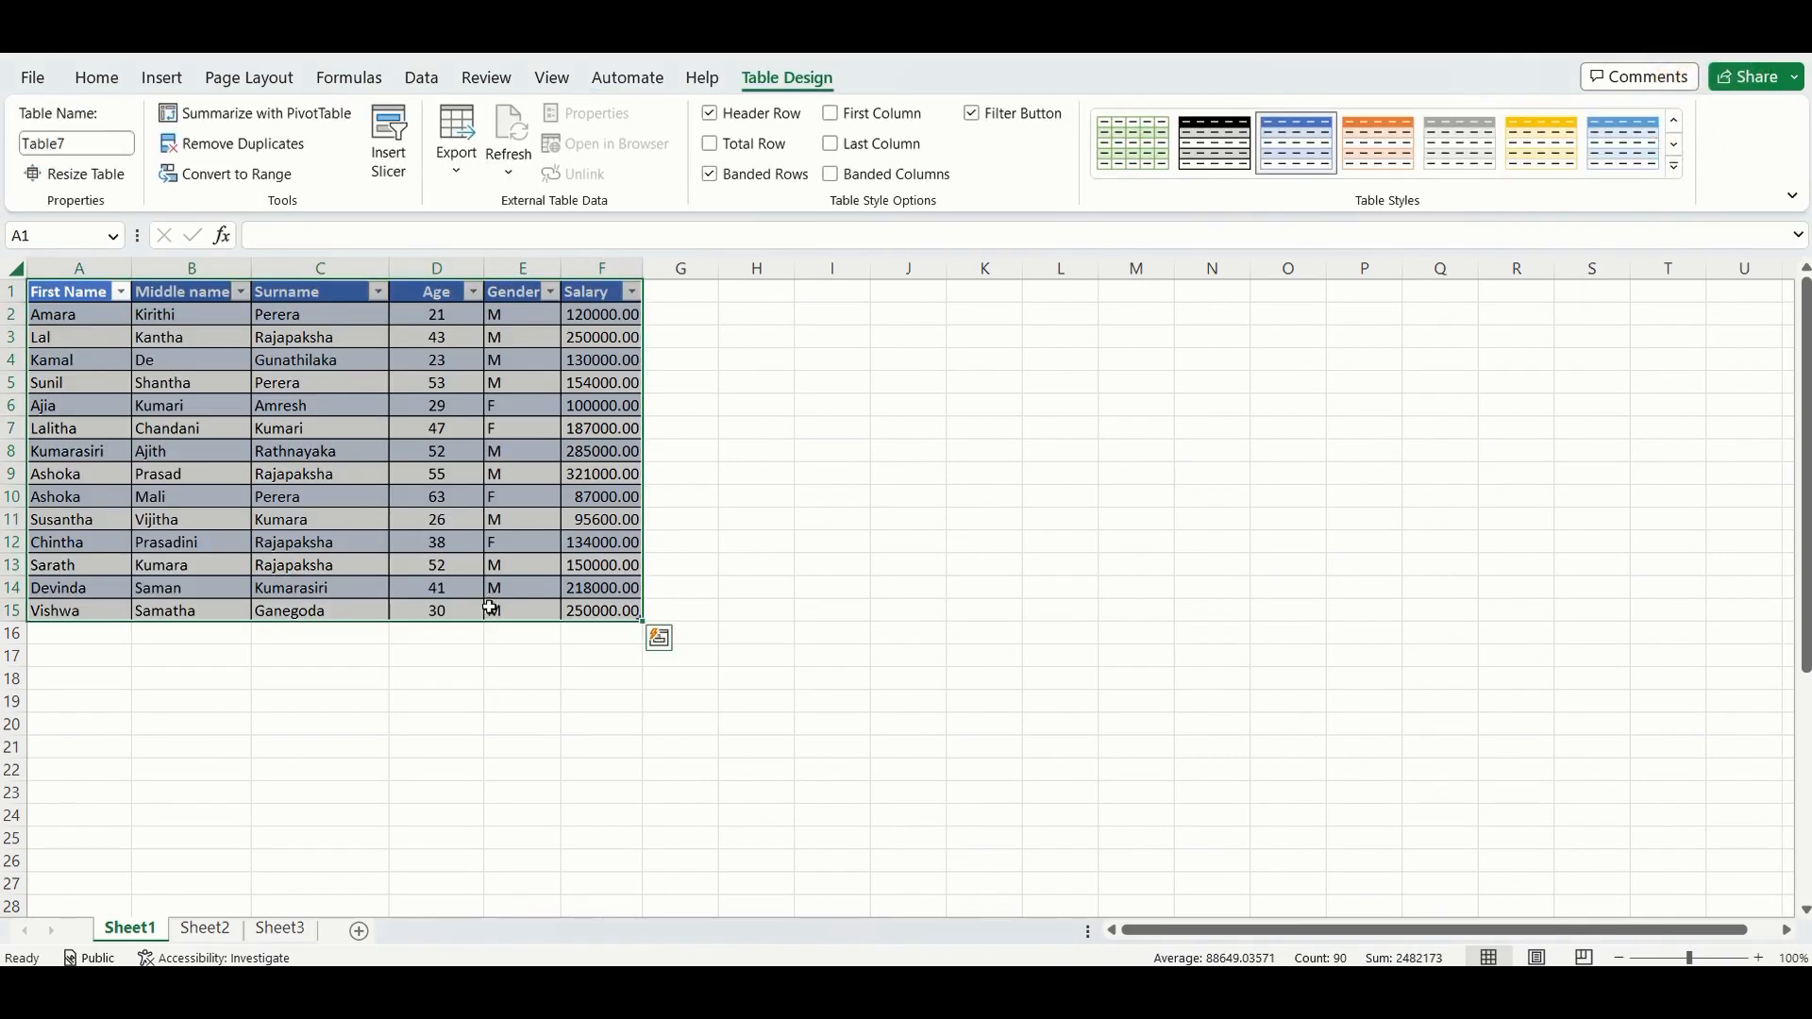
left_click(679, 496)
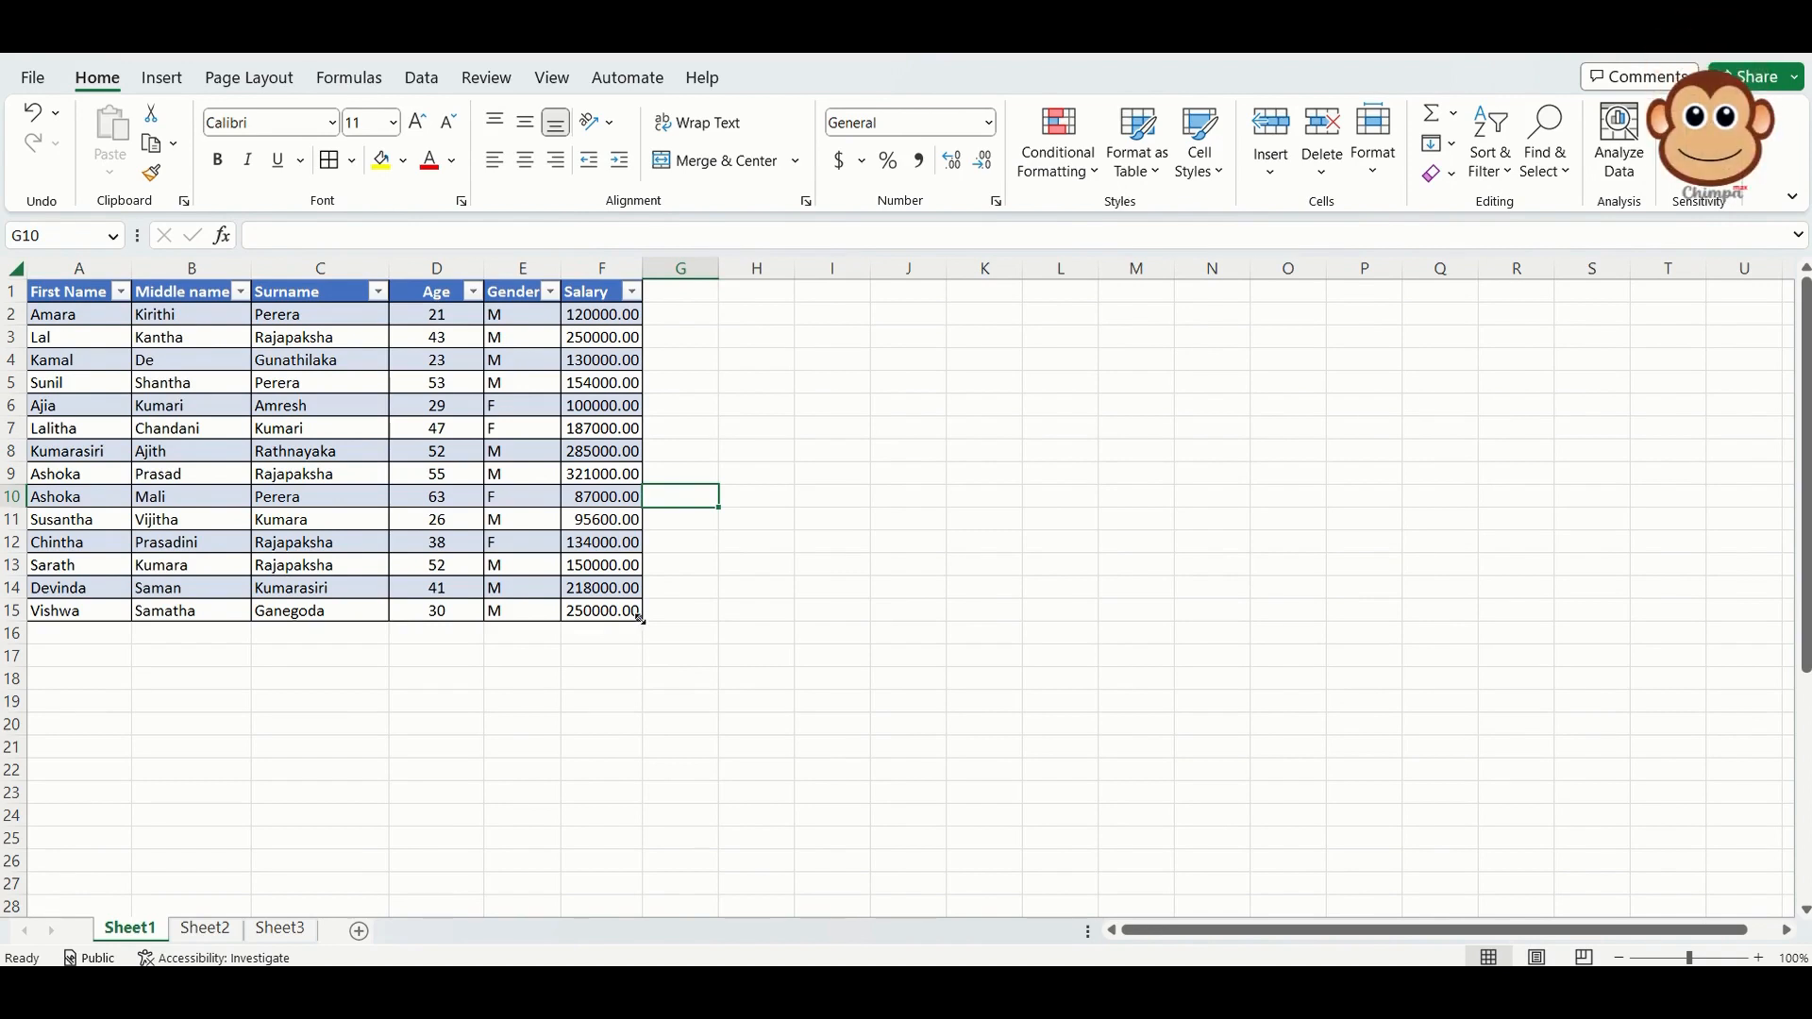
left_click_drag(640, 619, 641, 760)
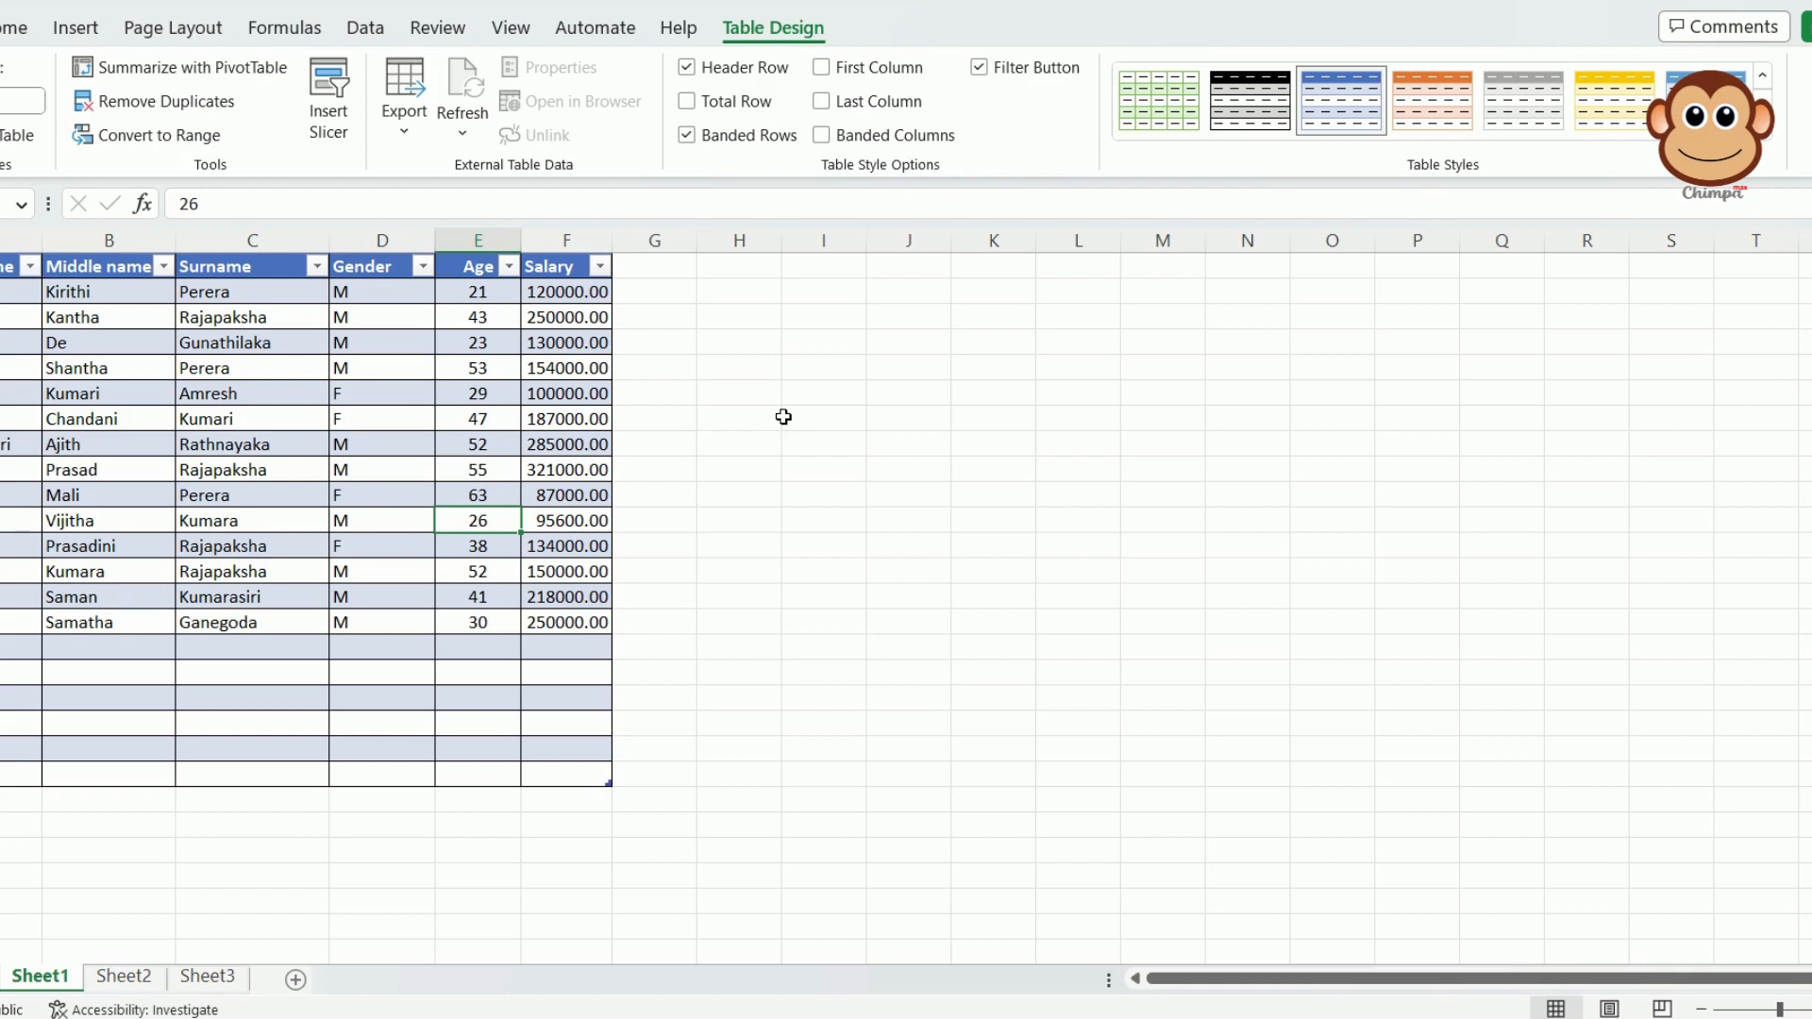
Step: Preview the available table styles on the salary table without applying one
left_click(464, 425)
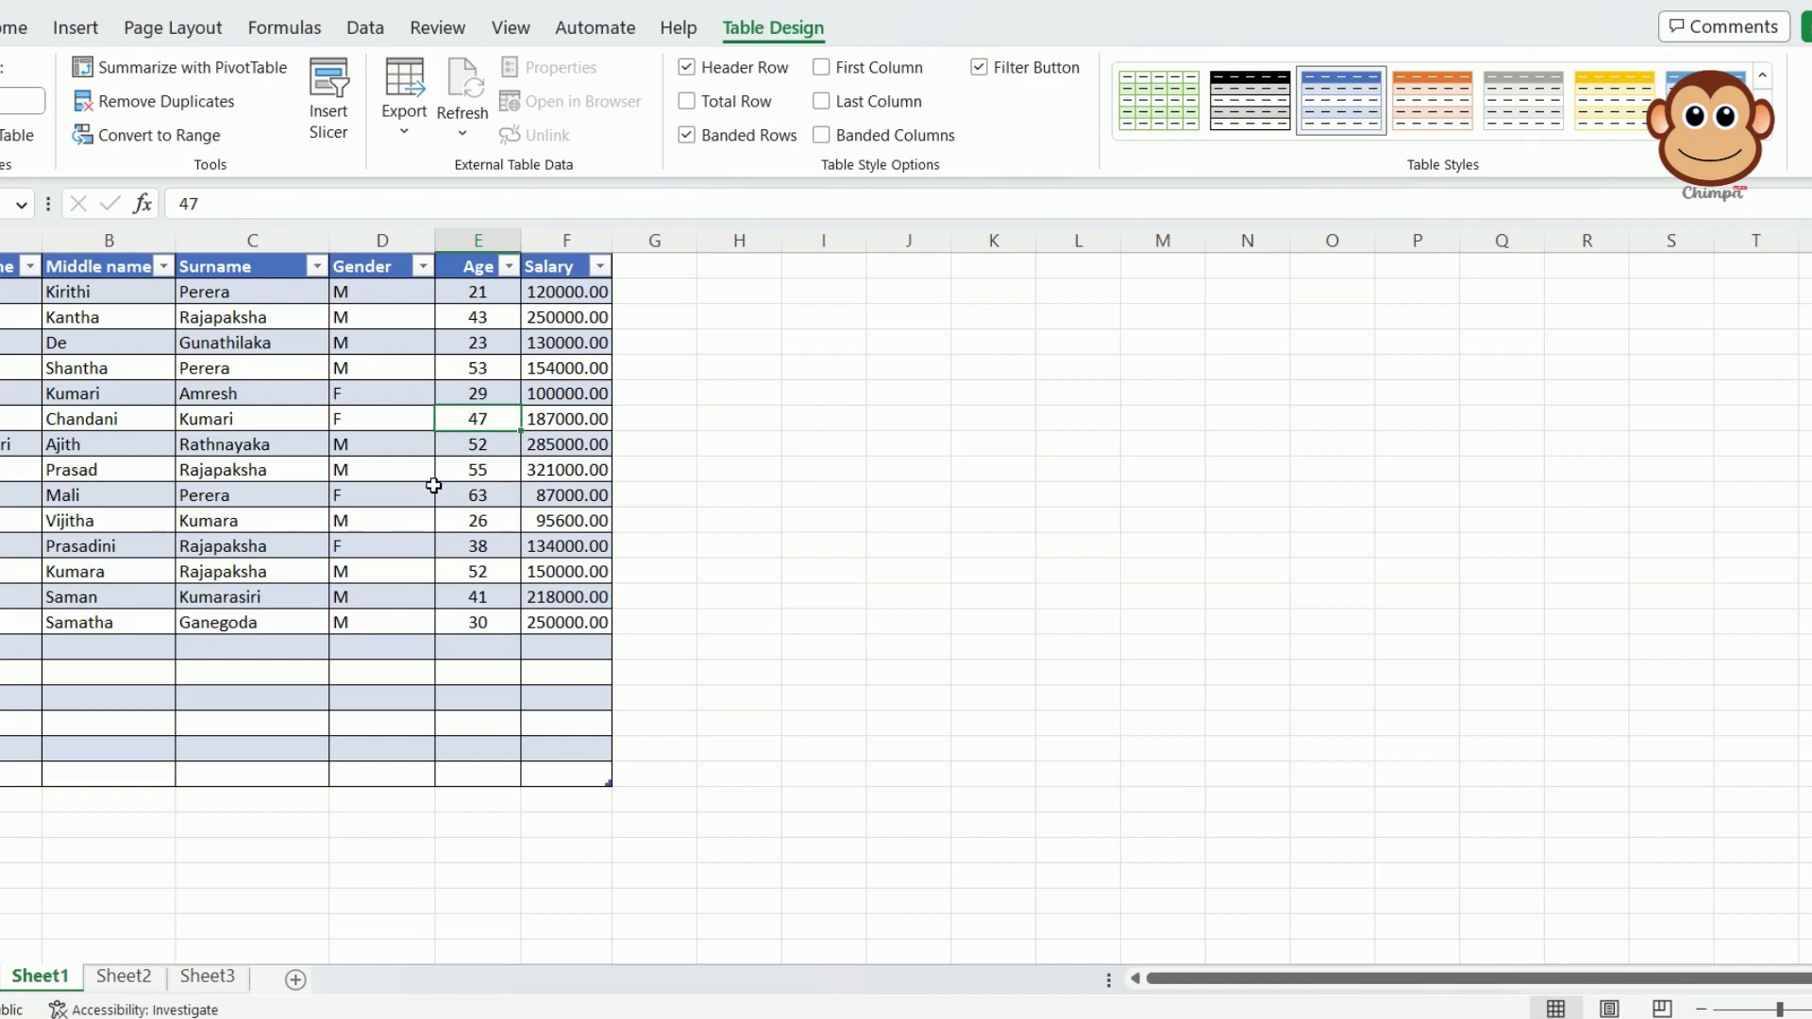
left_click(421, 368)
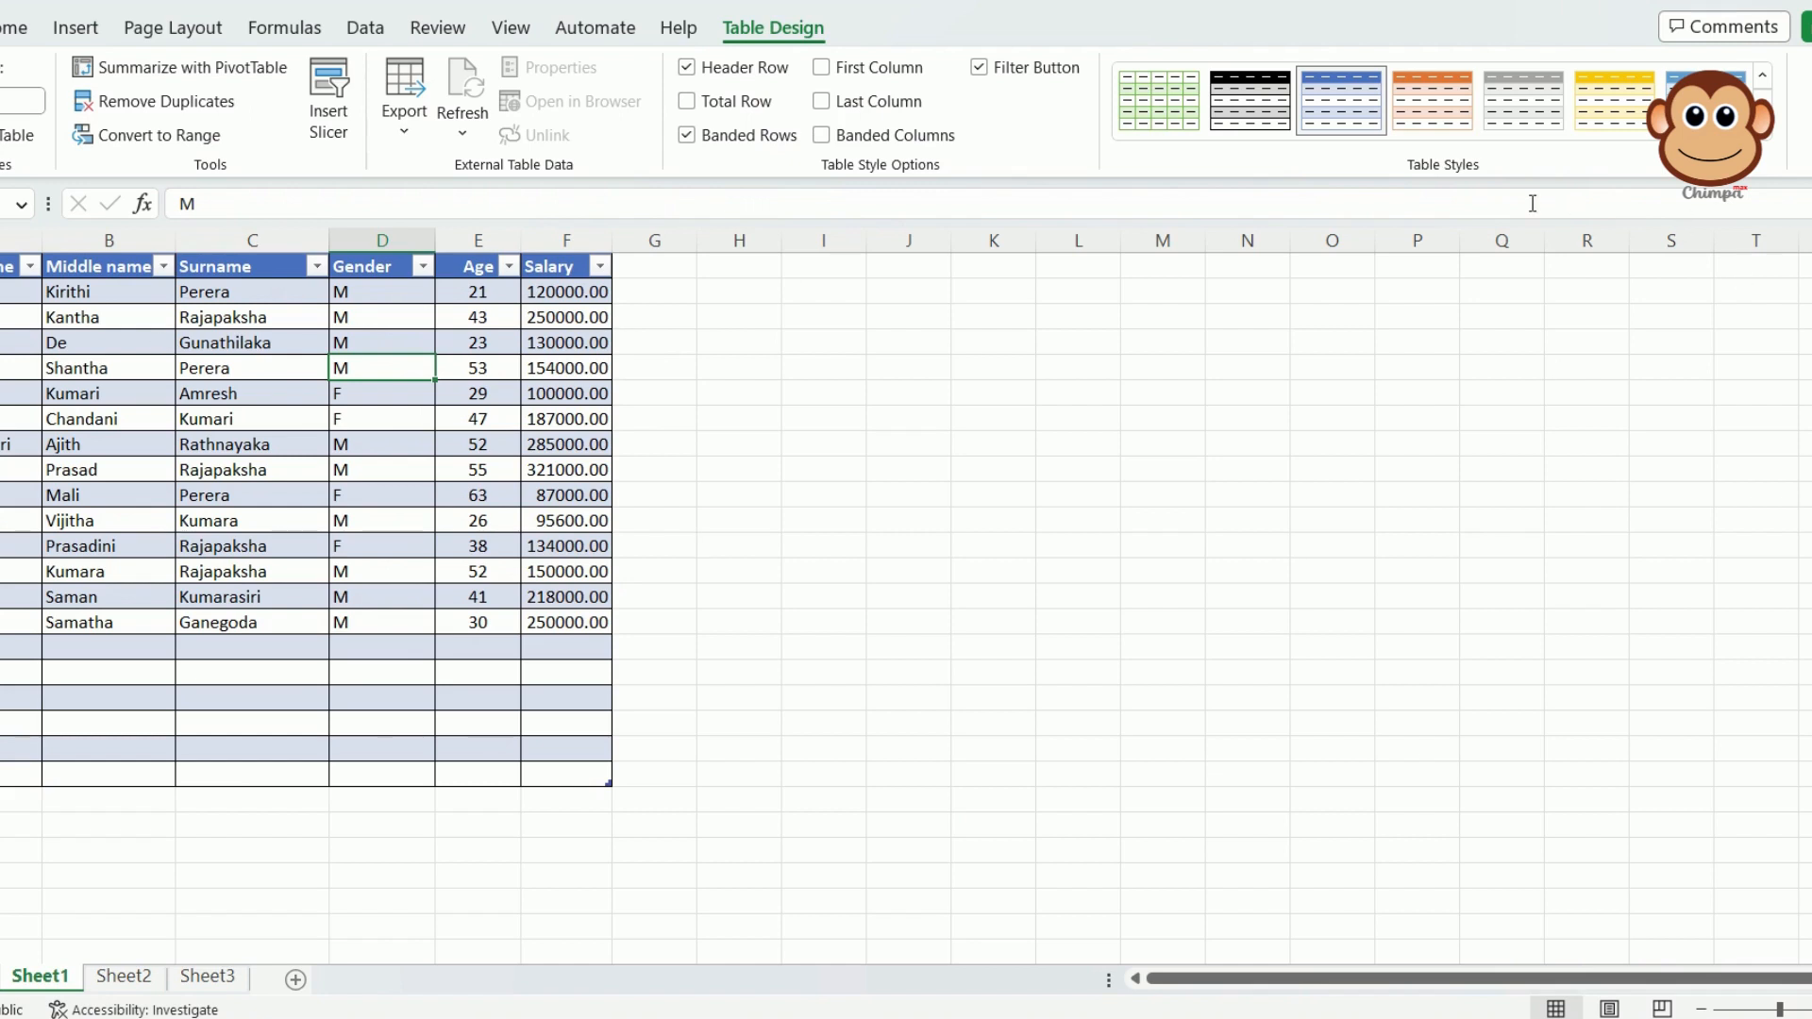
left_click(1771, 139)
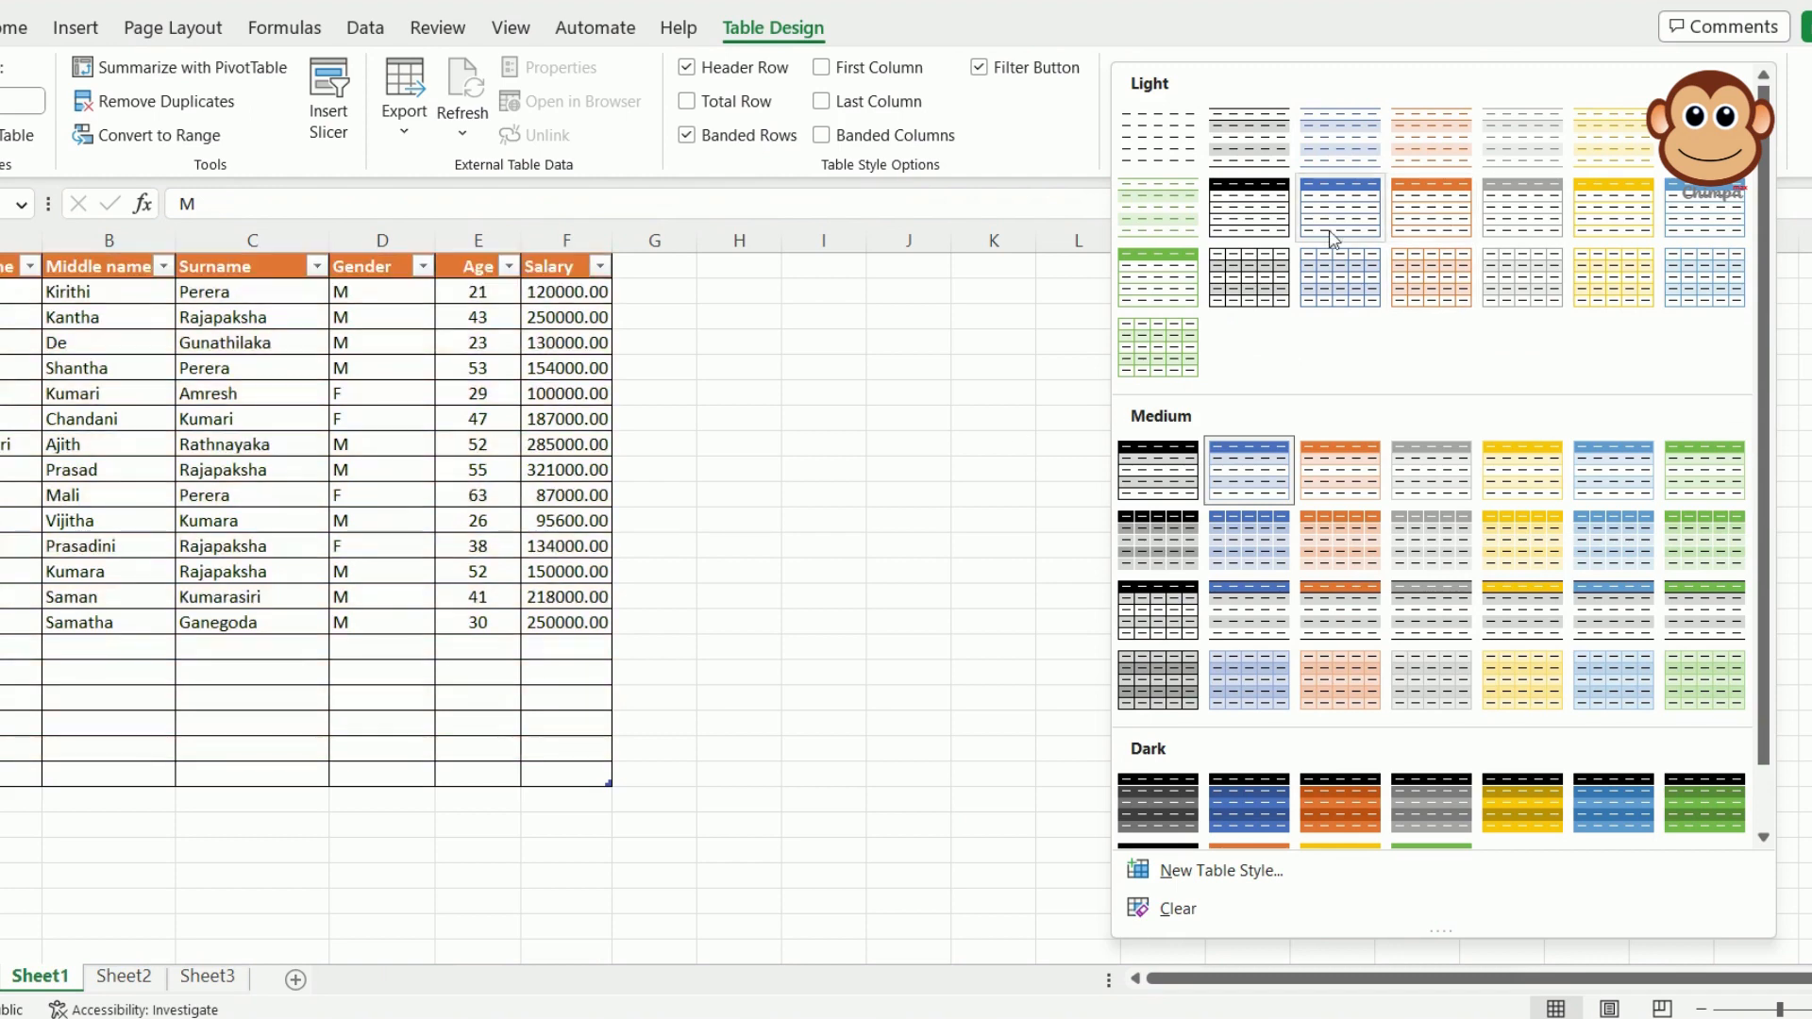
left_click(557, 498)
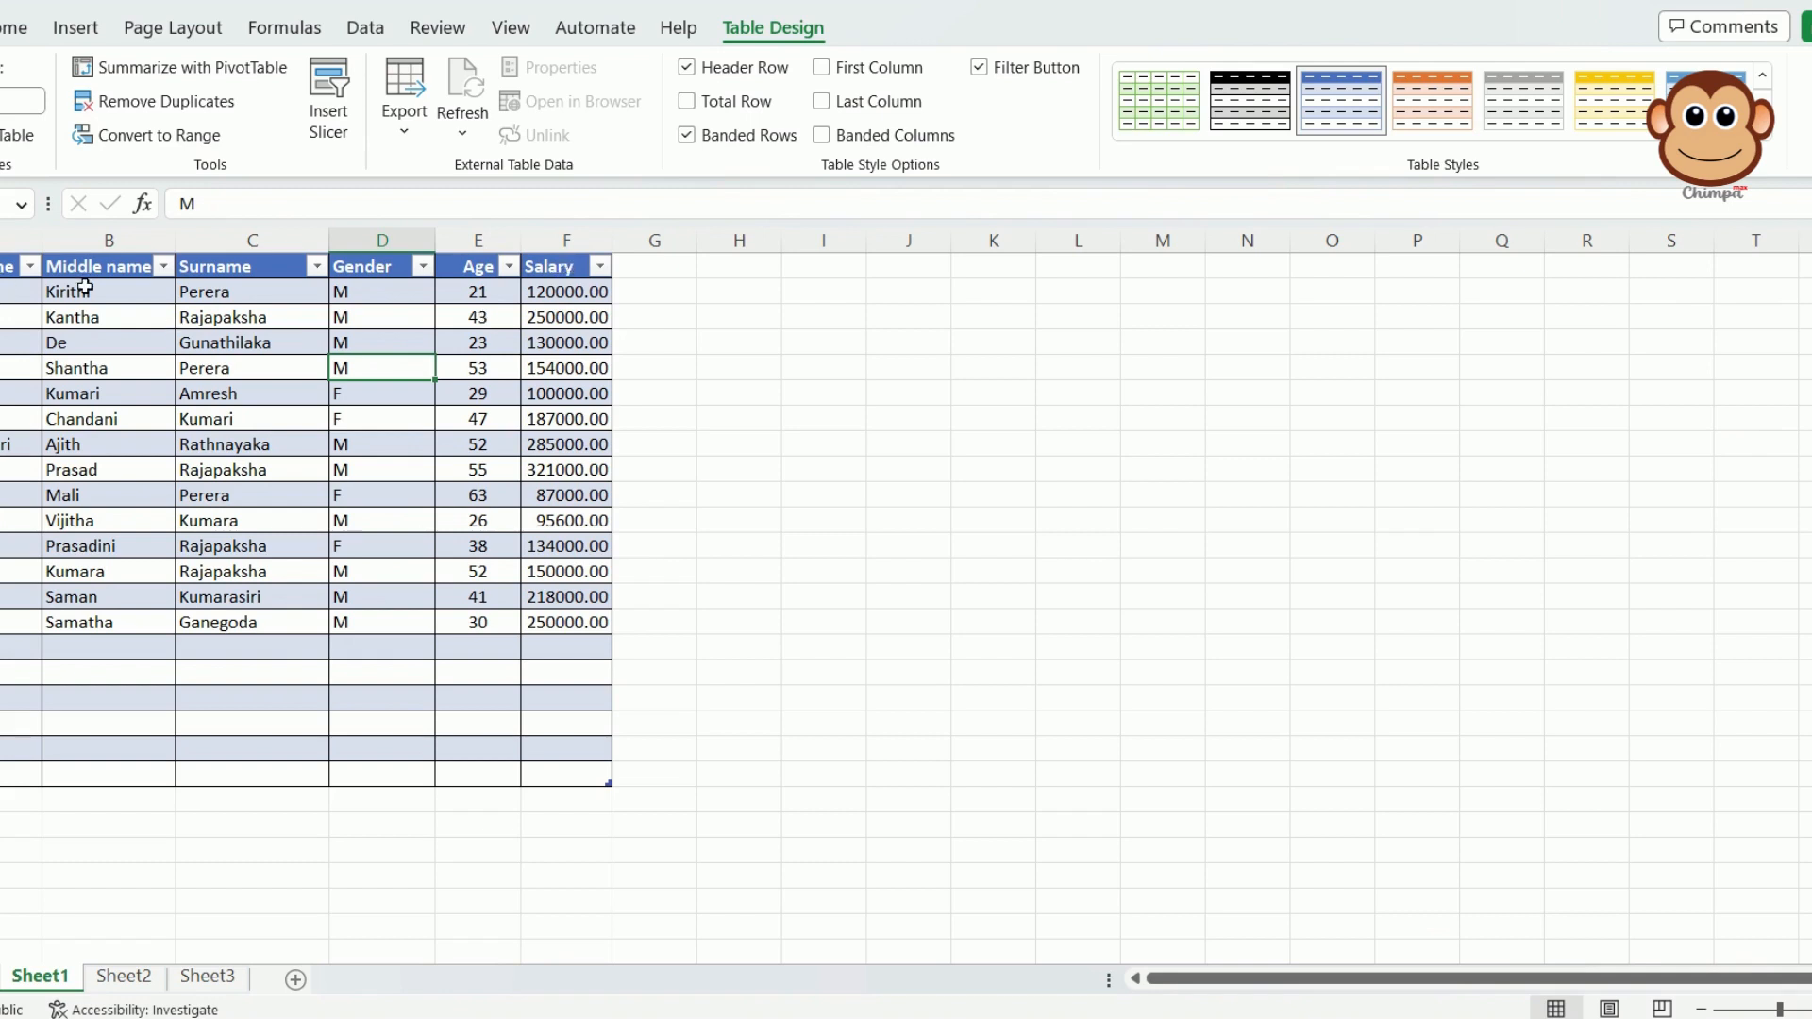
Step: Turn the table's header row off and on again, and do the same for its filter buttons
left_click(692, 74)
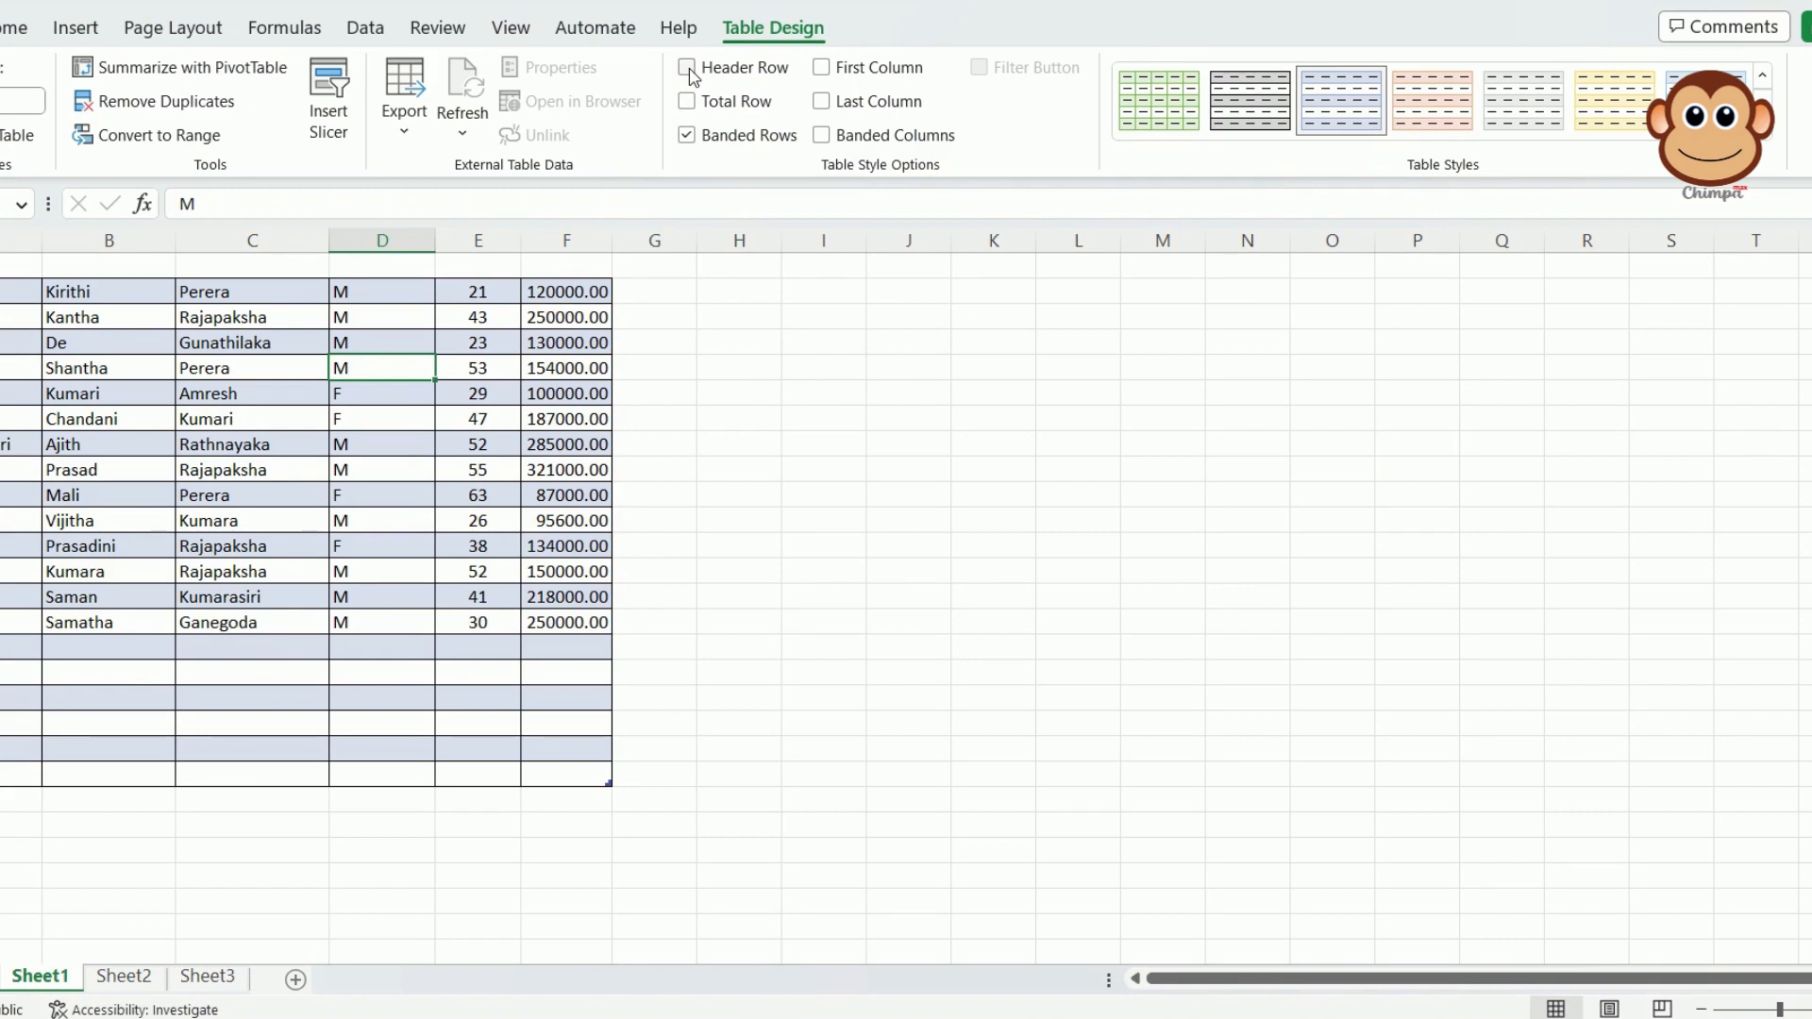
left_click(688, 68)
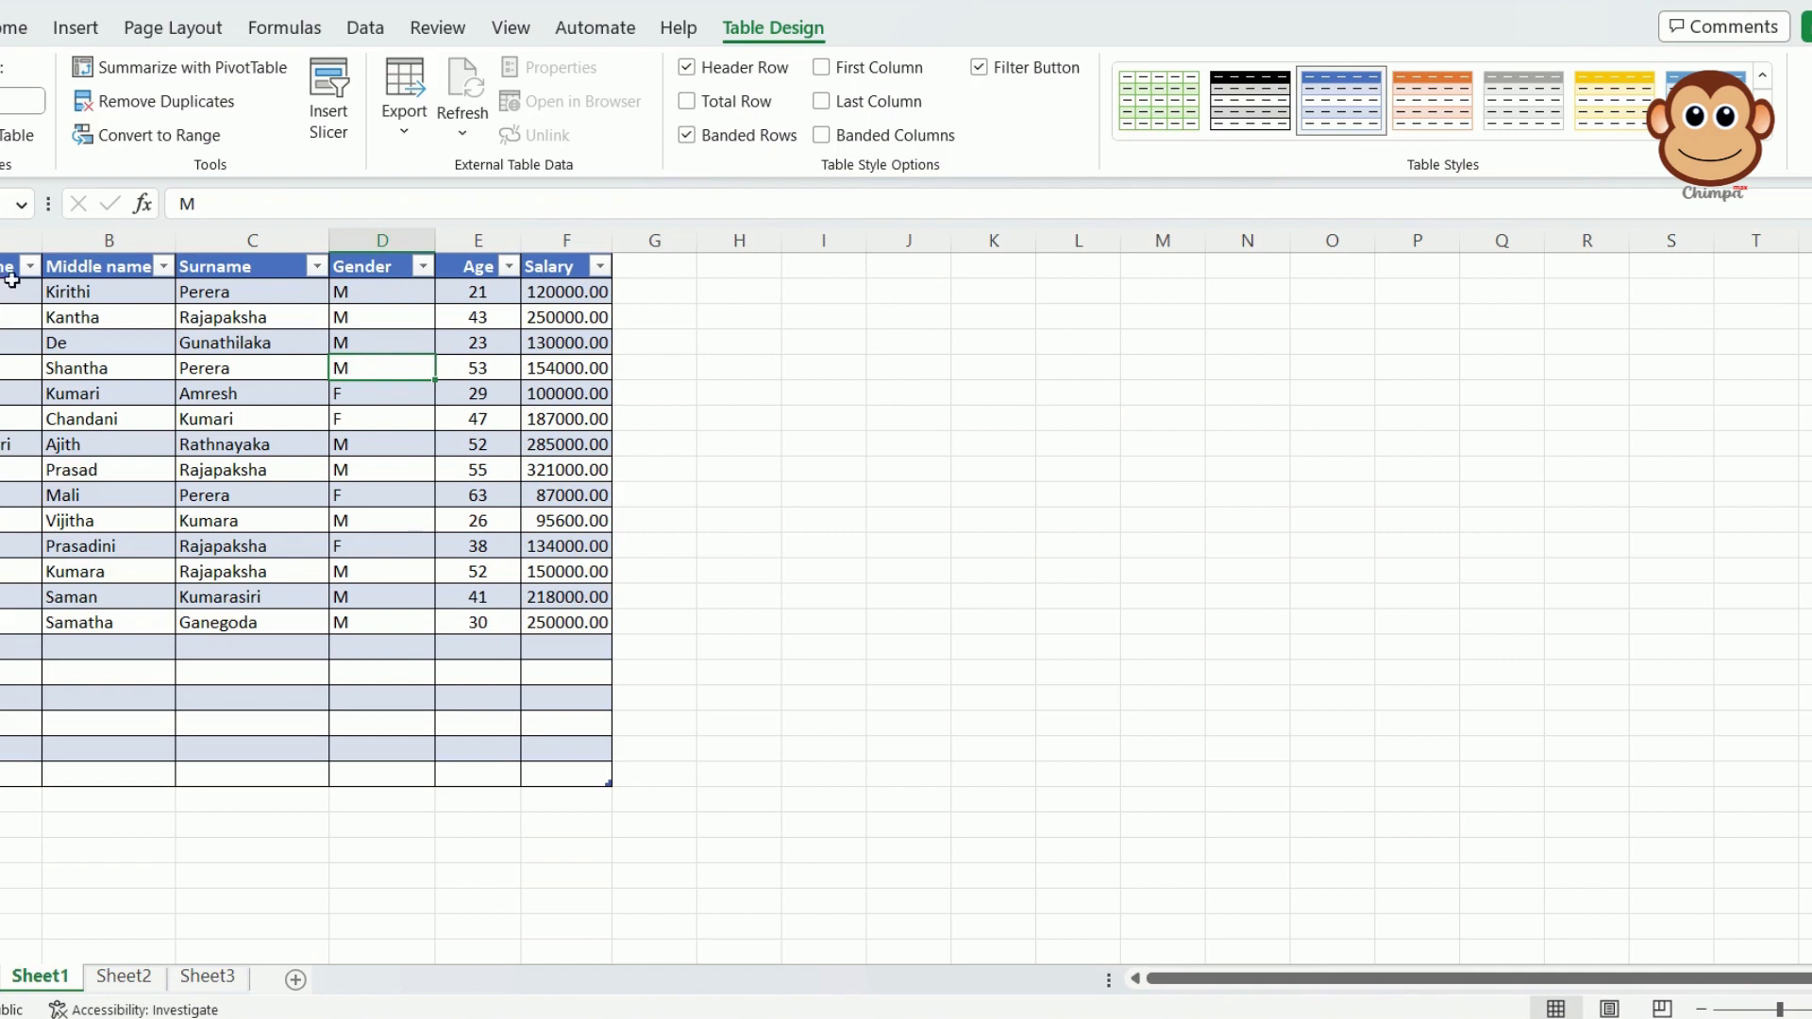
left_click(980, 69)
left_click(980, 69)
Step: Filter the Gender column to show only M
left_click(423, 267)
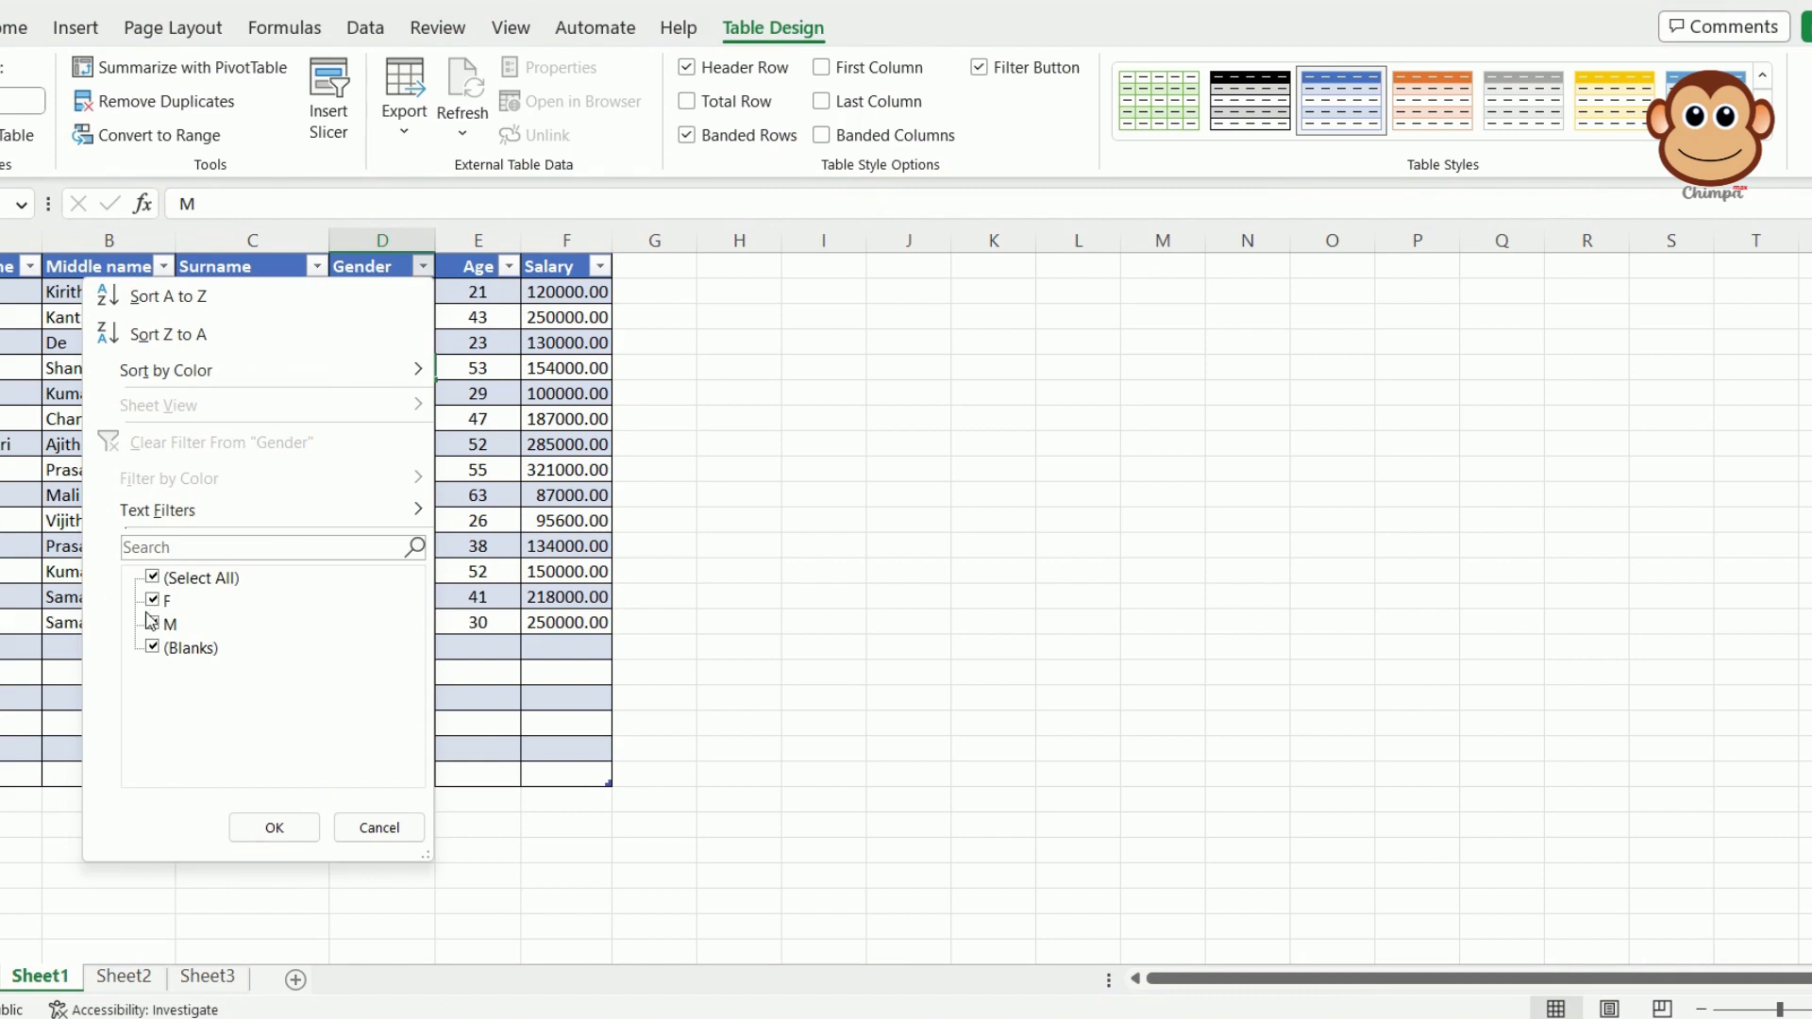
left_click(152, 579)
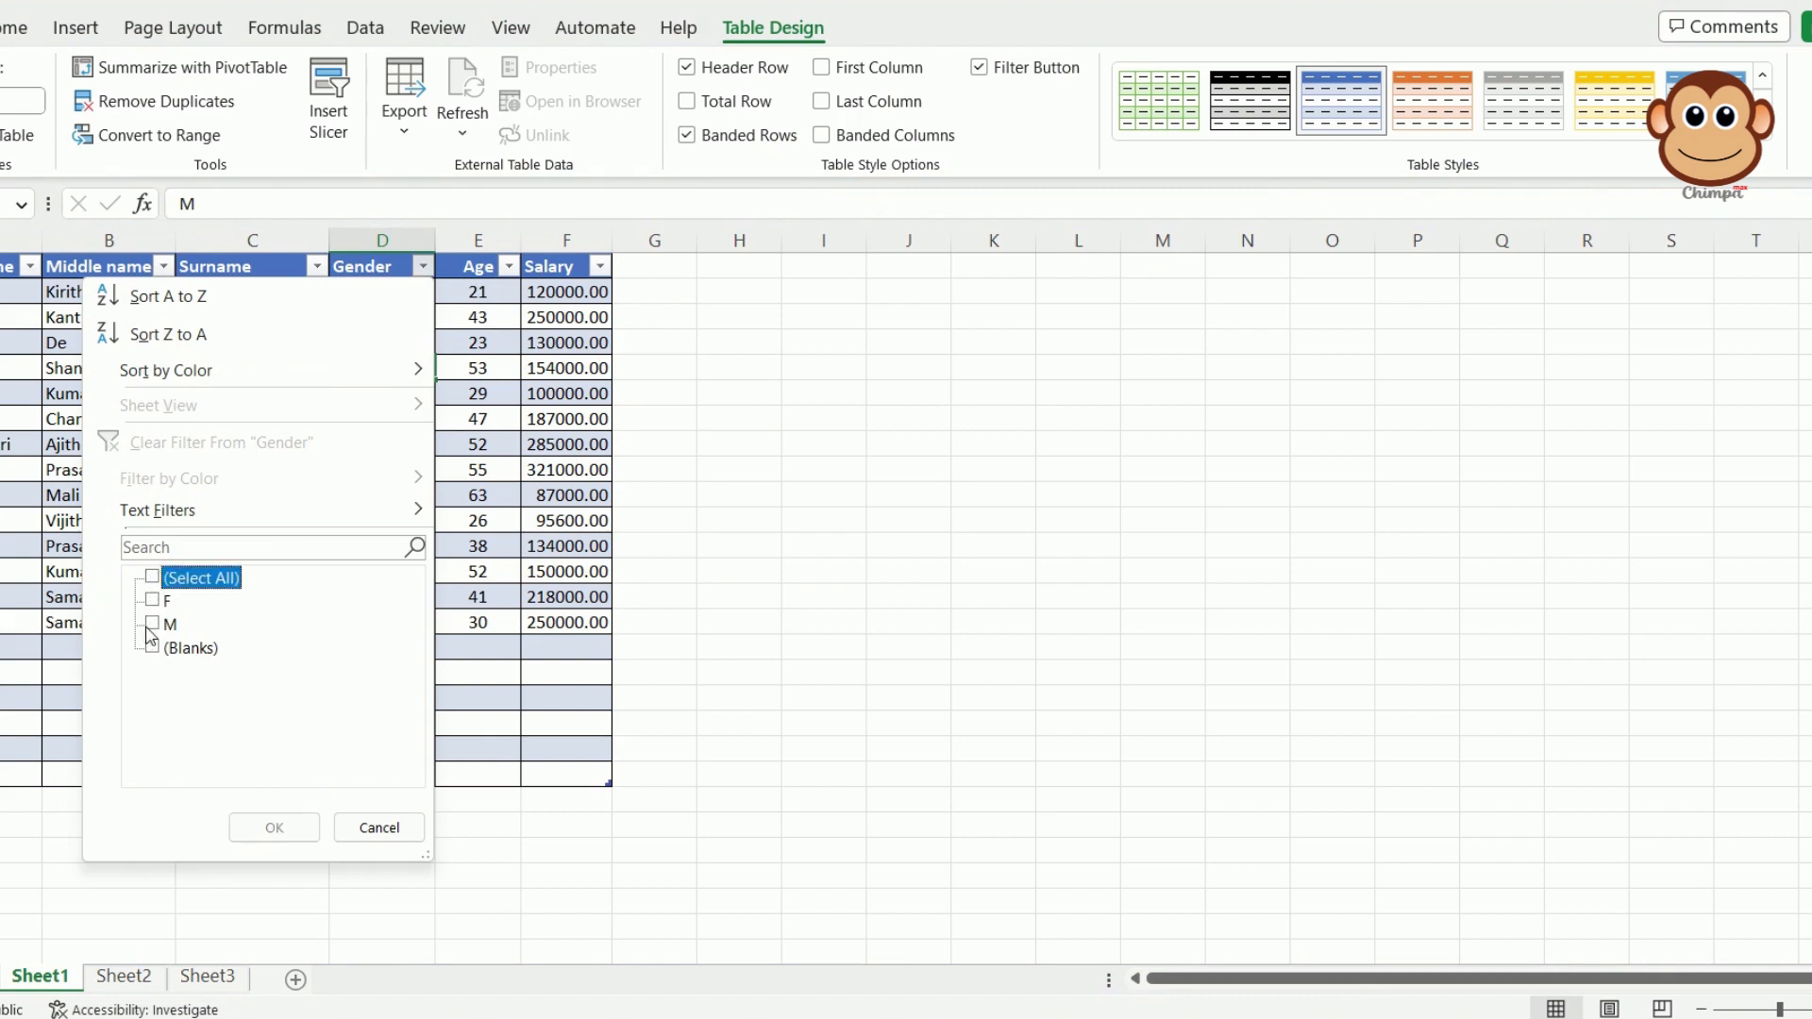
left_click(152, 623)
left_click(250, 832)
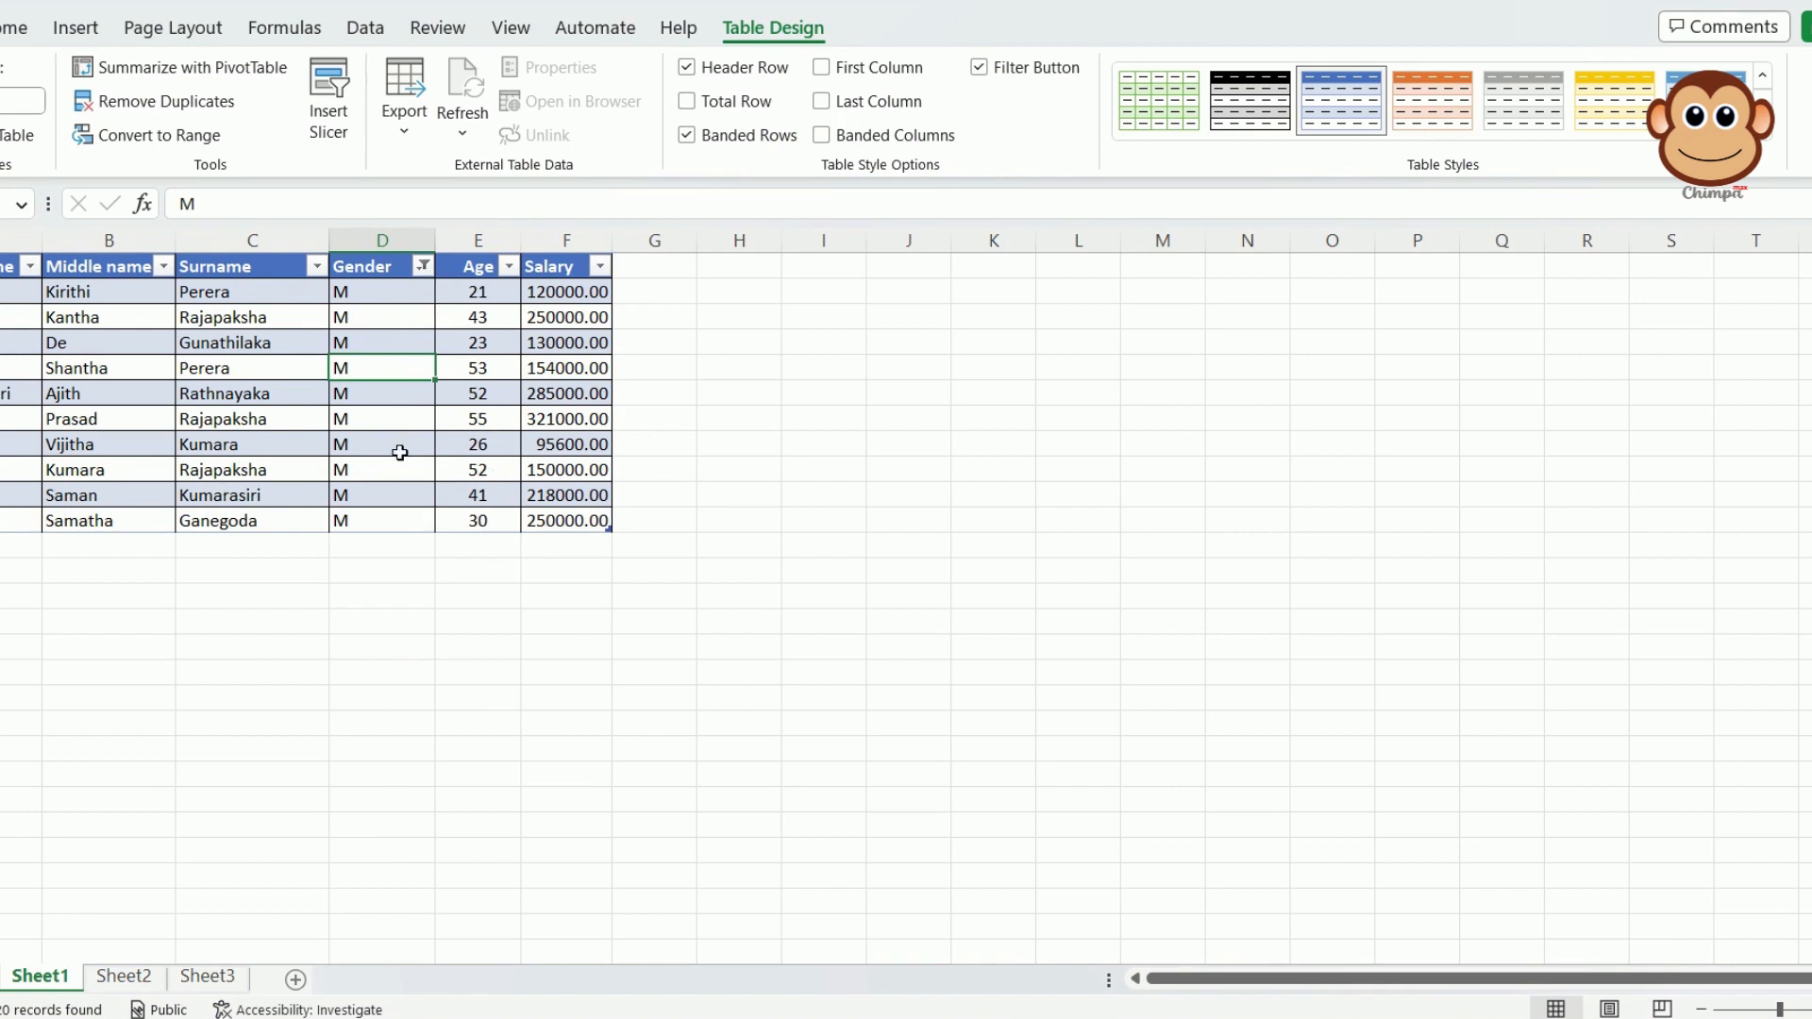
Step: Reselect all values in the Gender column filter to restore every row
left_click(428, 268)
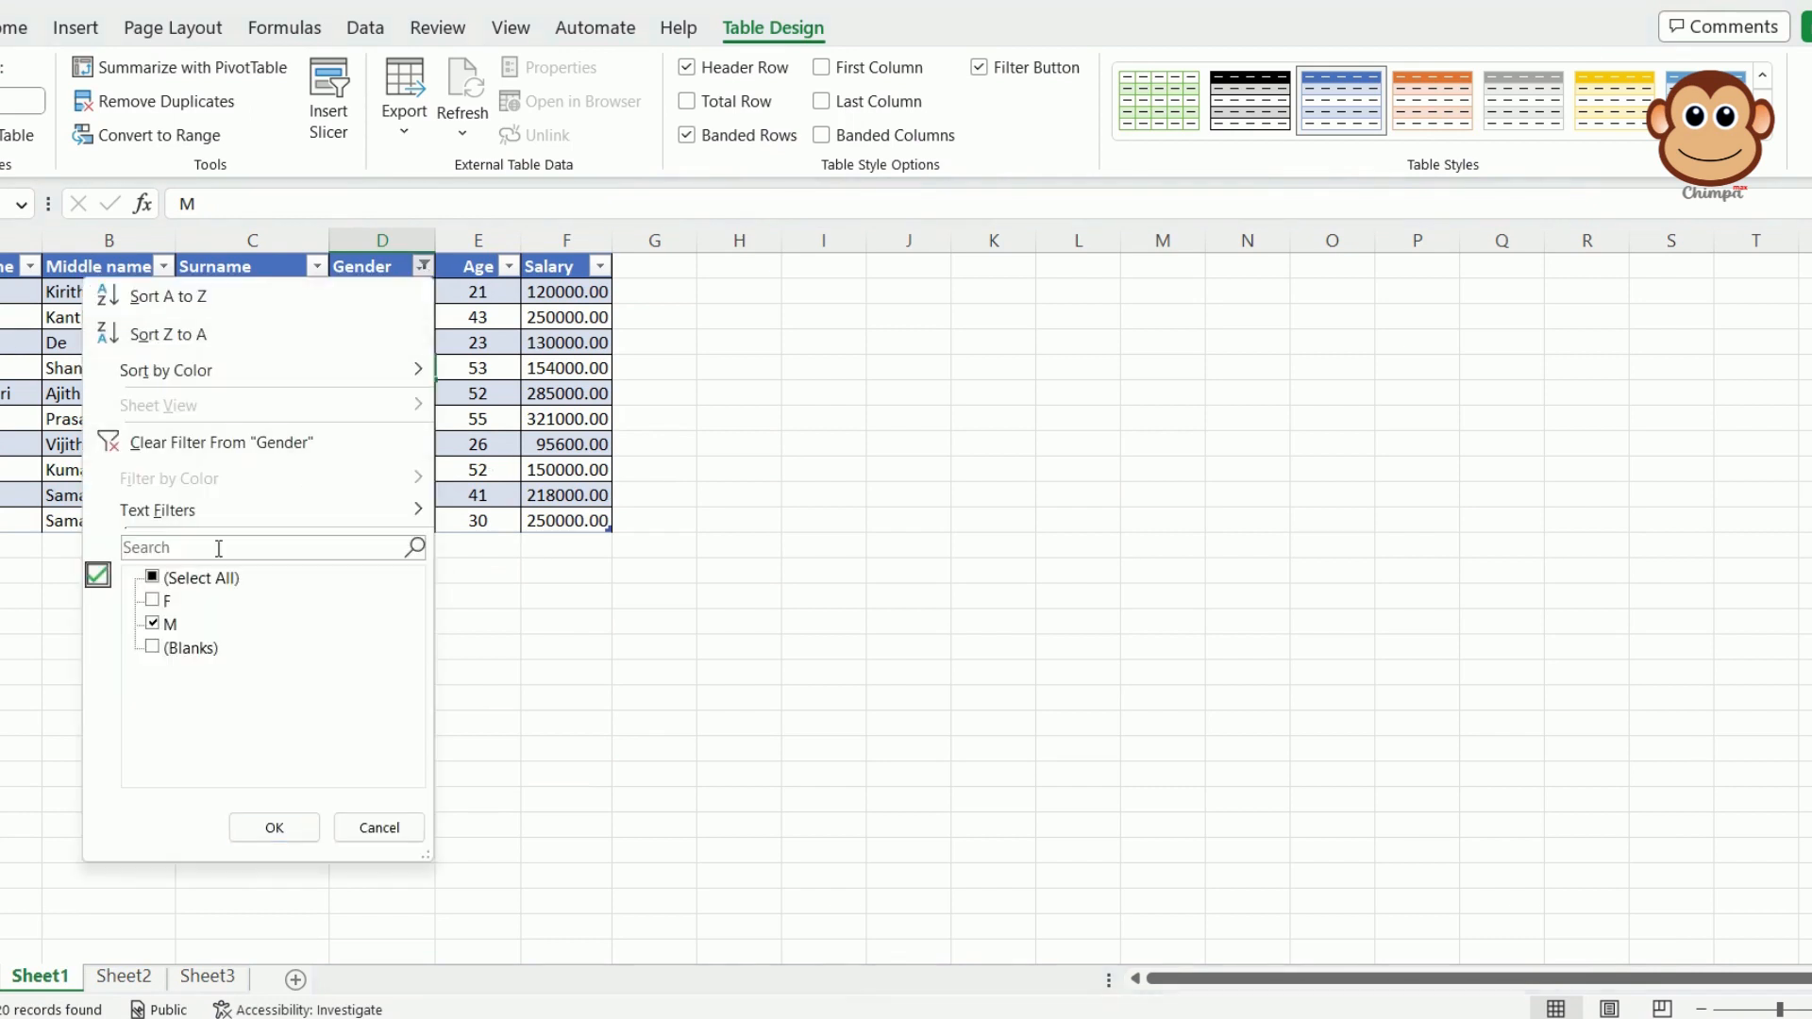
left_click(153, 578)
left_click(274, 828)
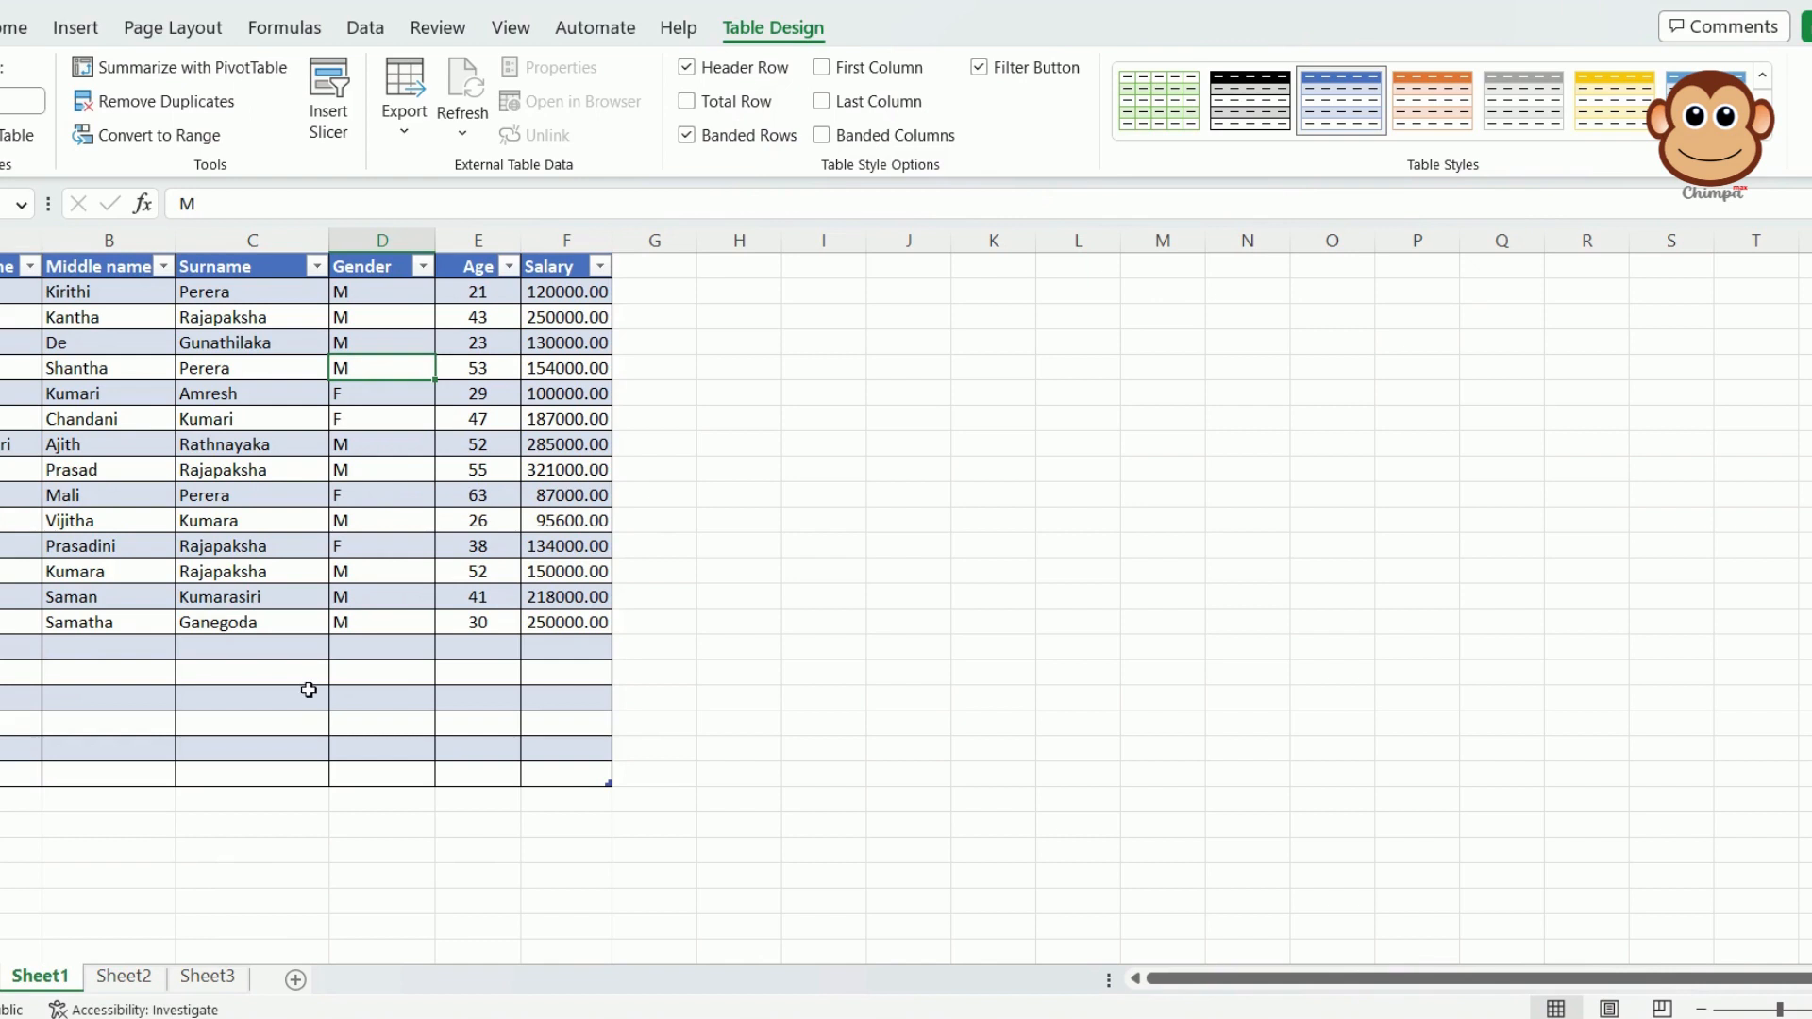
Step: Turn the table's banded rows off and back on, and its banded columns on and back off
left_click(486, 469)
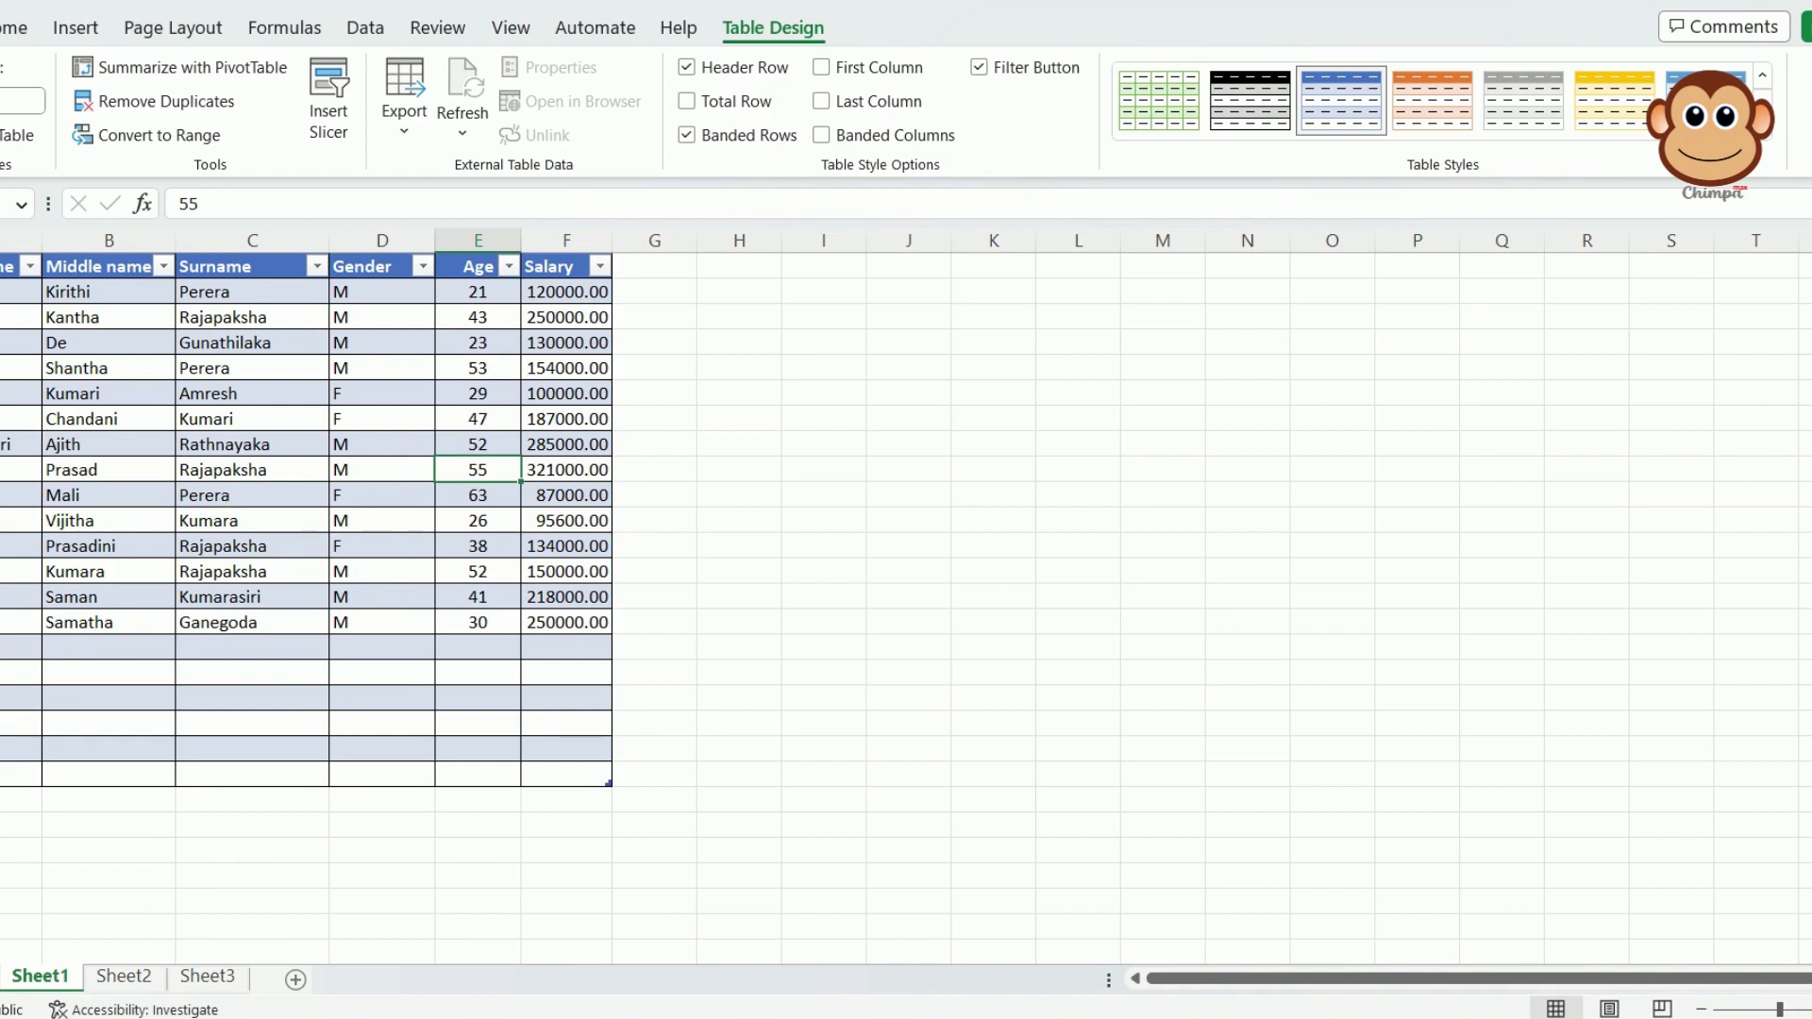
left_click(2, 291)
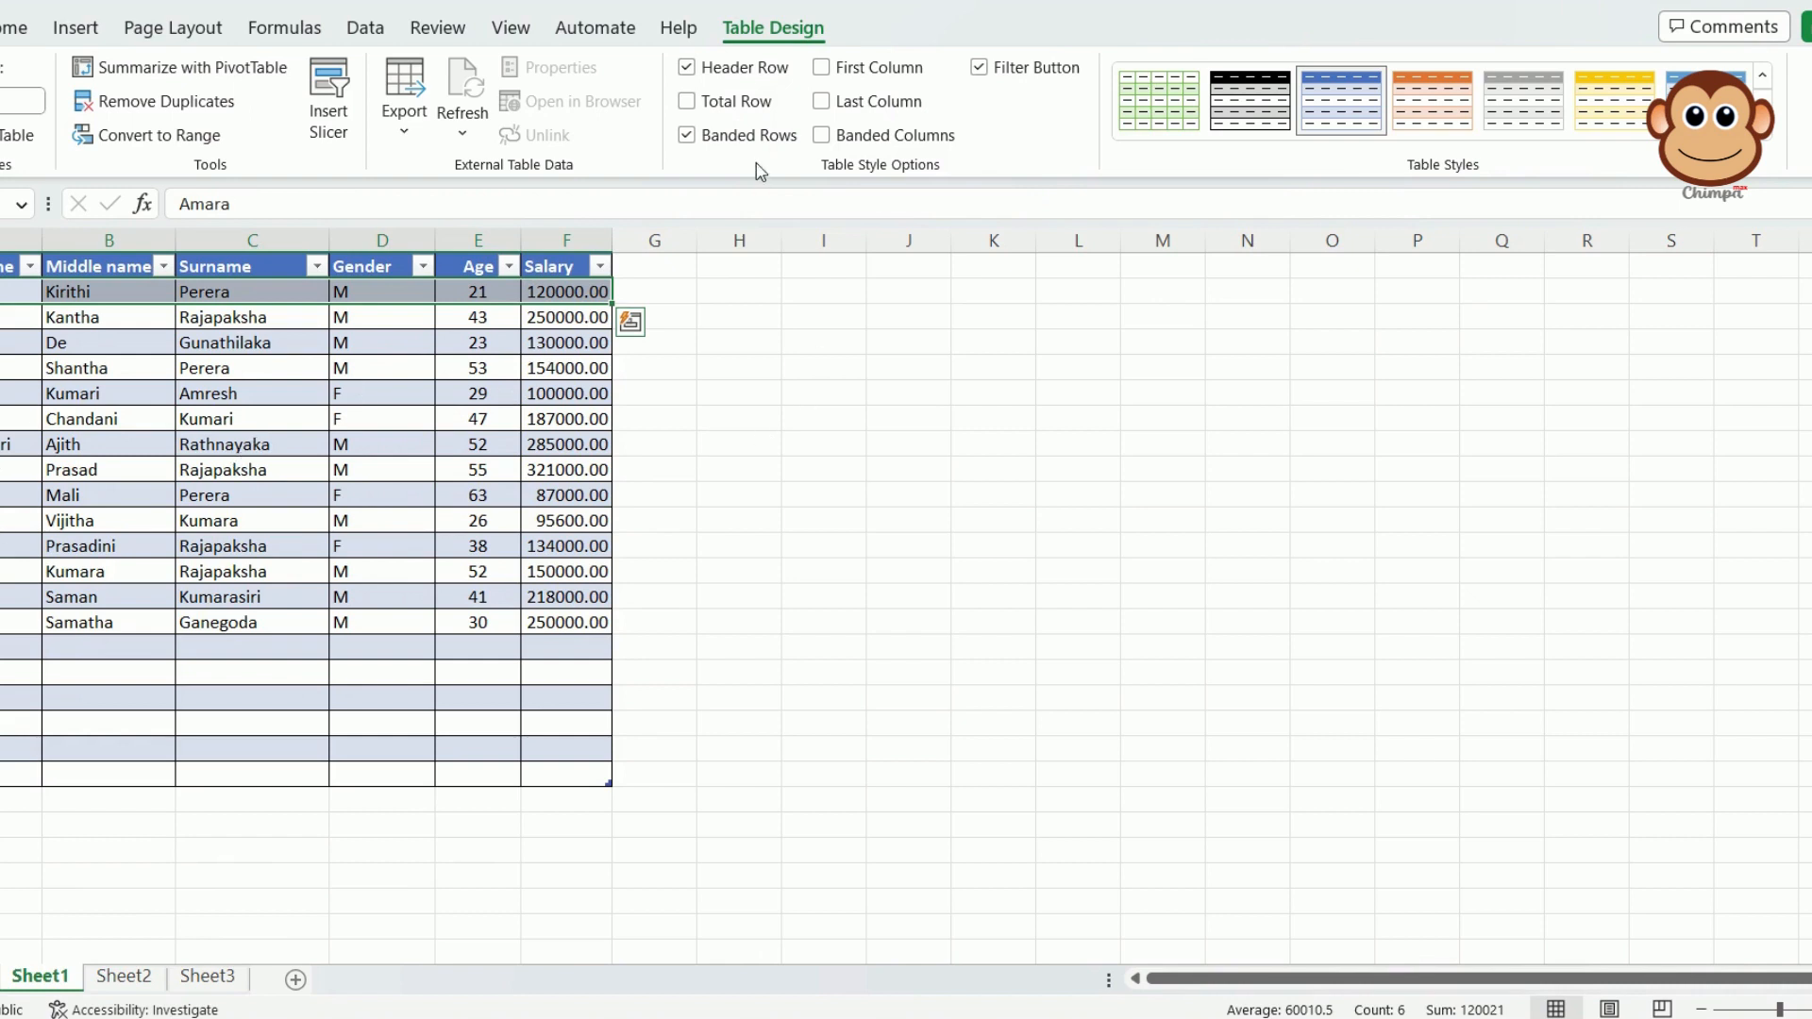
left_click(493, 336)
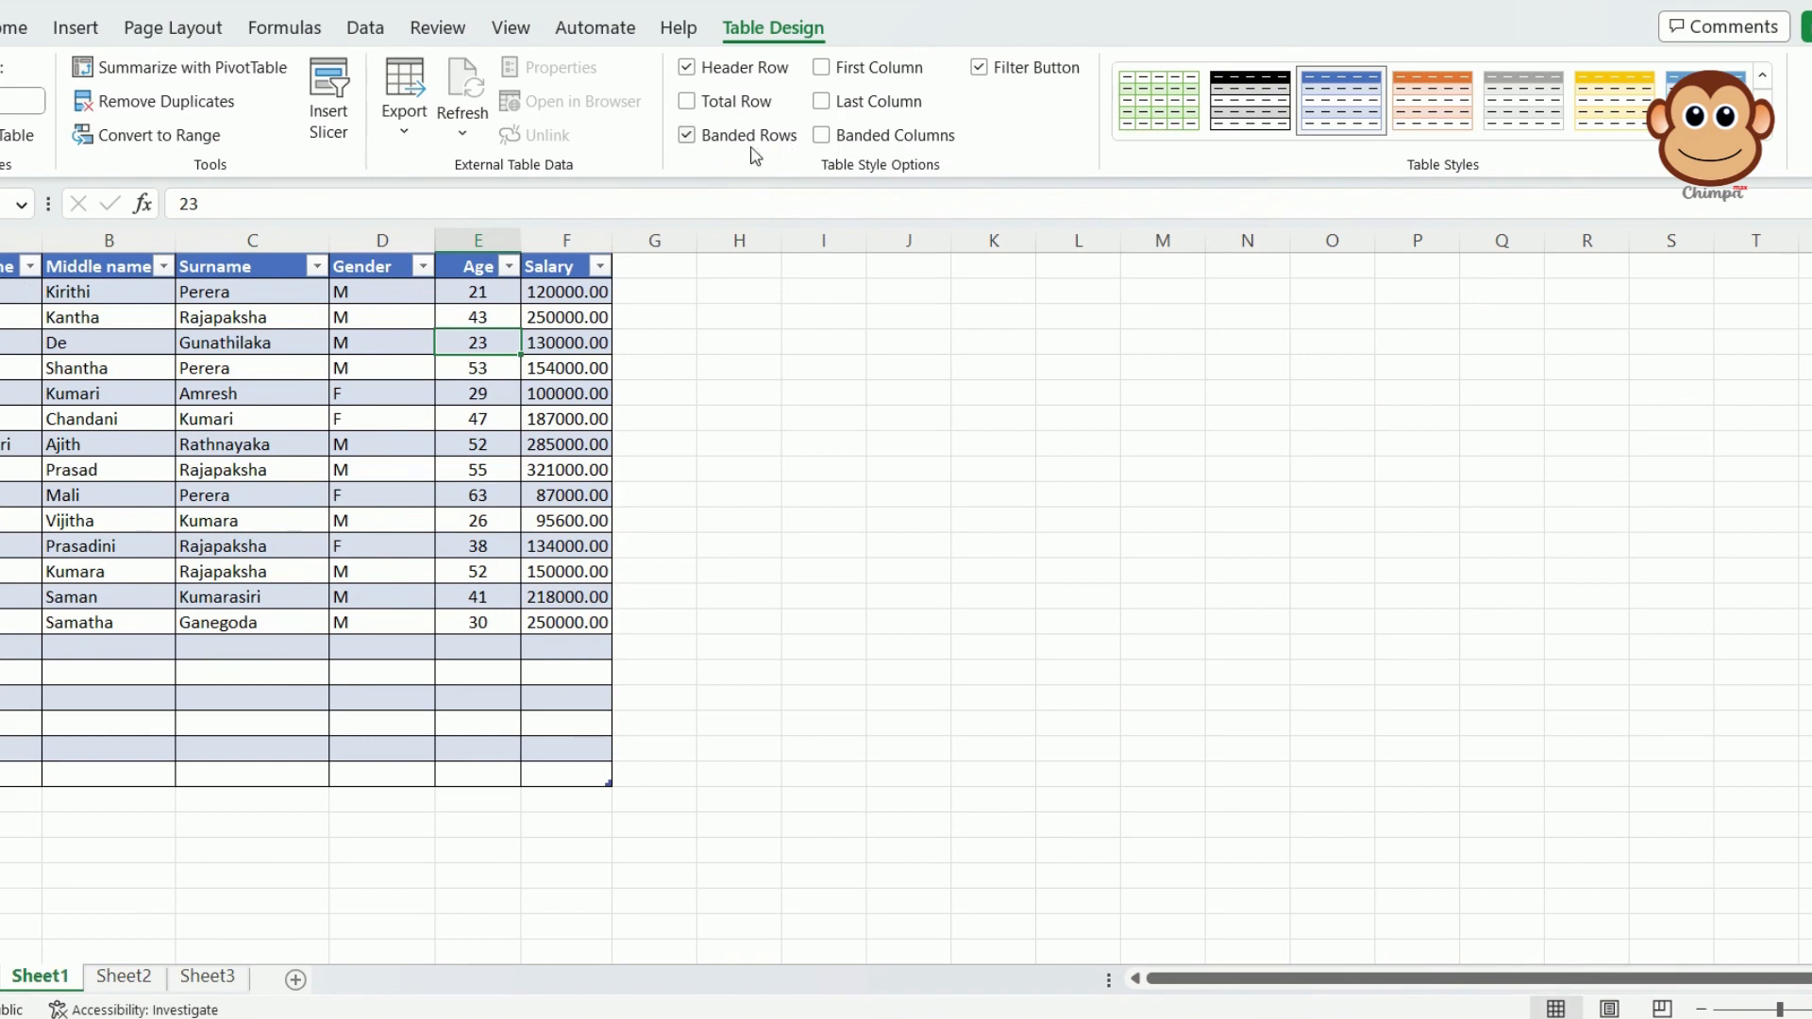
left_click(688, 136)
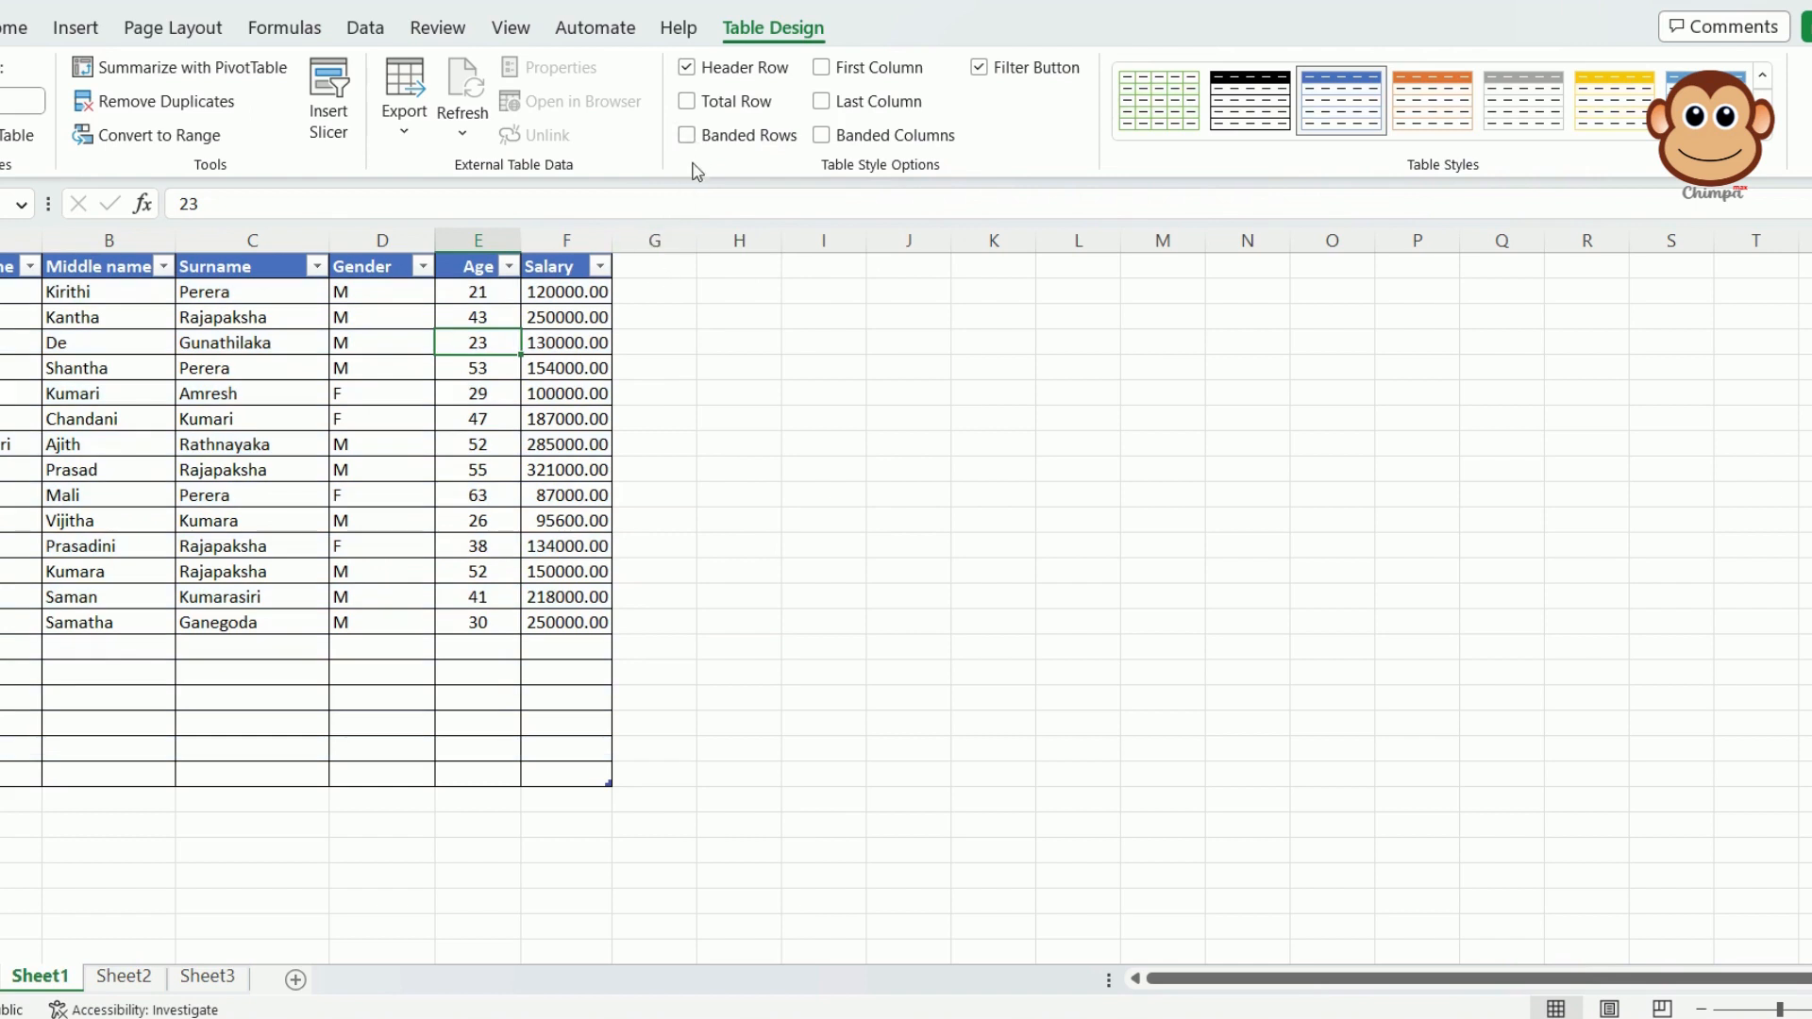
left_click(688, 135)
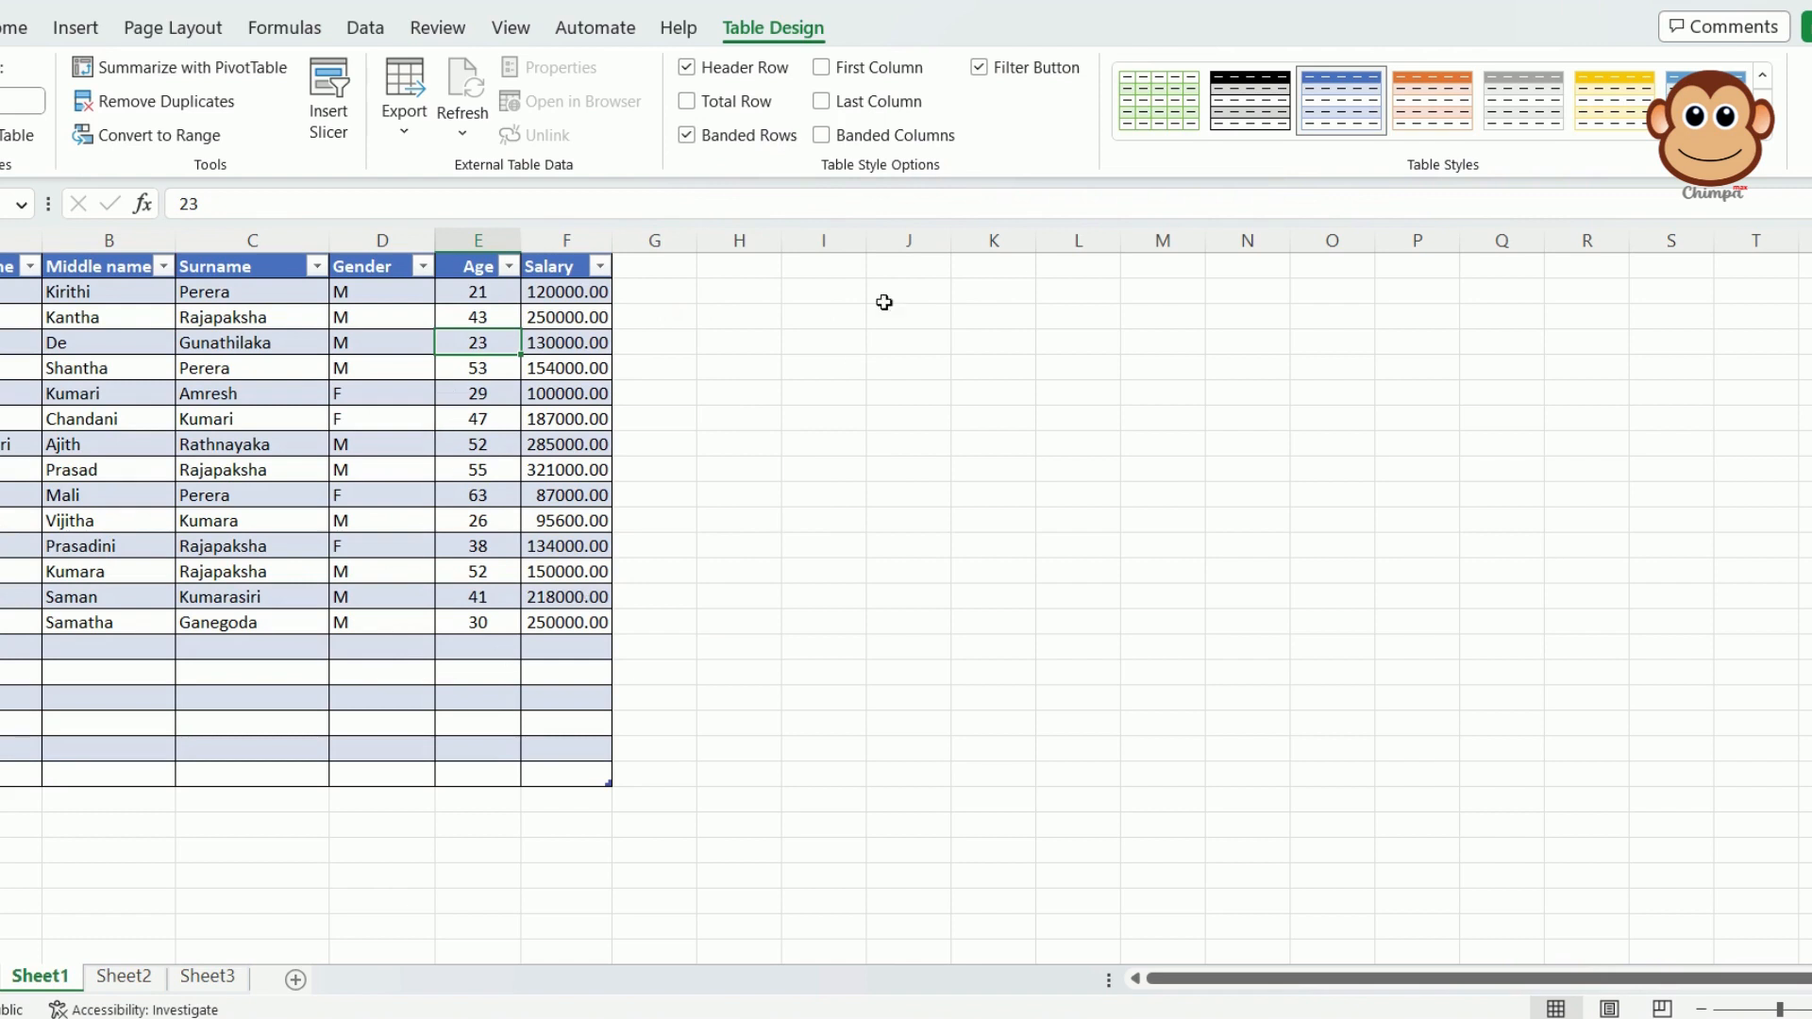
left_click(821, 136)
left_click(823, 138)
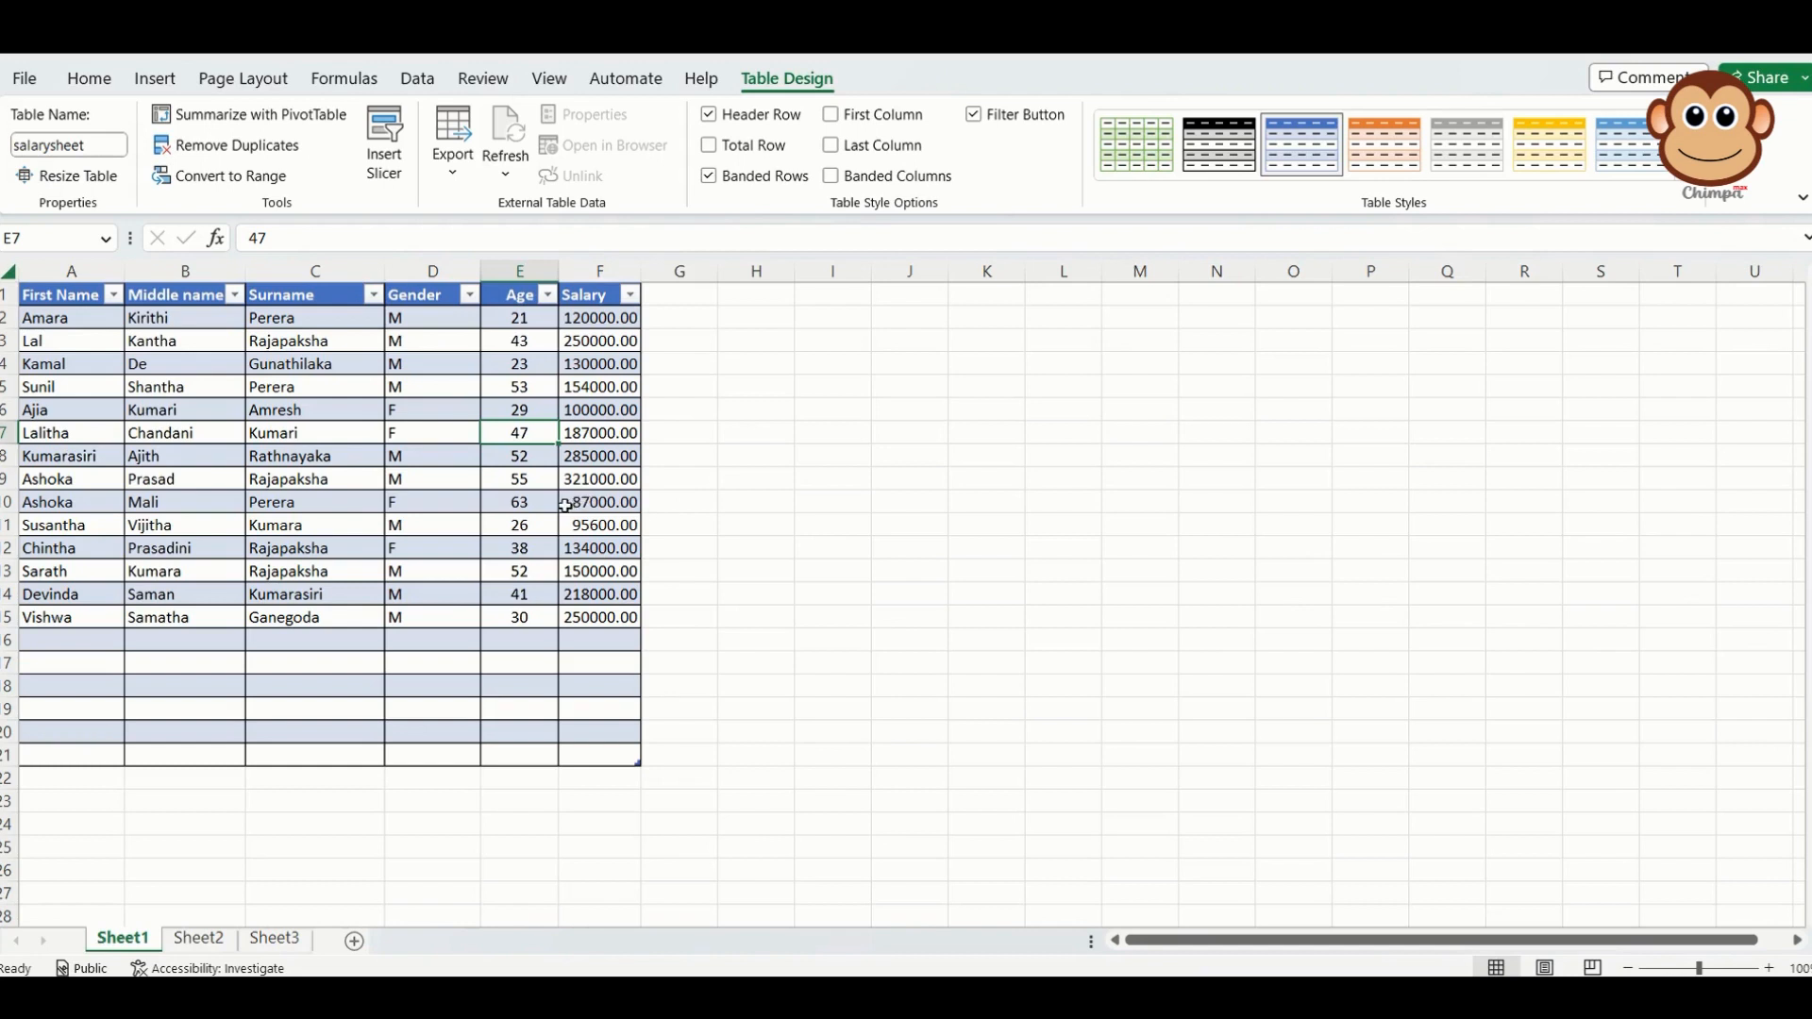
Step: Select the entire worksheet column F, only the table's Salary data, and the Salary data with its header, clearing the selection at the end
left_click(536, 501)
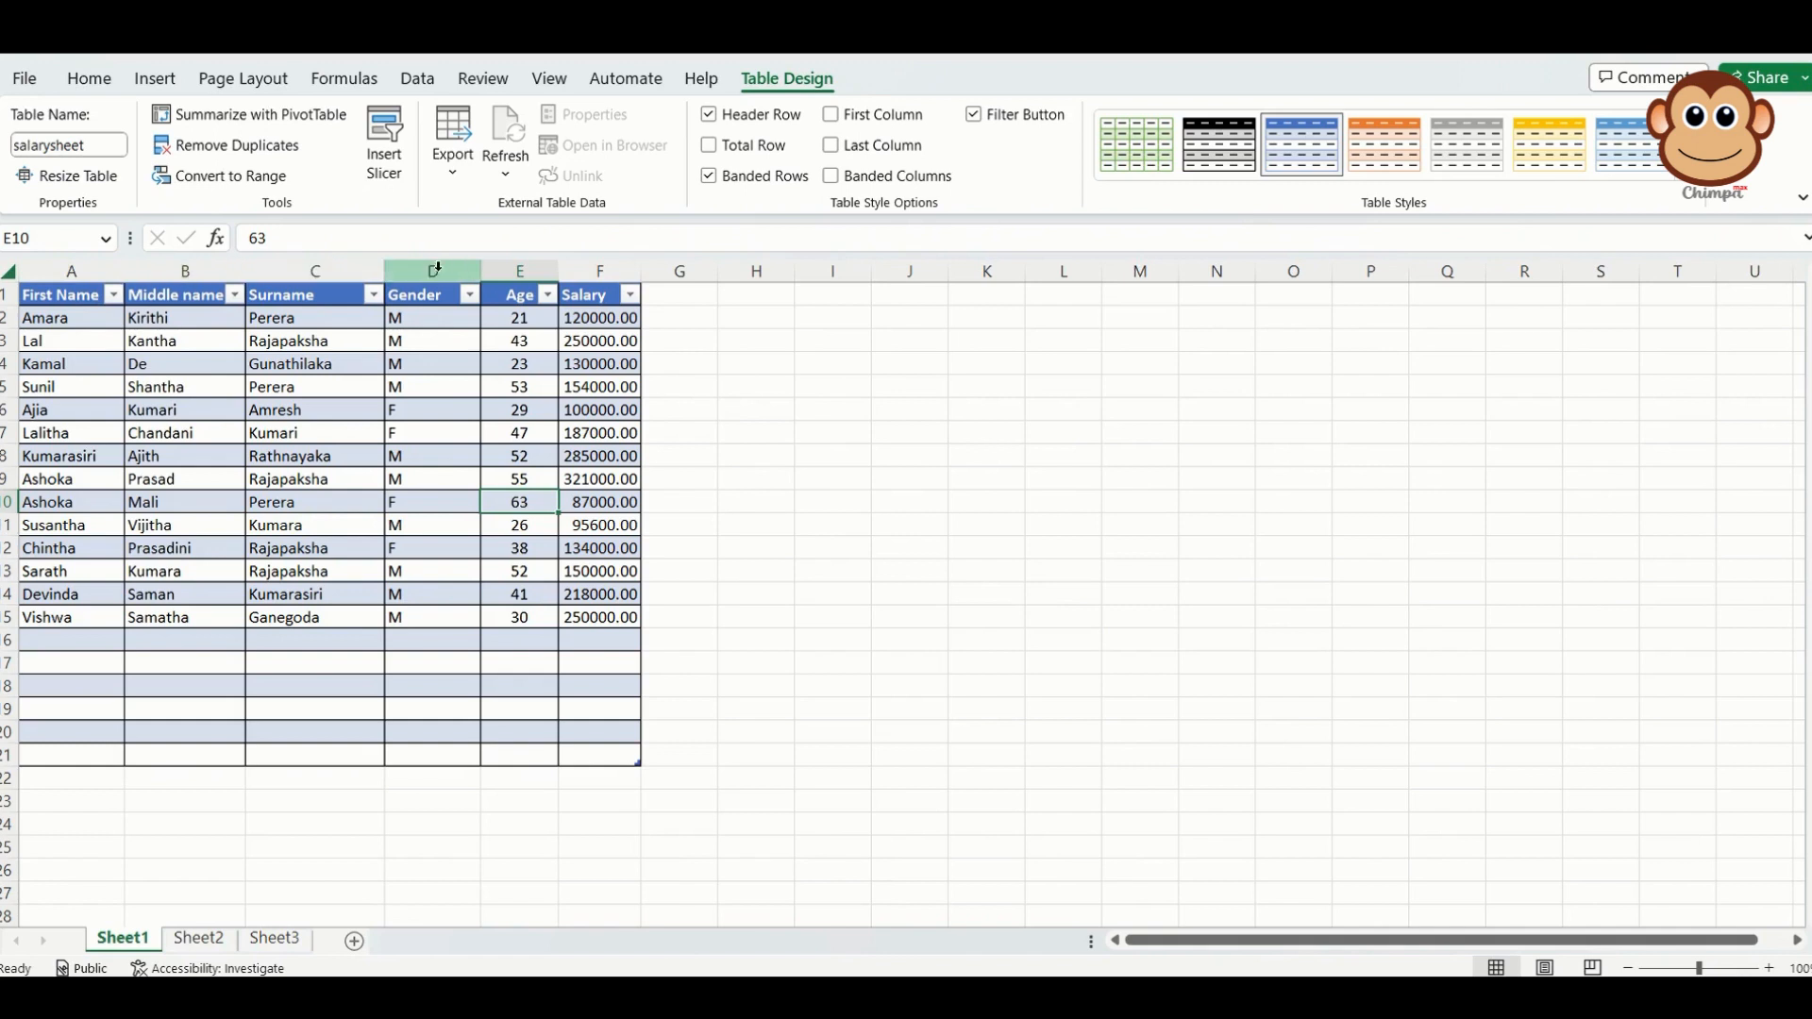
left_click(599, 272)
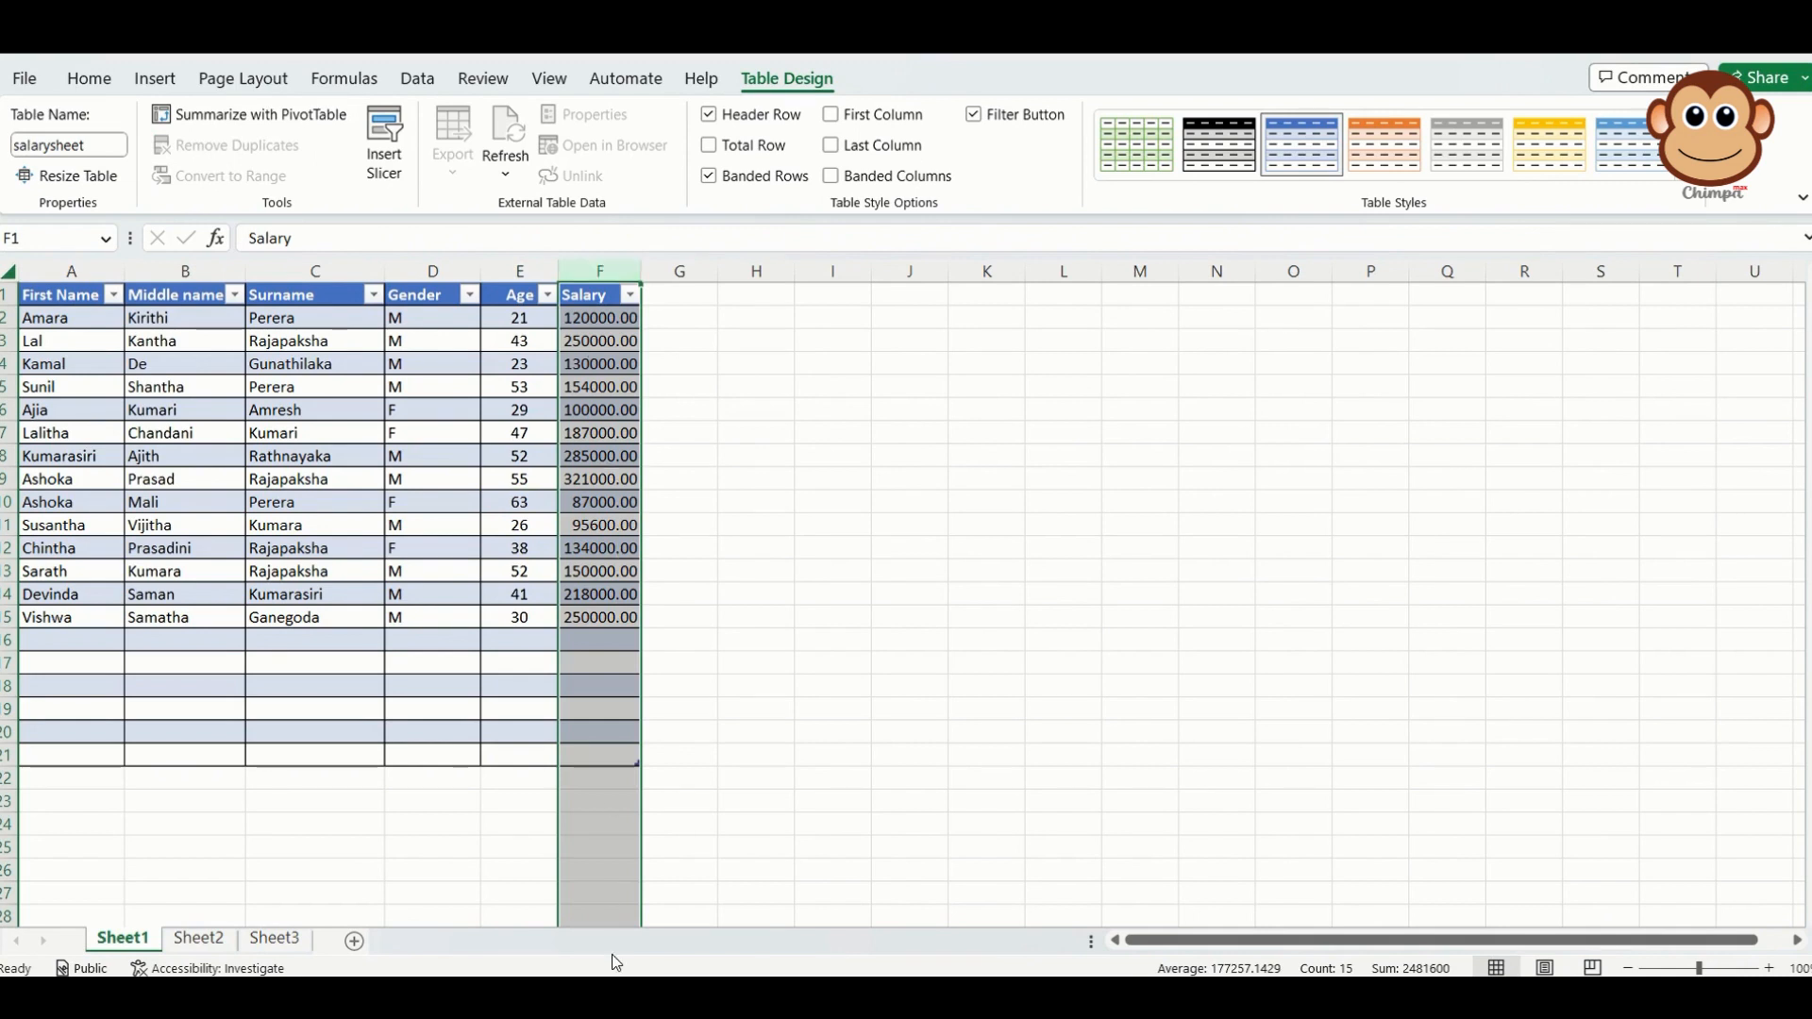
left_click(671, 342)
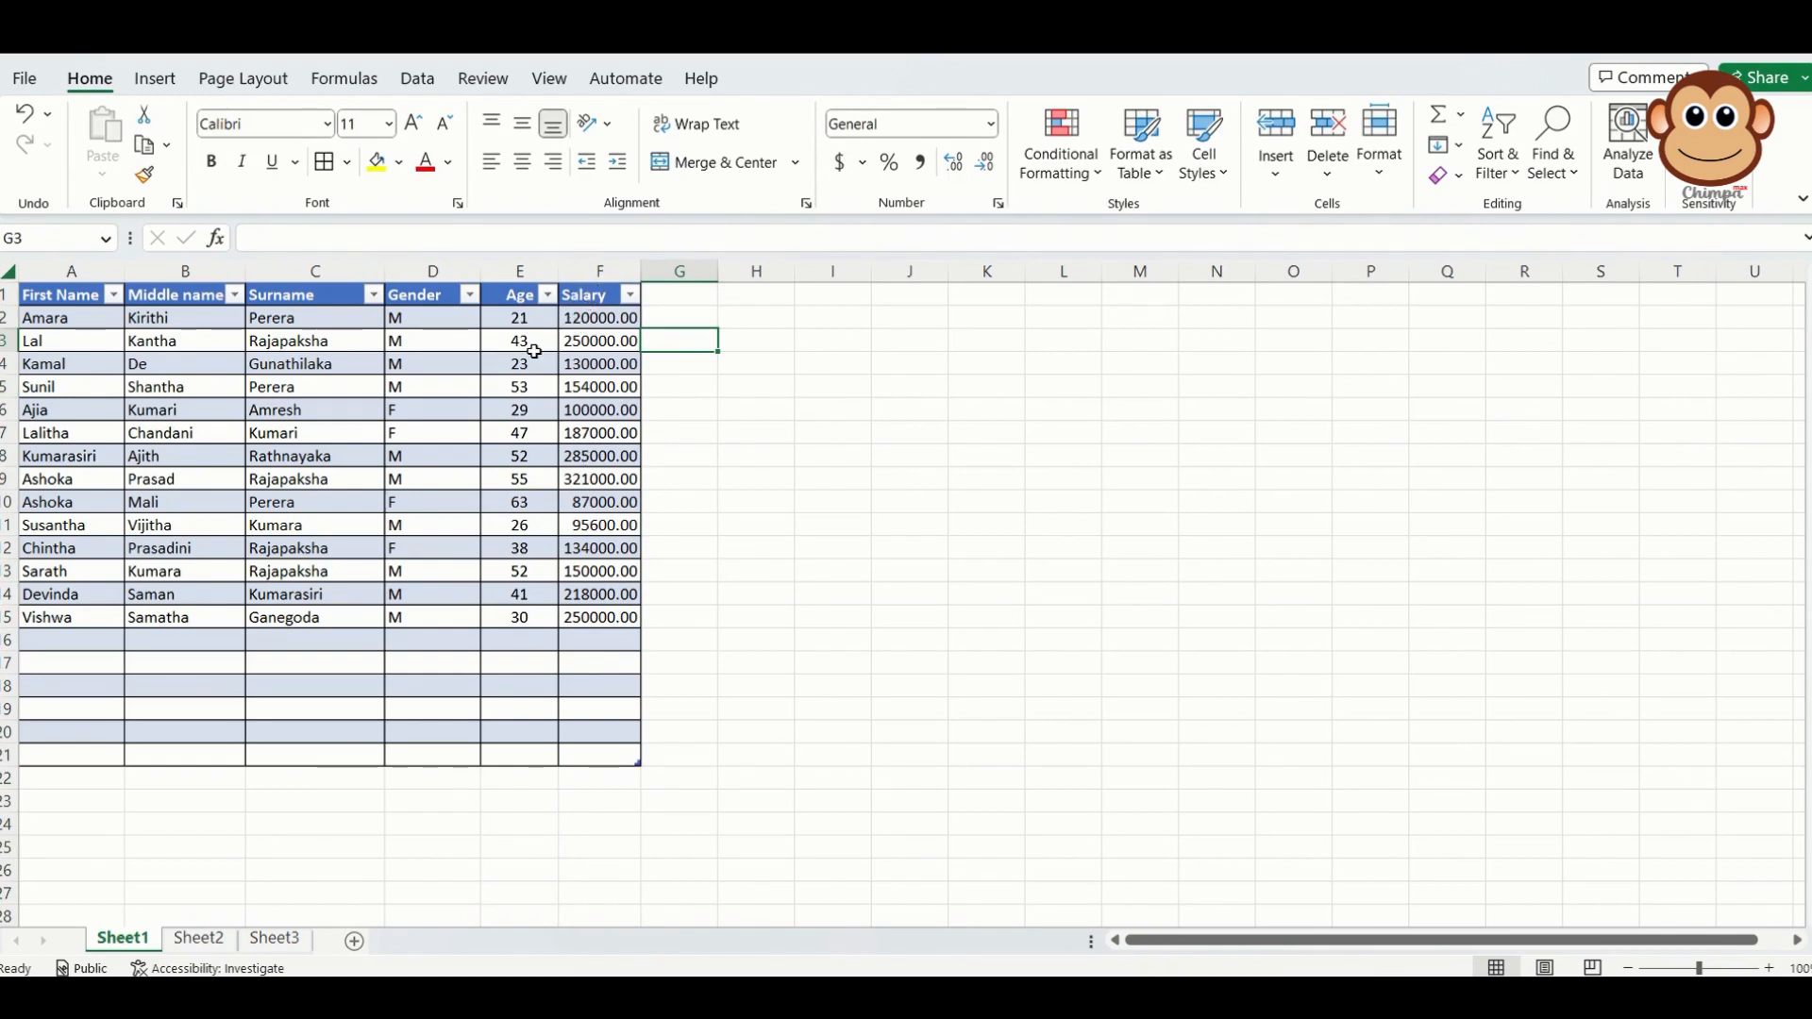
left_click(587, 283)
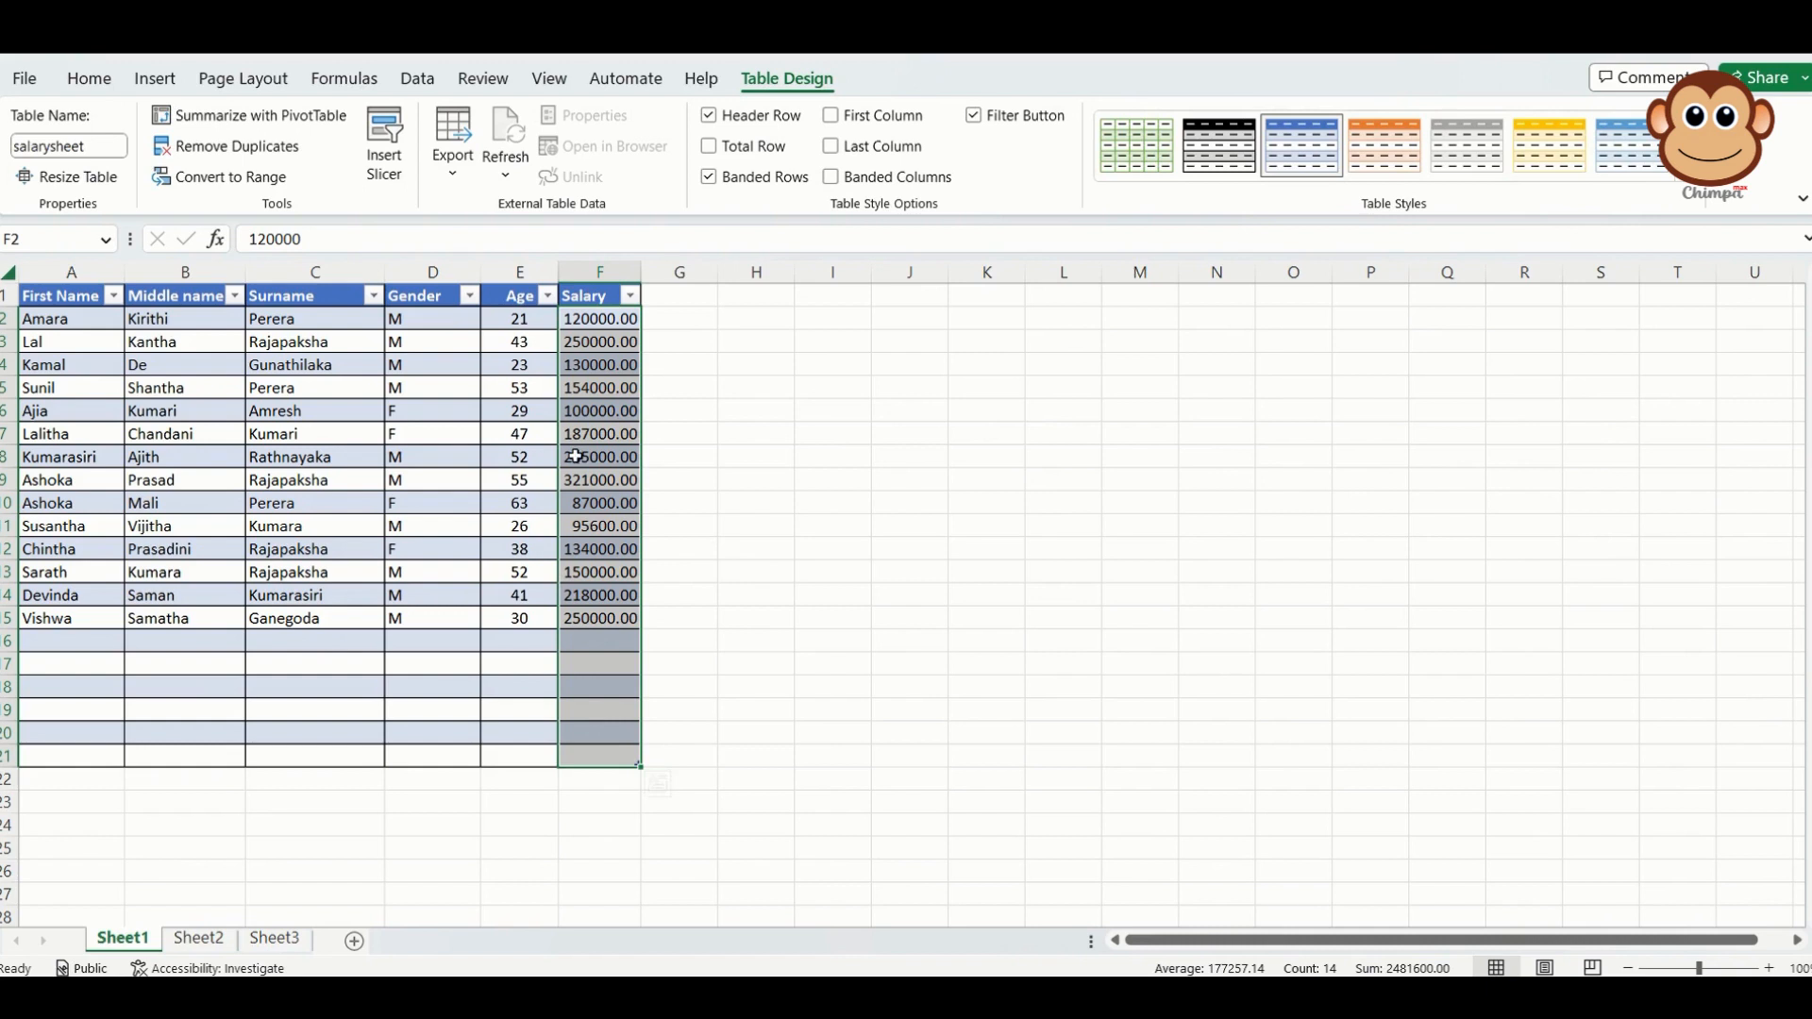
left_click(594, 285)
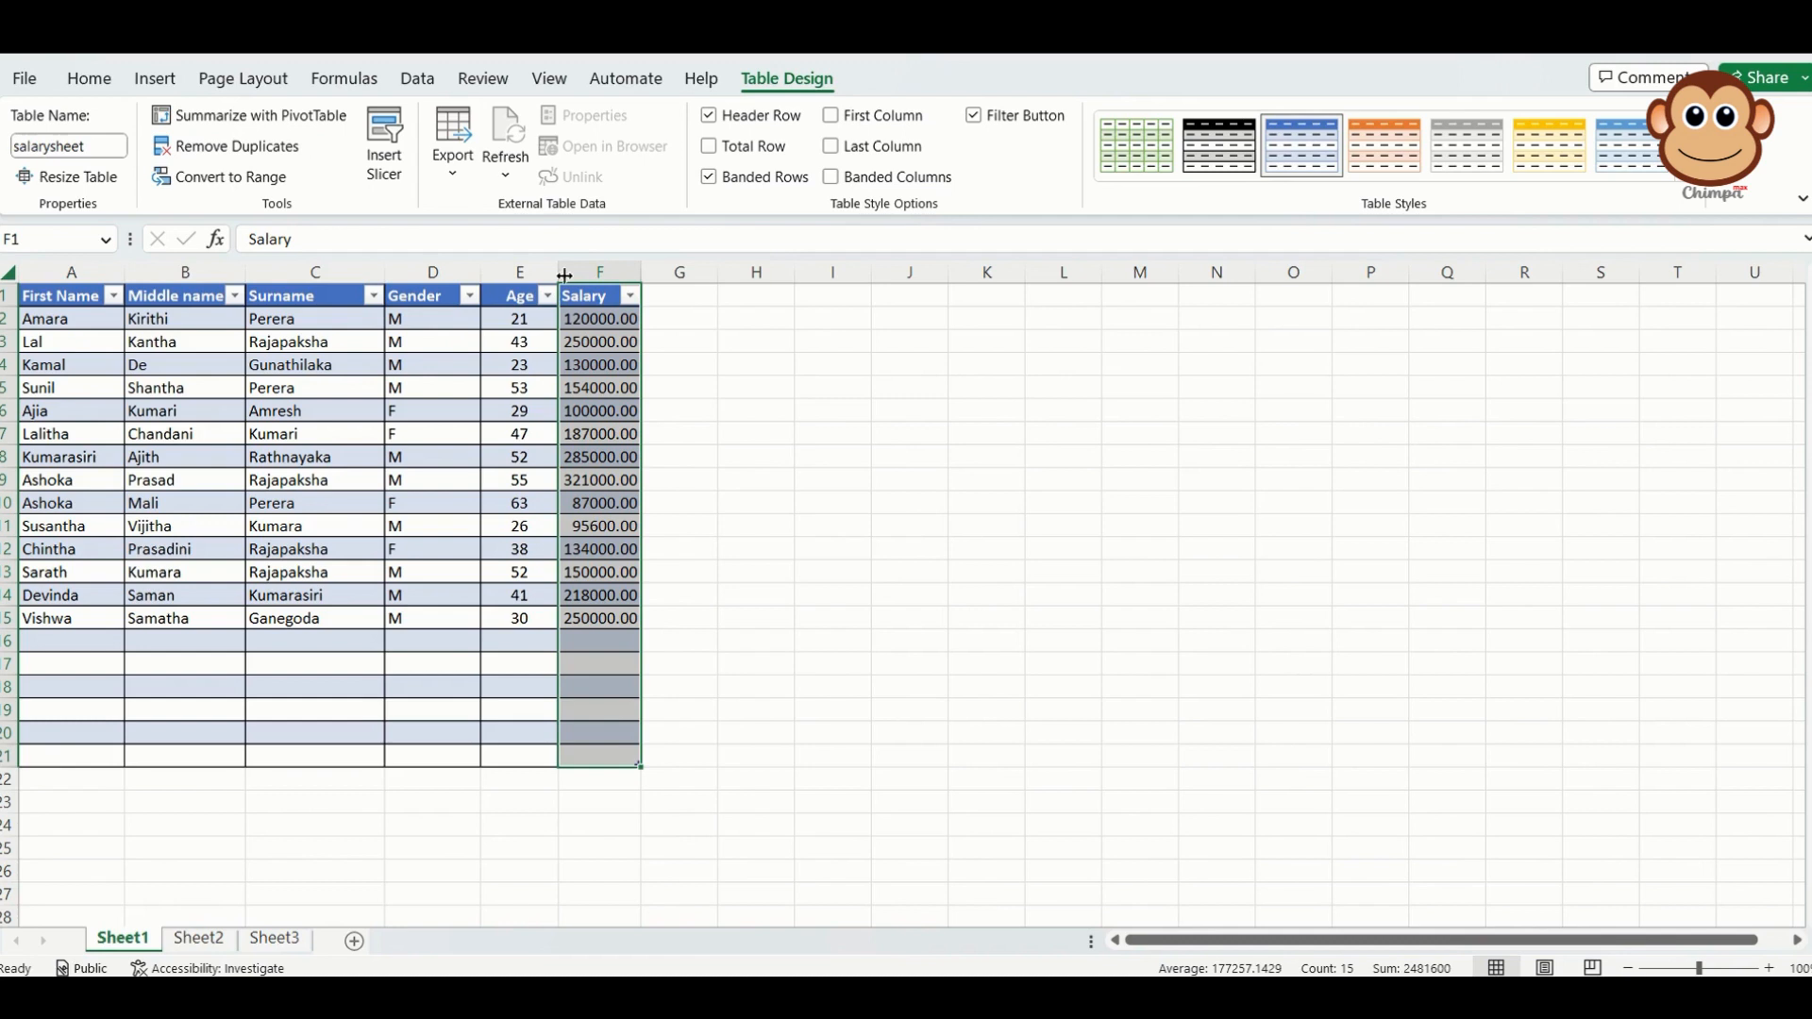
left_click(665, 327)
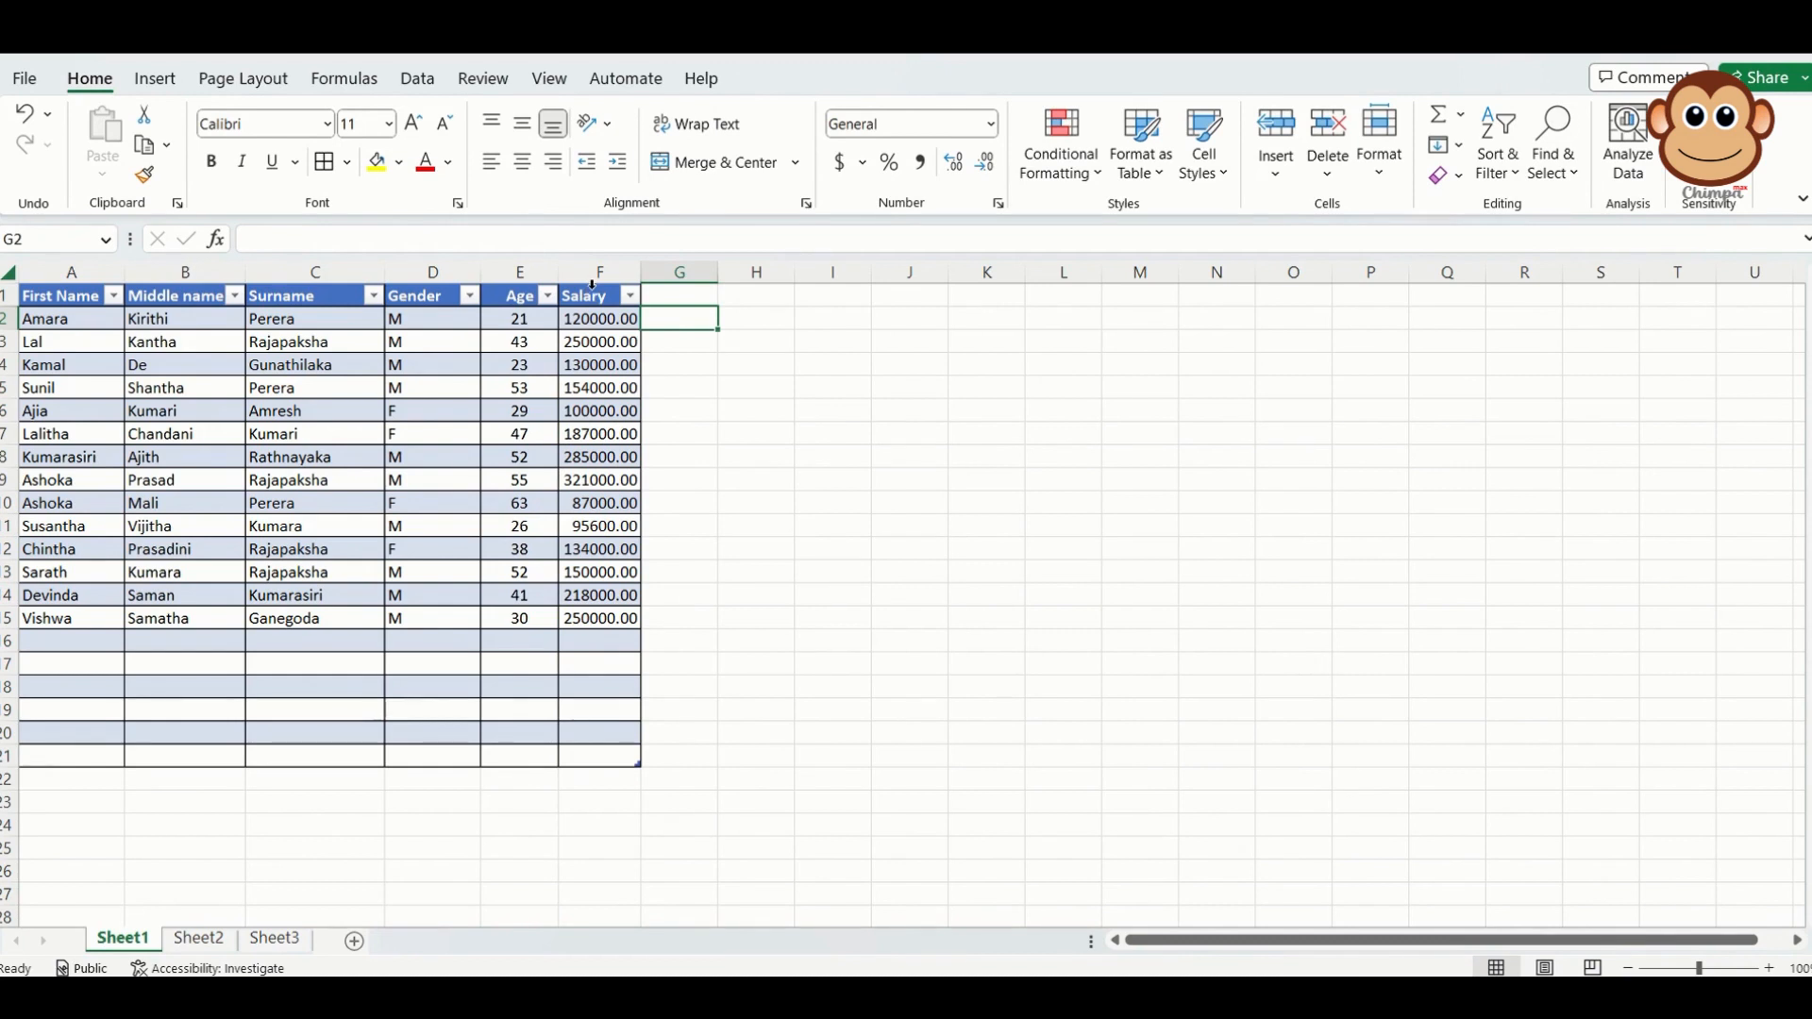
Step: Select the Salary table column with its header and move it between Surname and Gender
left_click(593, 285)
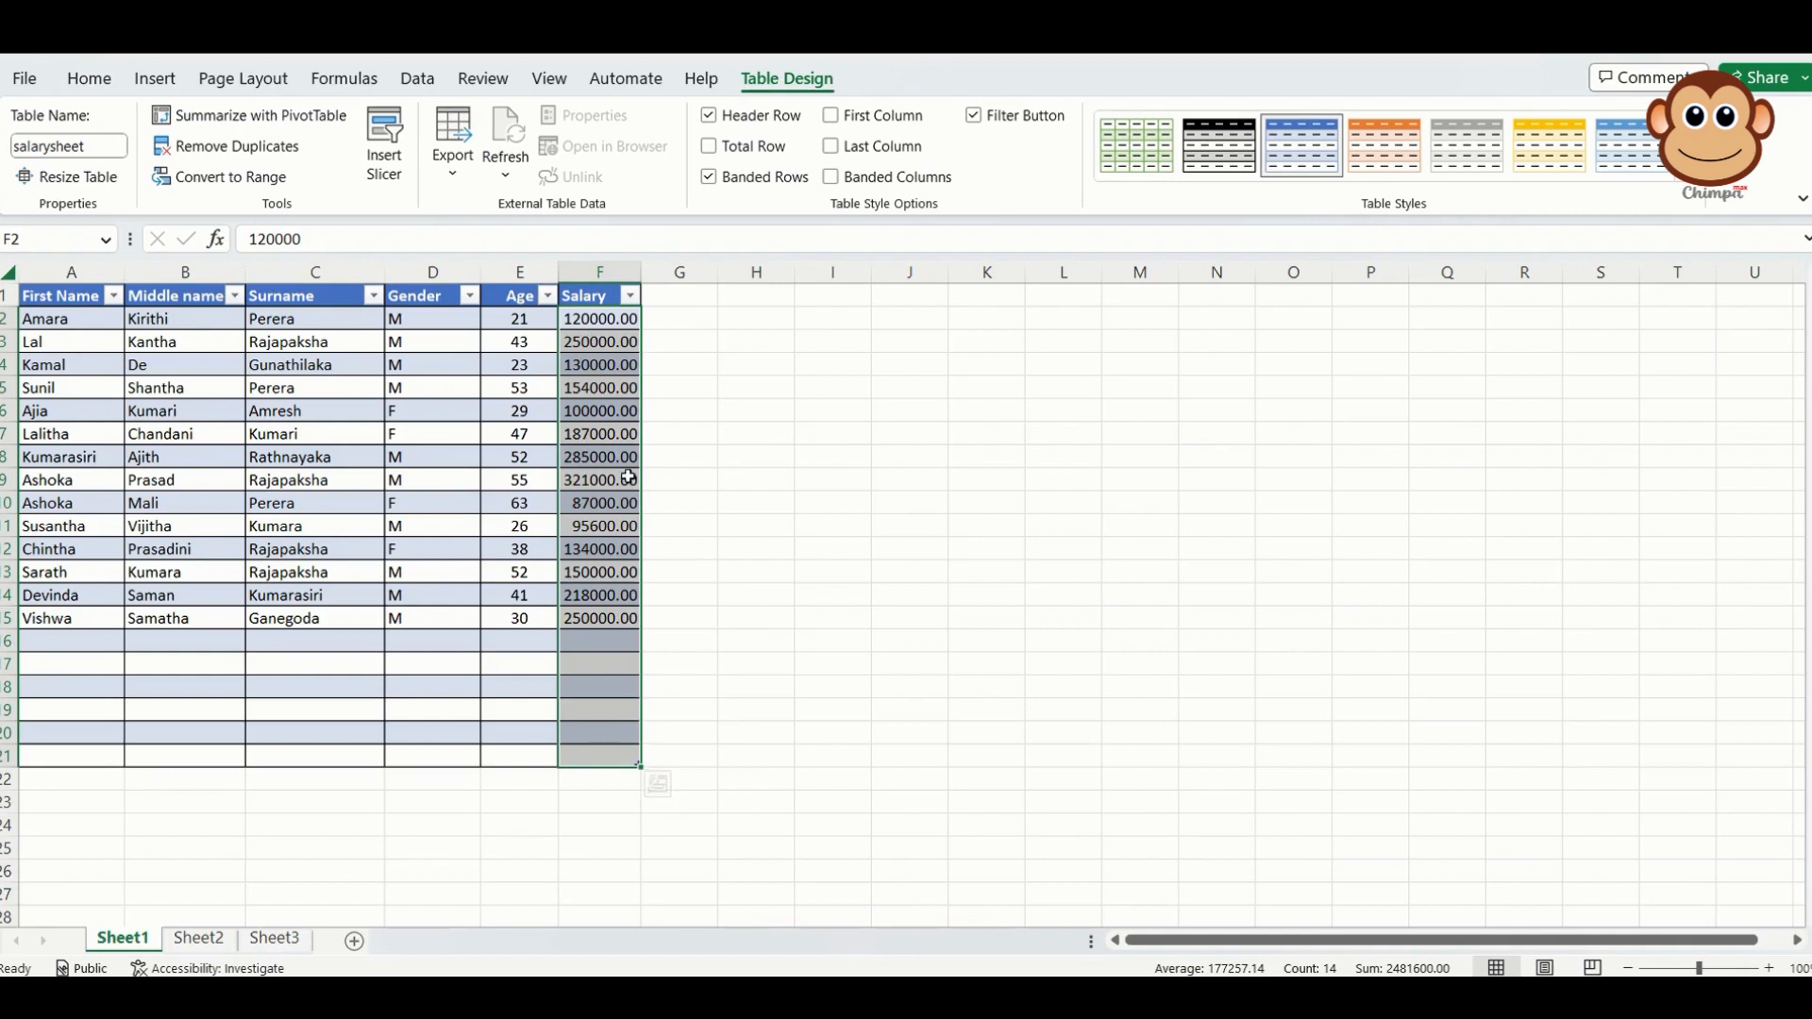
left_click(586, 286)
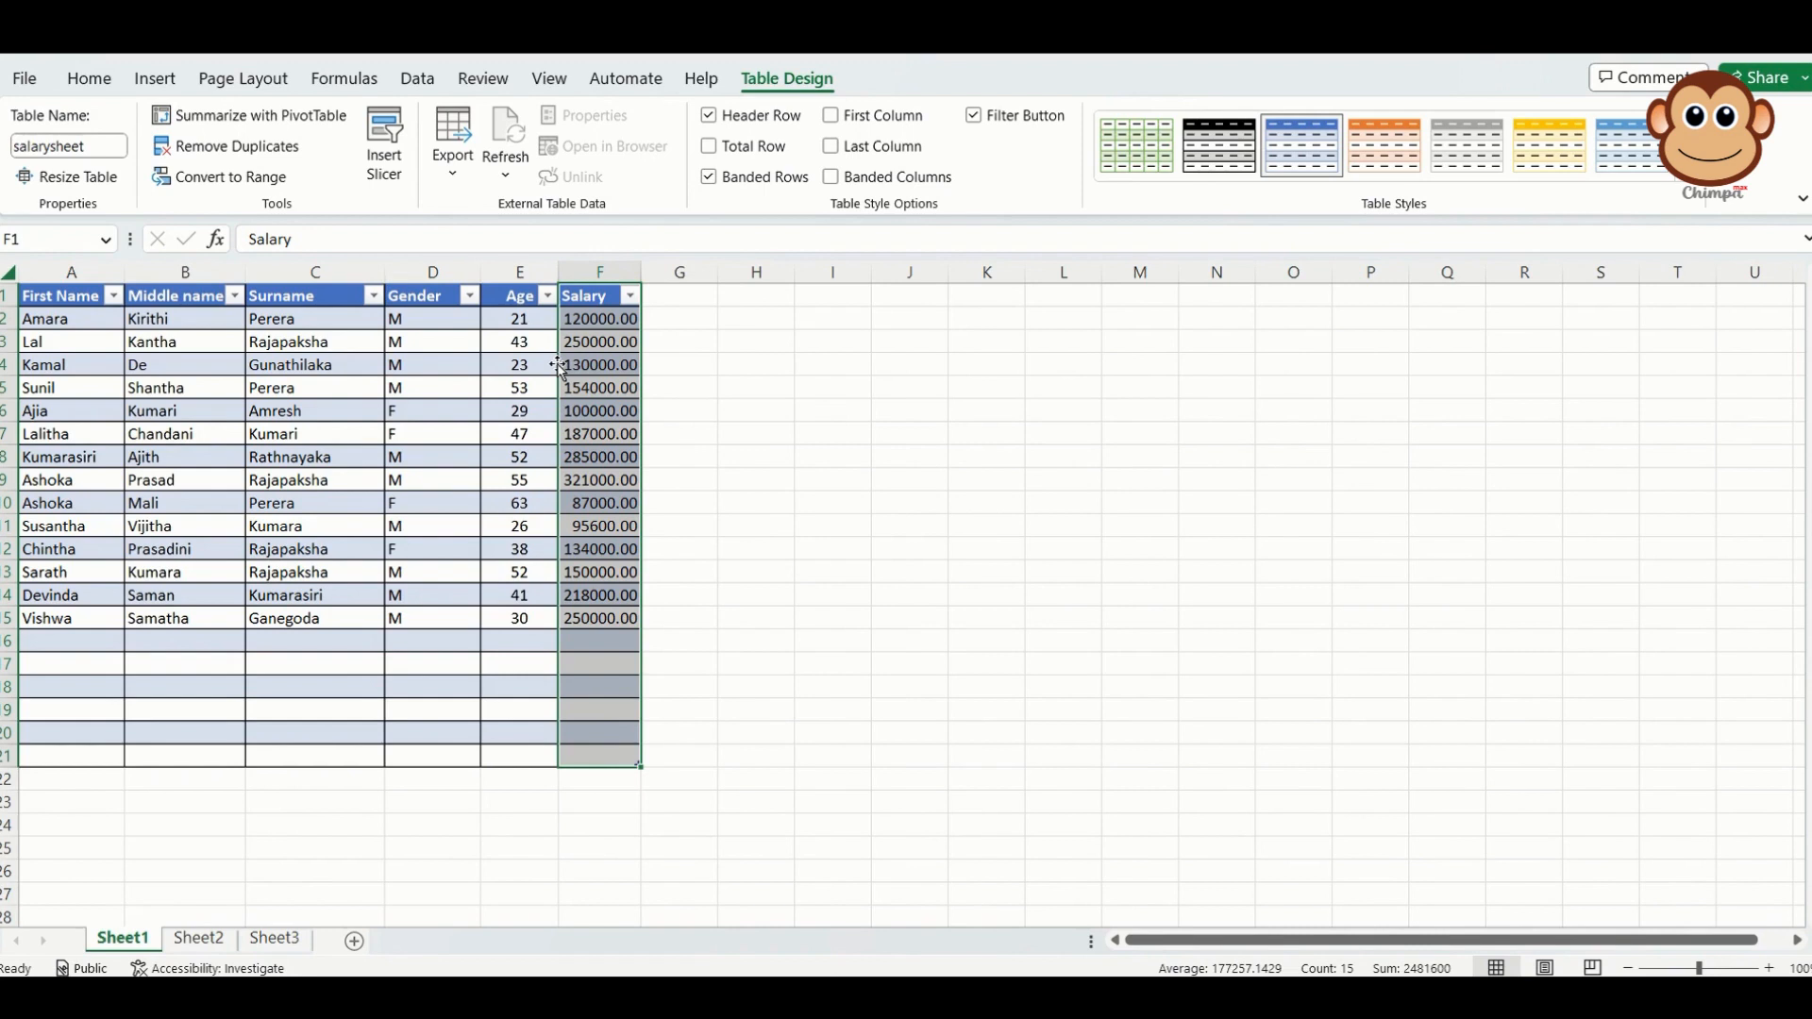
left_click_drag(558, 366, 402, 368)
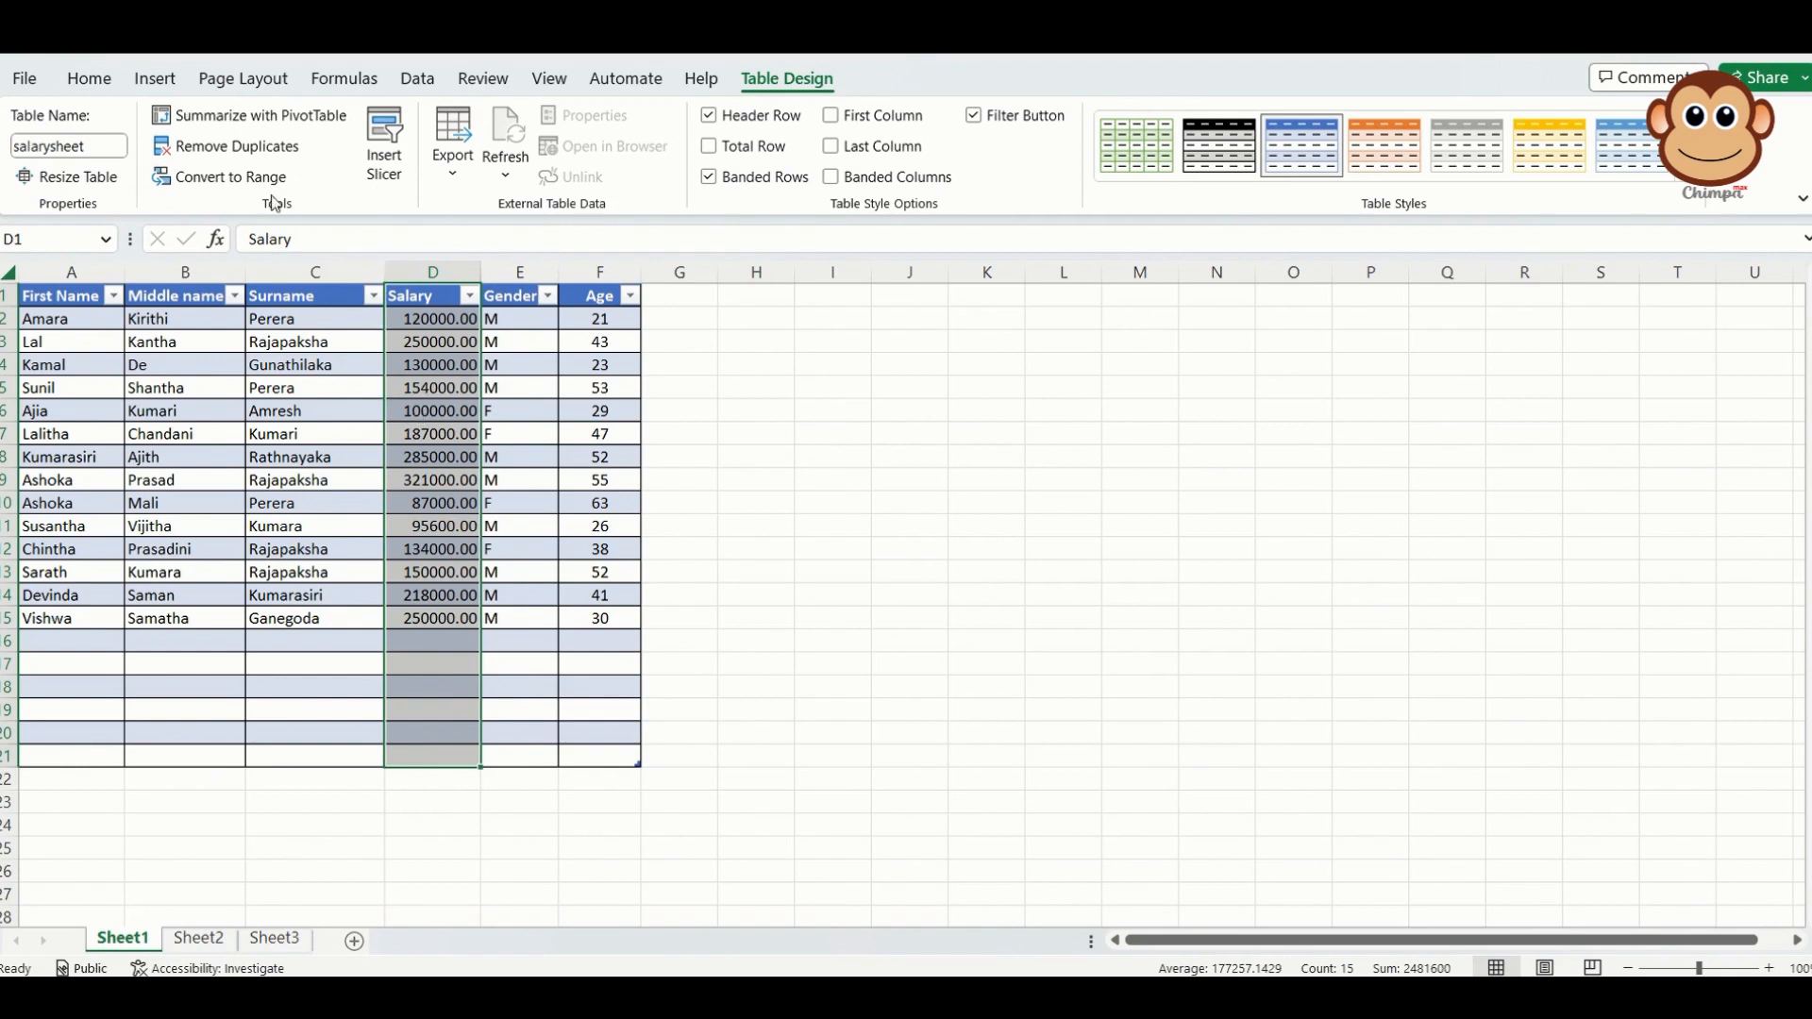
Step: Undo the Salary column move and select the first empty First Name cell, A16
left_click(104, 83)
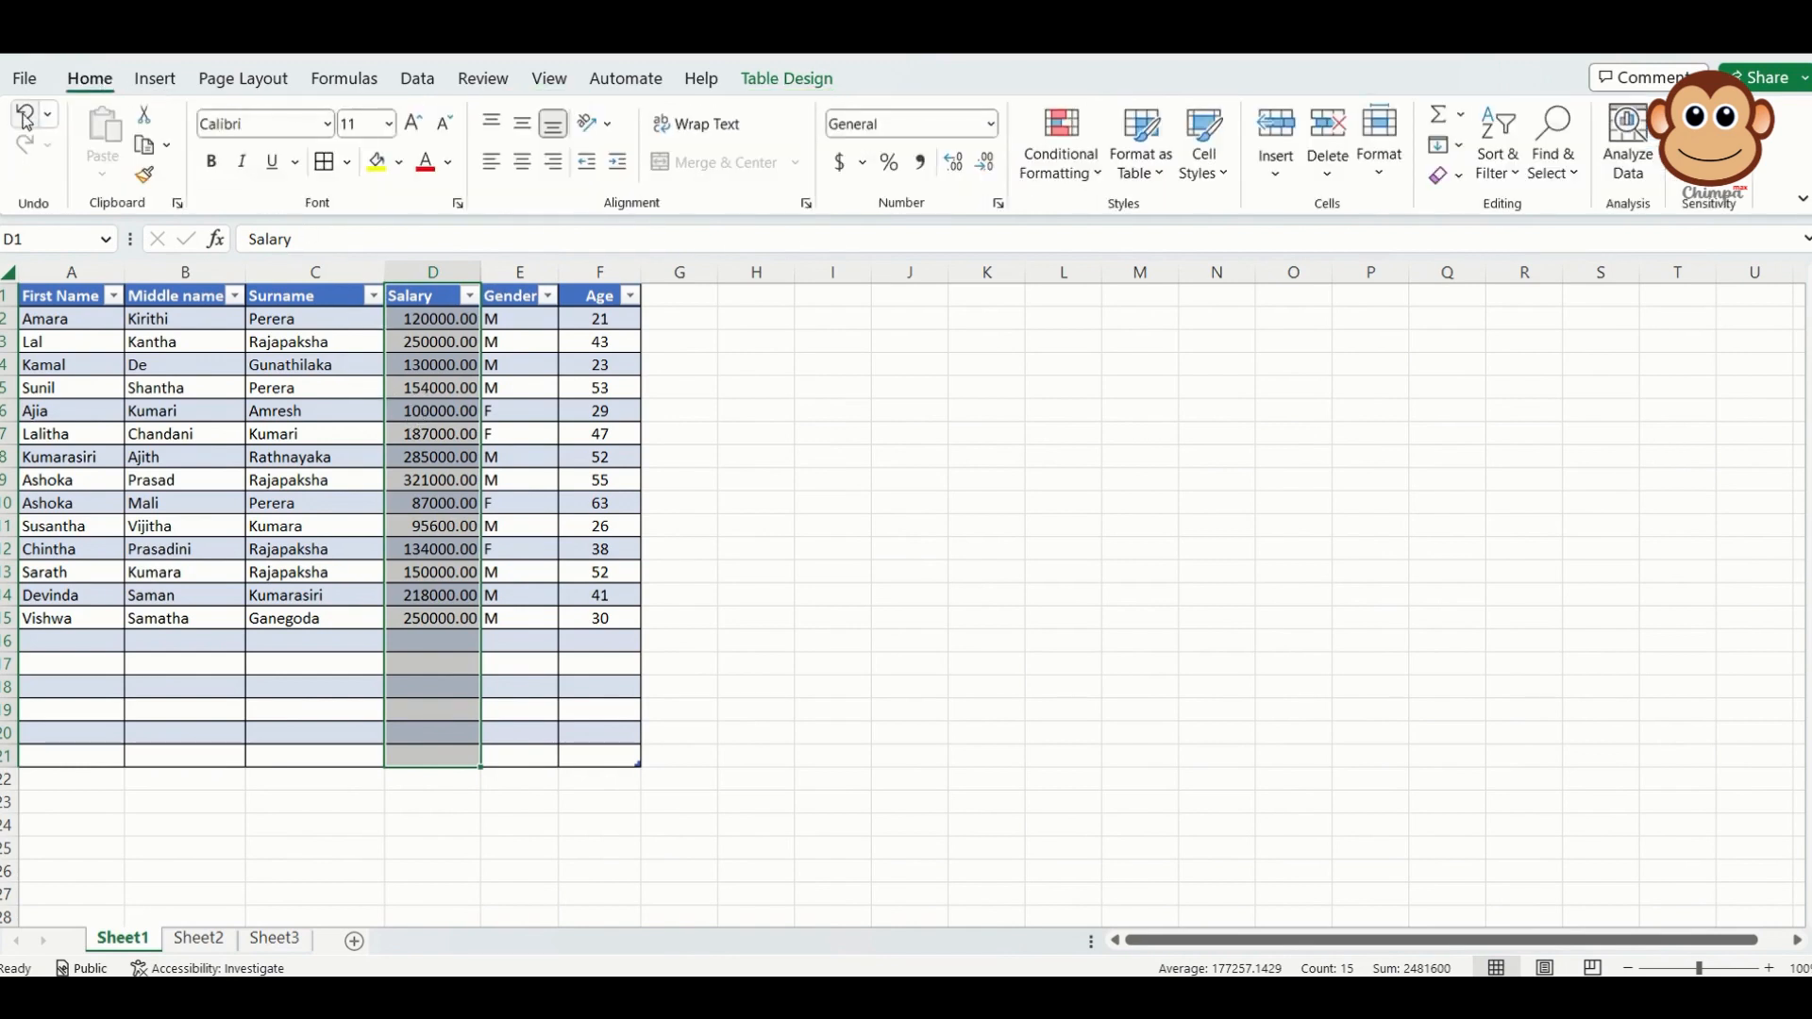
left_click(24, 115)
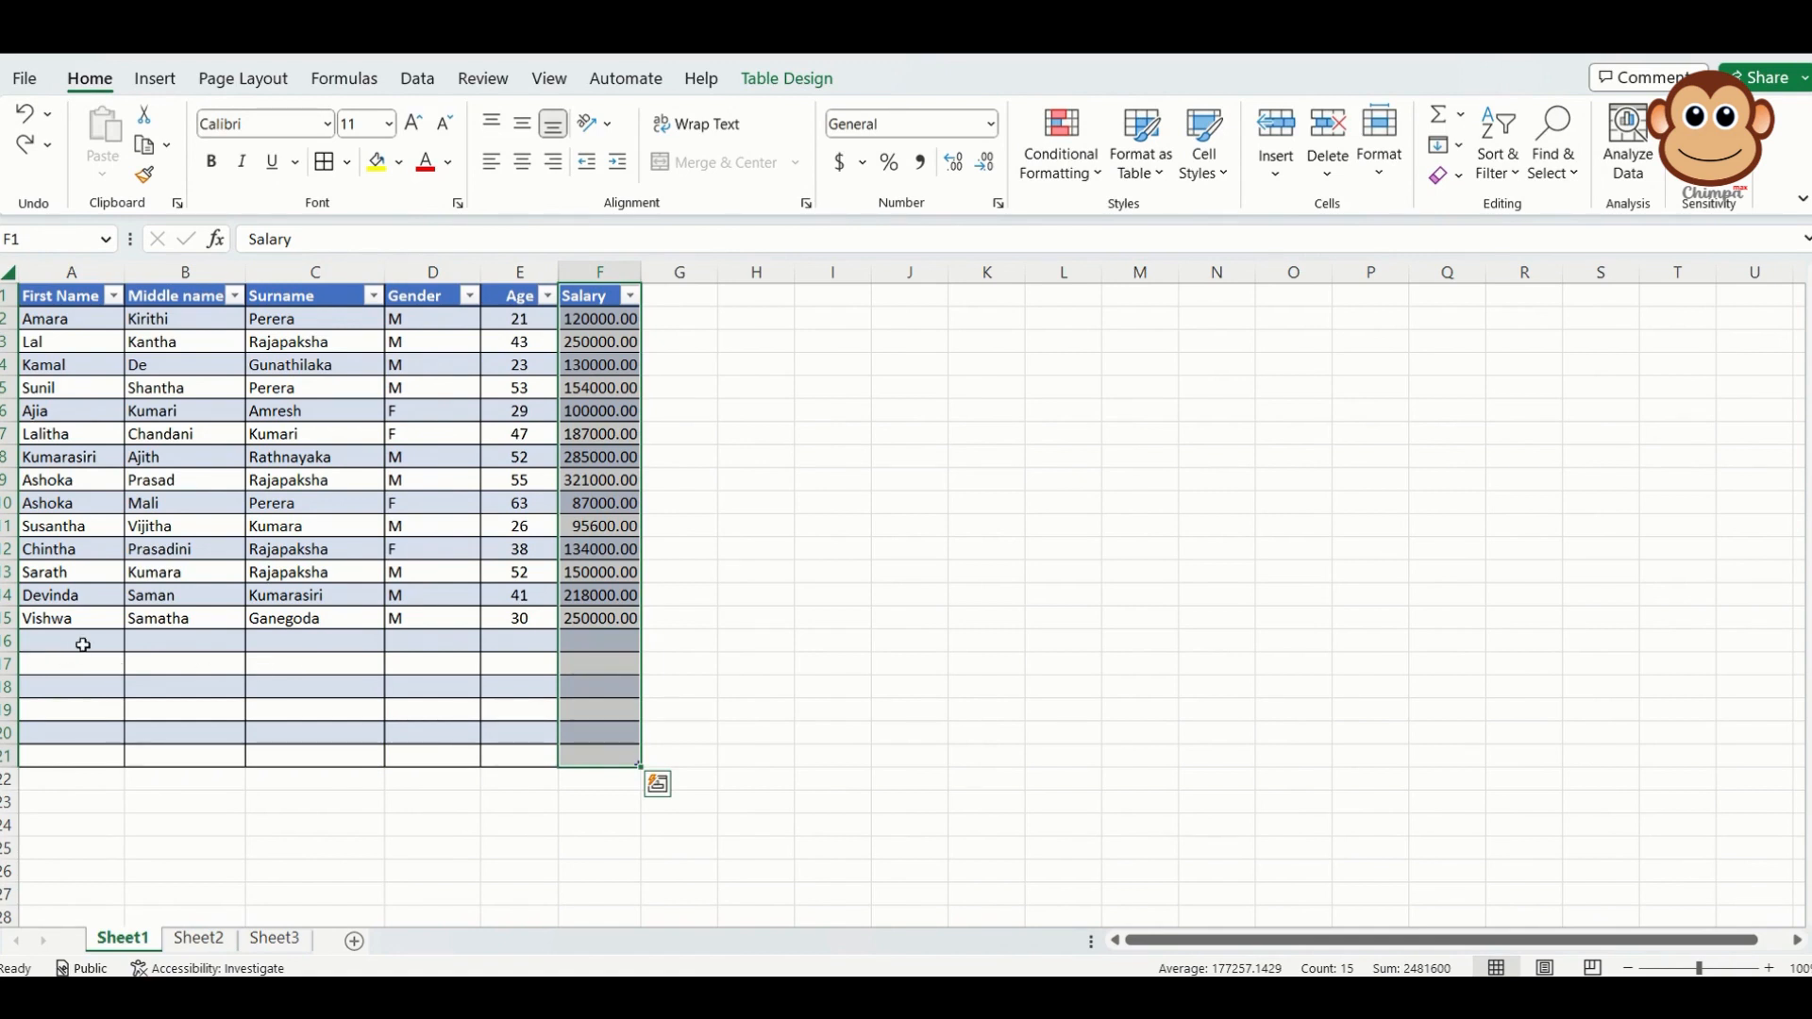
left_click(47, 644)
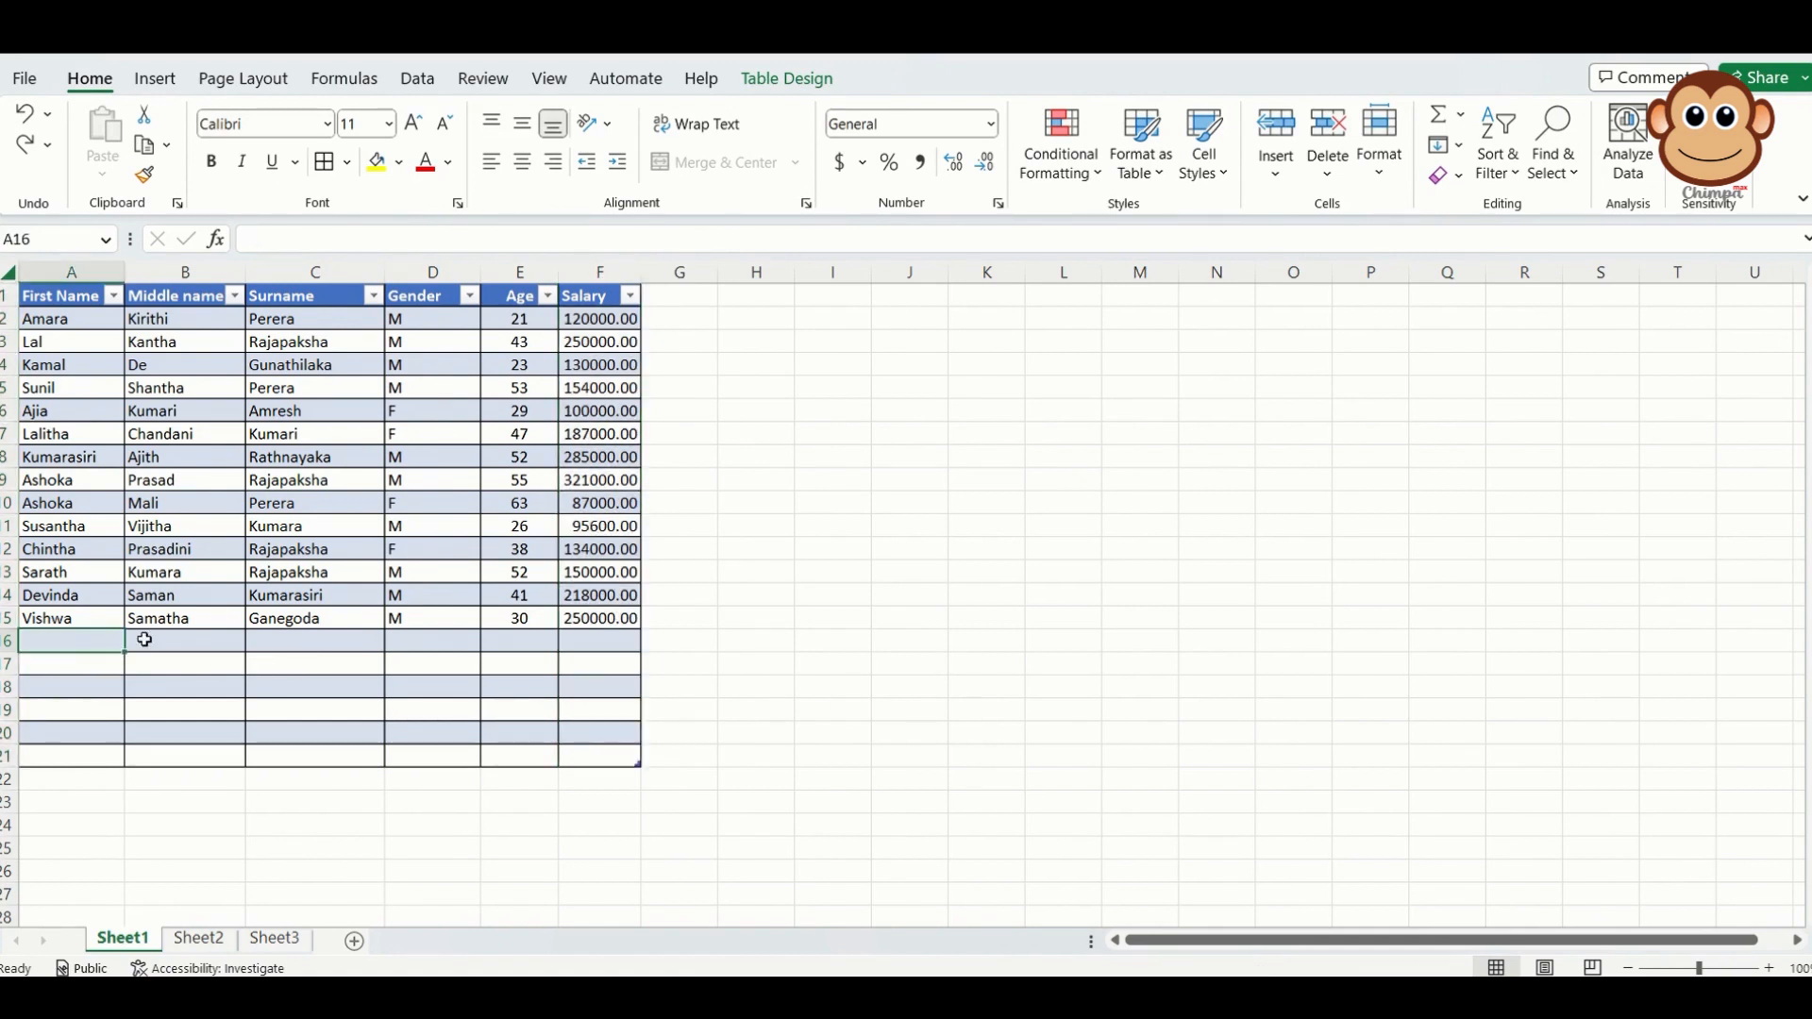
Step: Select worksheet row 16, only the table's row 16, the empty table rows 16 to 21, and the whole worksheet row 16 again
left_click(7, 641)
left_click(21, 641)
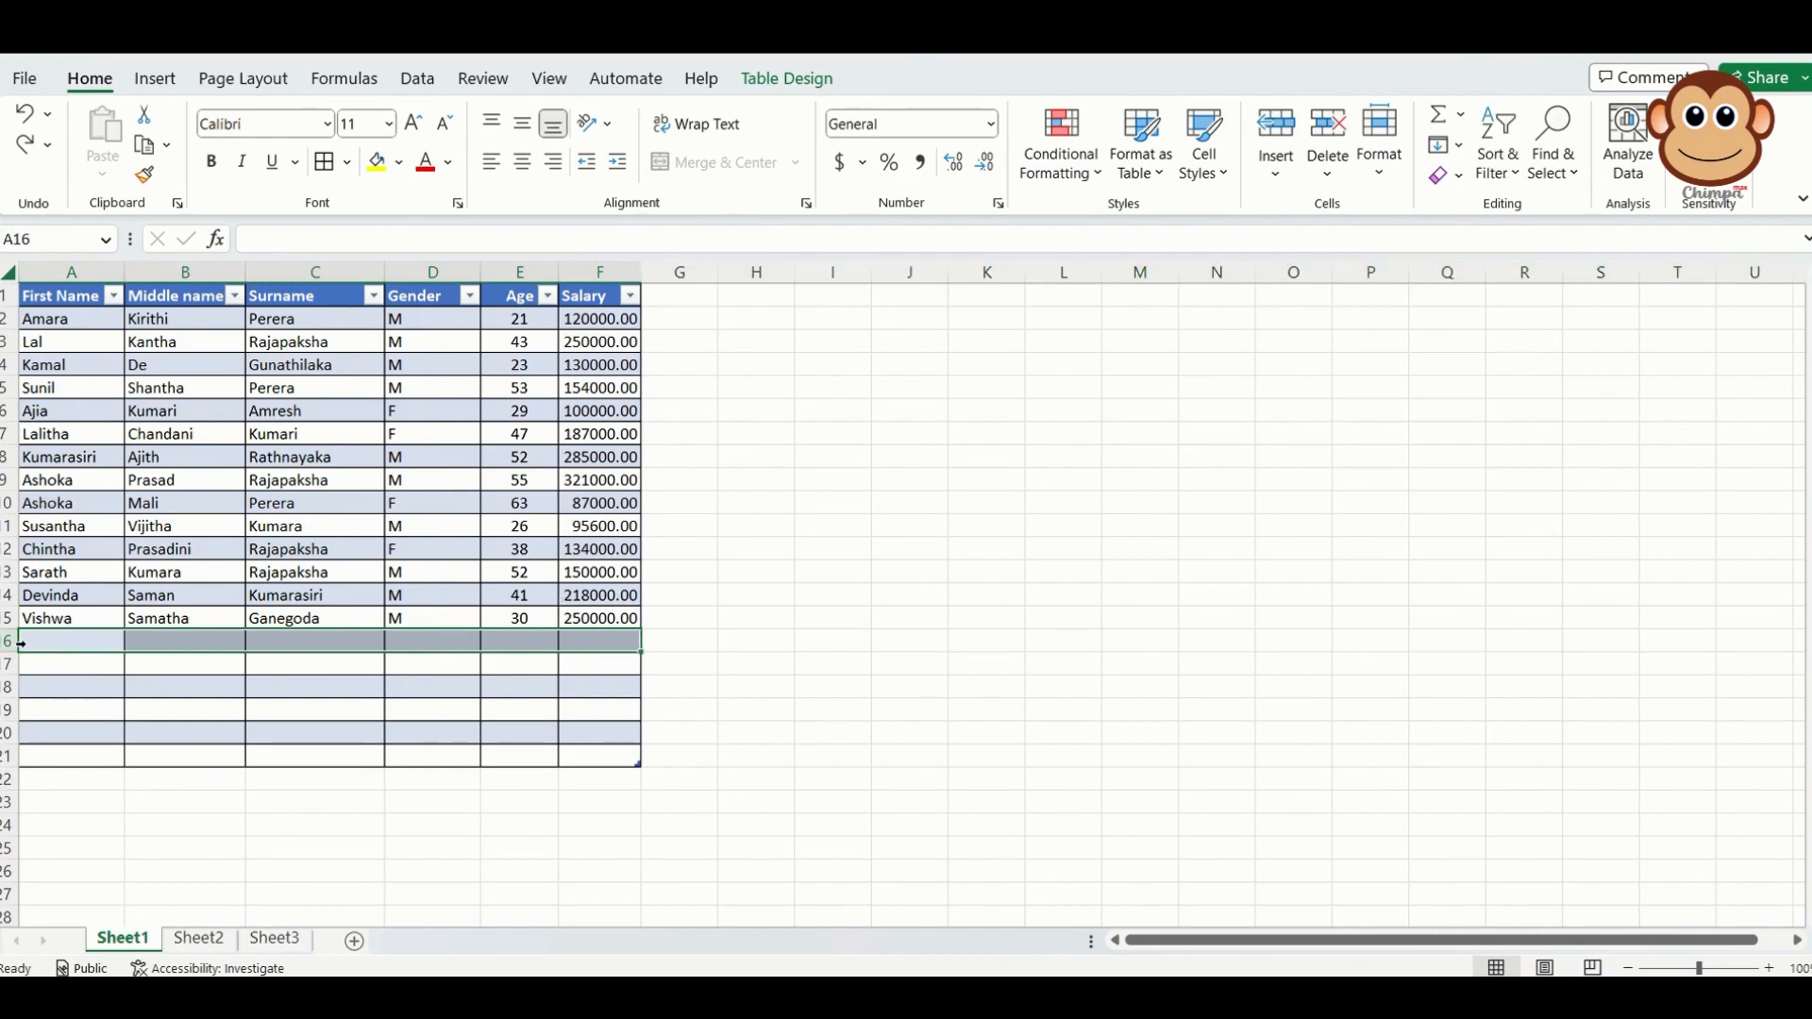
left_click_drag(21, 641, 36, 700)
left_click_drag(40, 739, 41, 756)
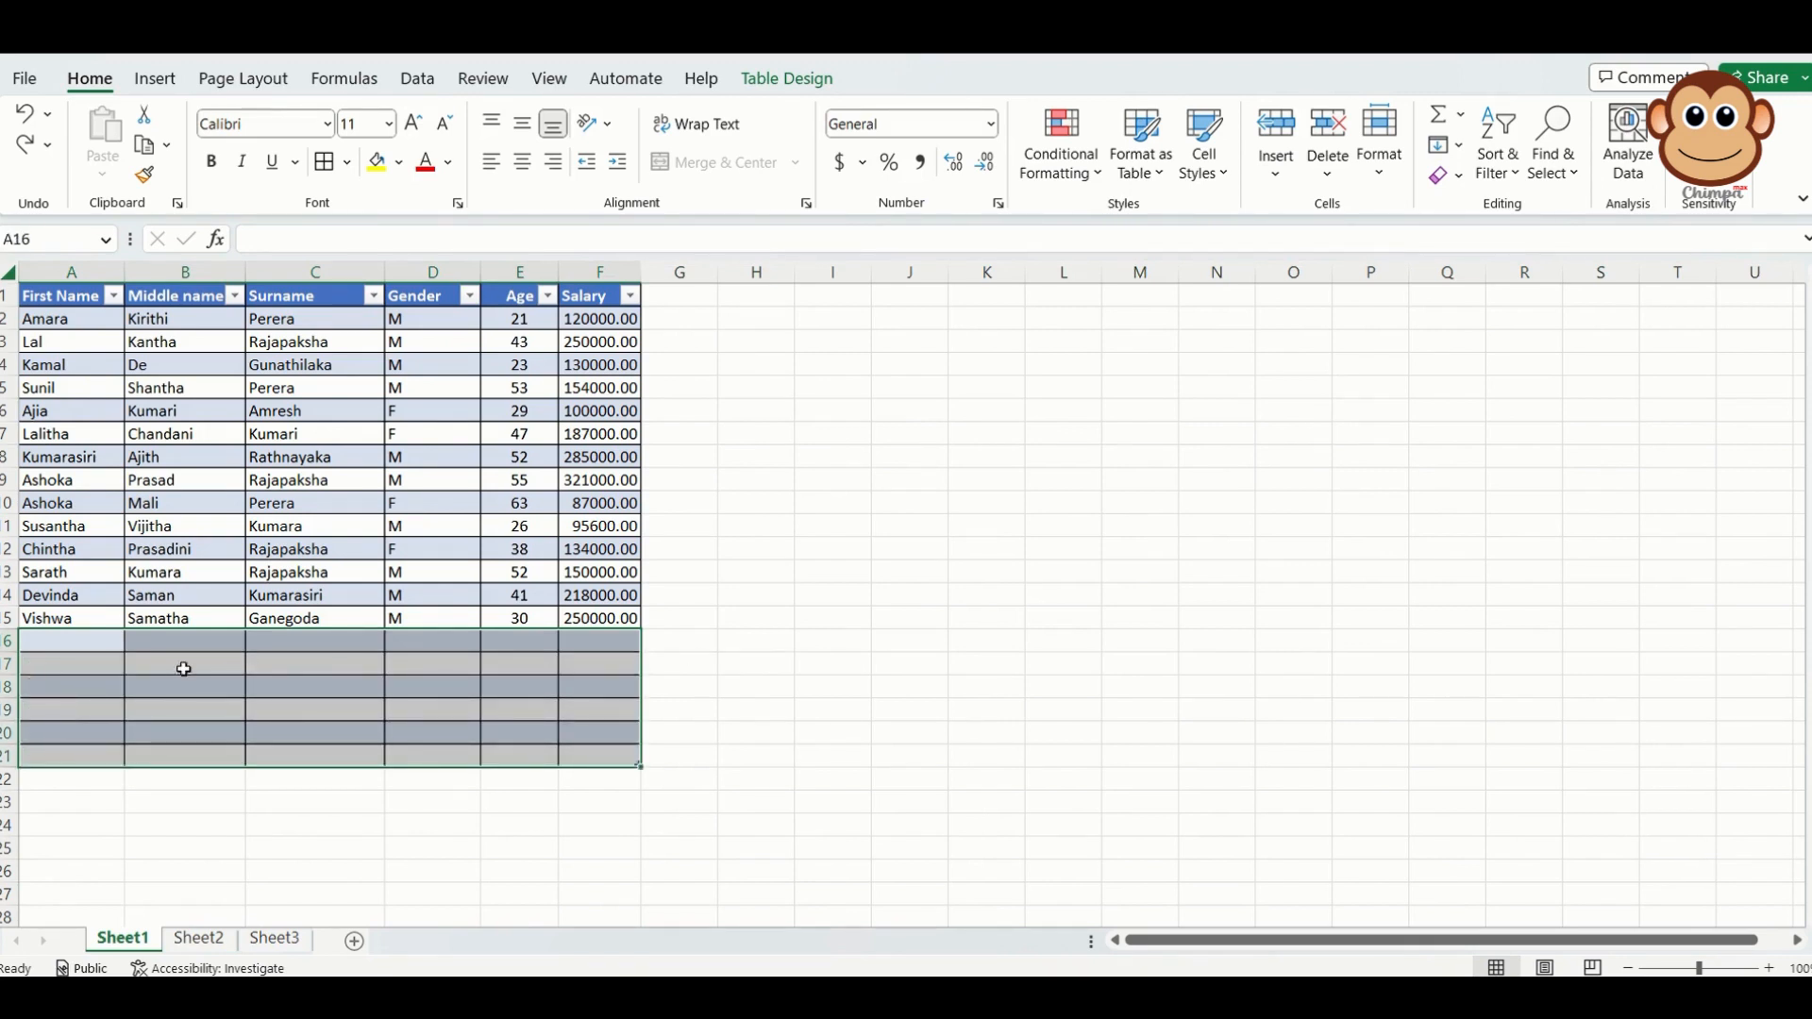
left_click(4, 641)
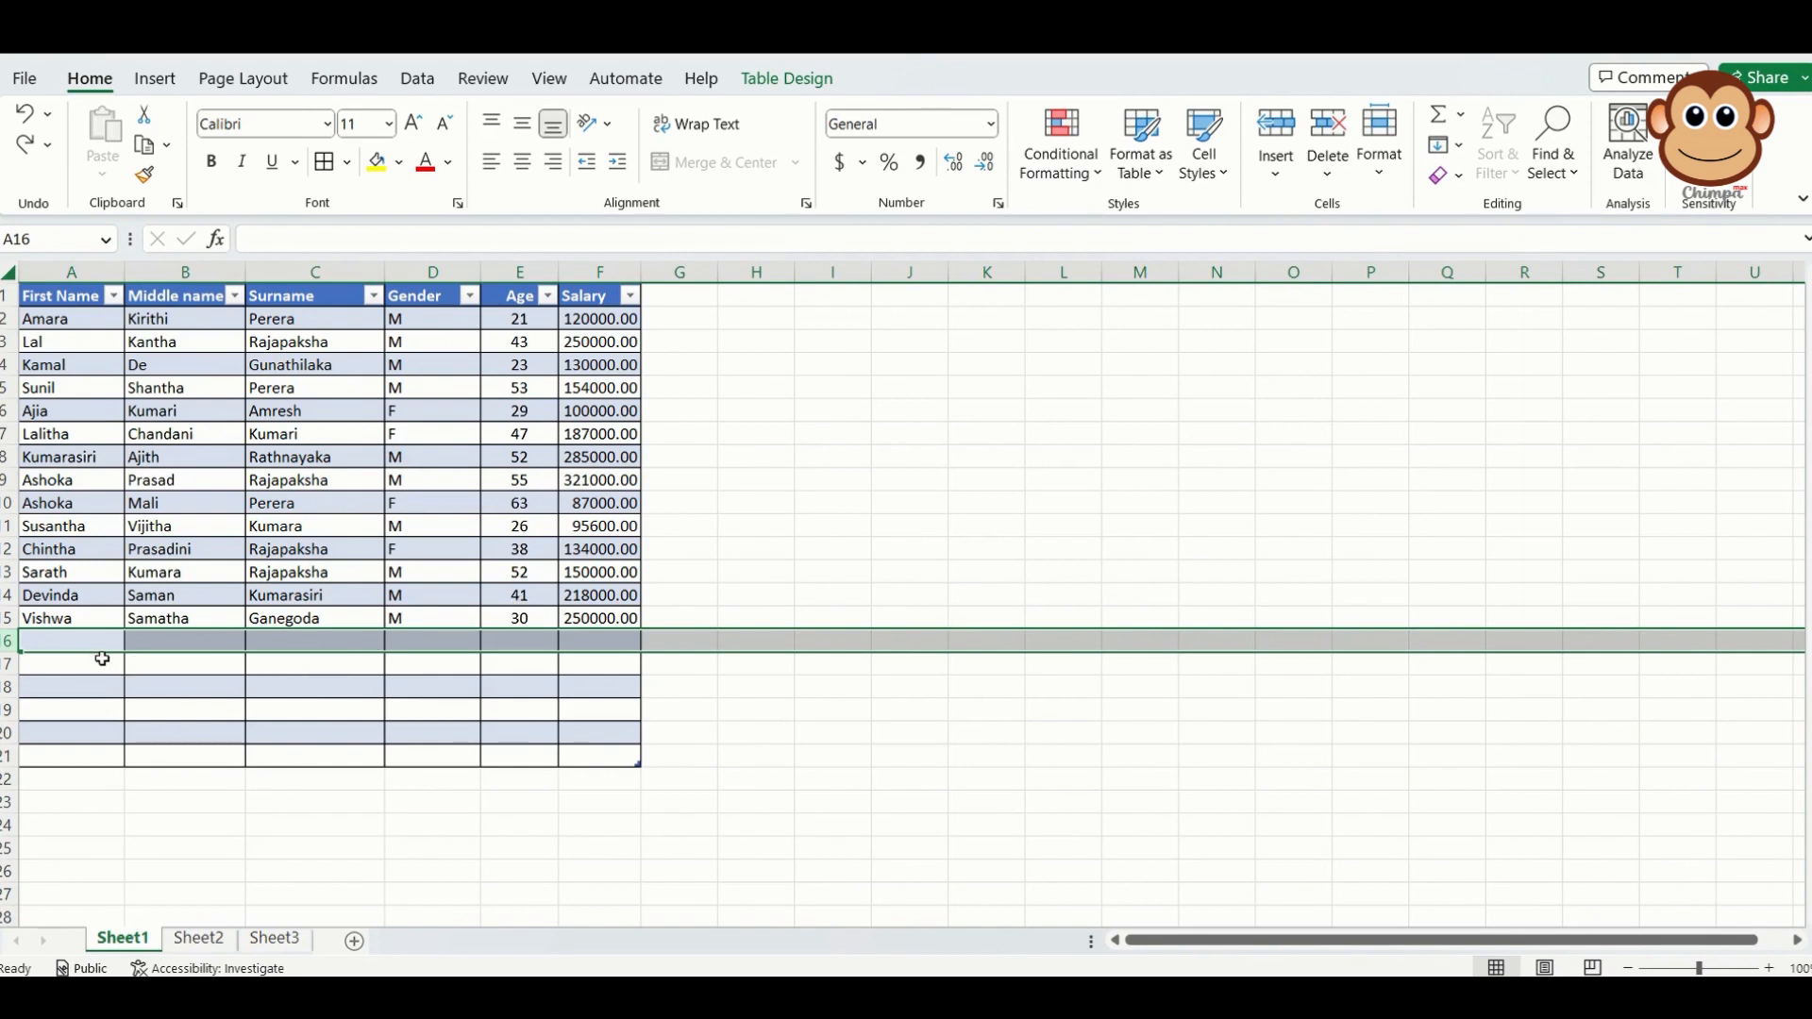
Step: Select the empty table rows 16 to 21 within the table, delete them as table rows, and deselect the table
left_click(23, 641)
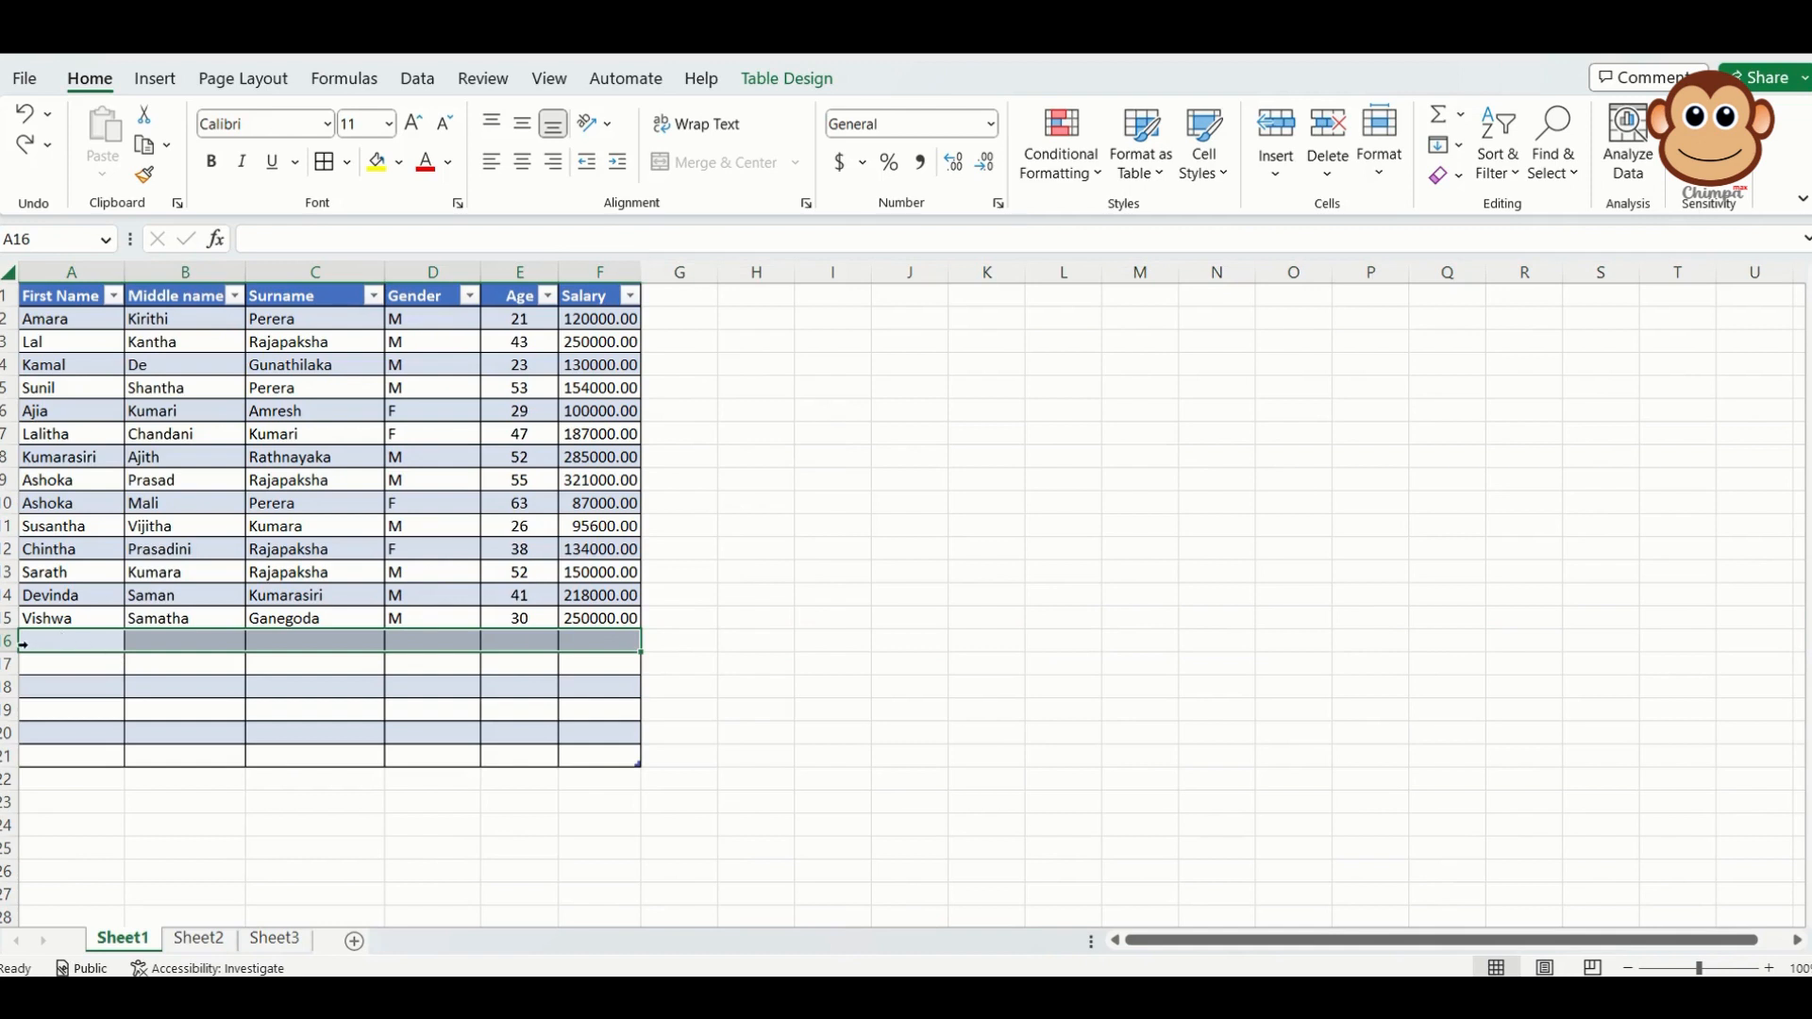
left_click_drag(25, 641, 53, 750)
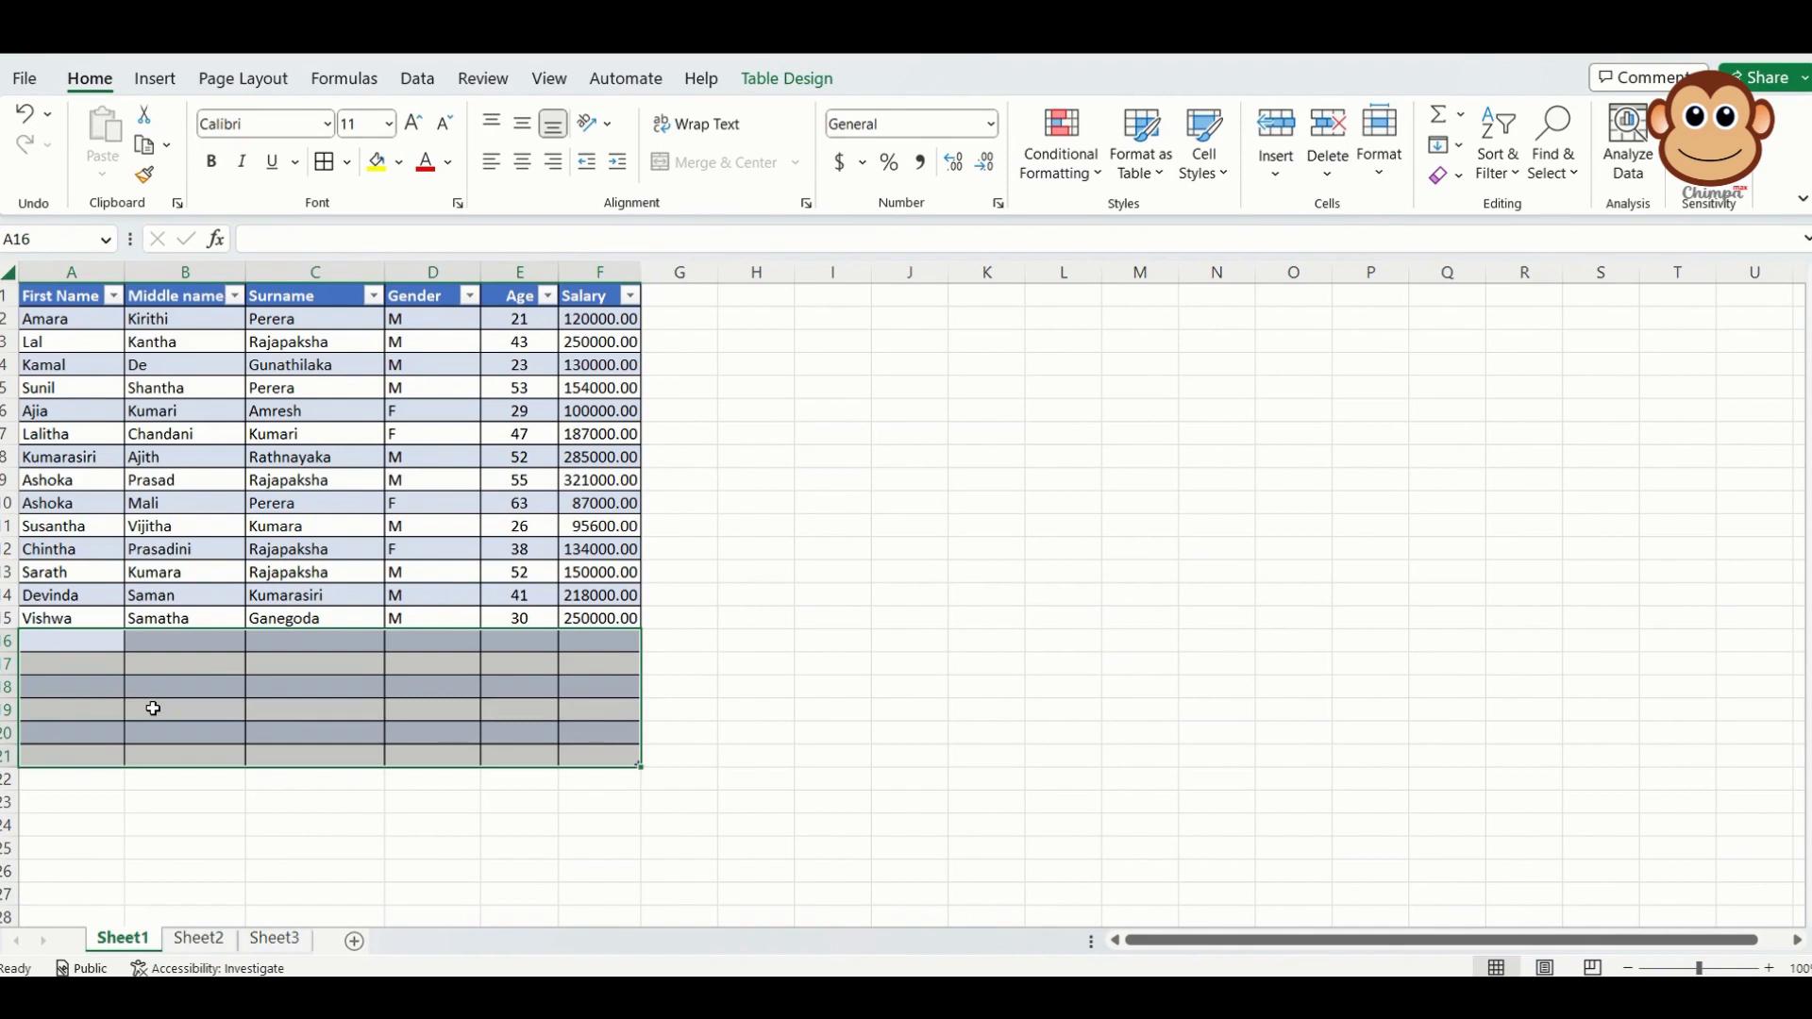
right_click(91, 704)
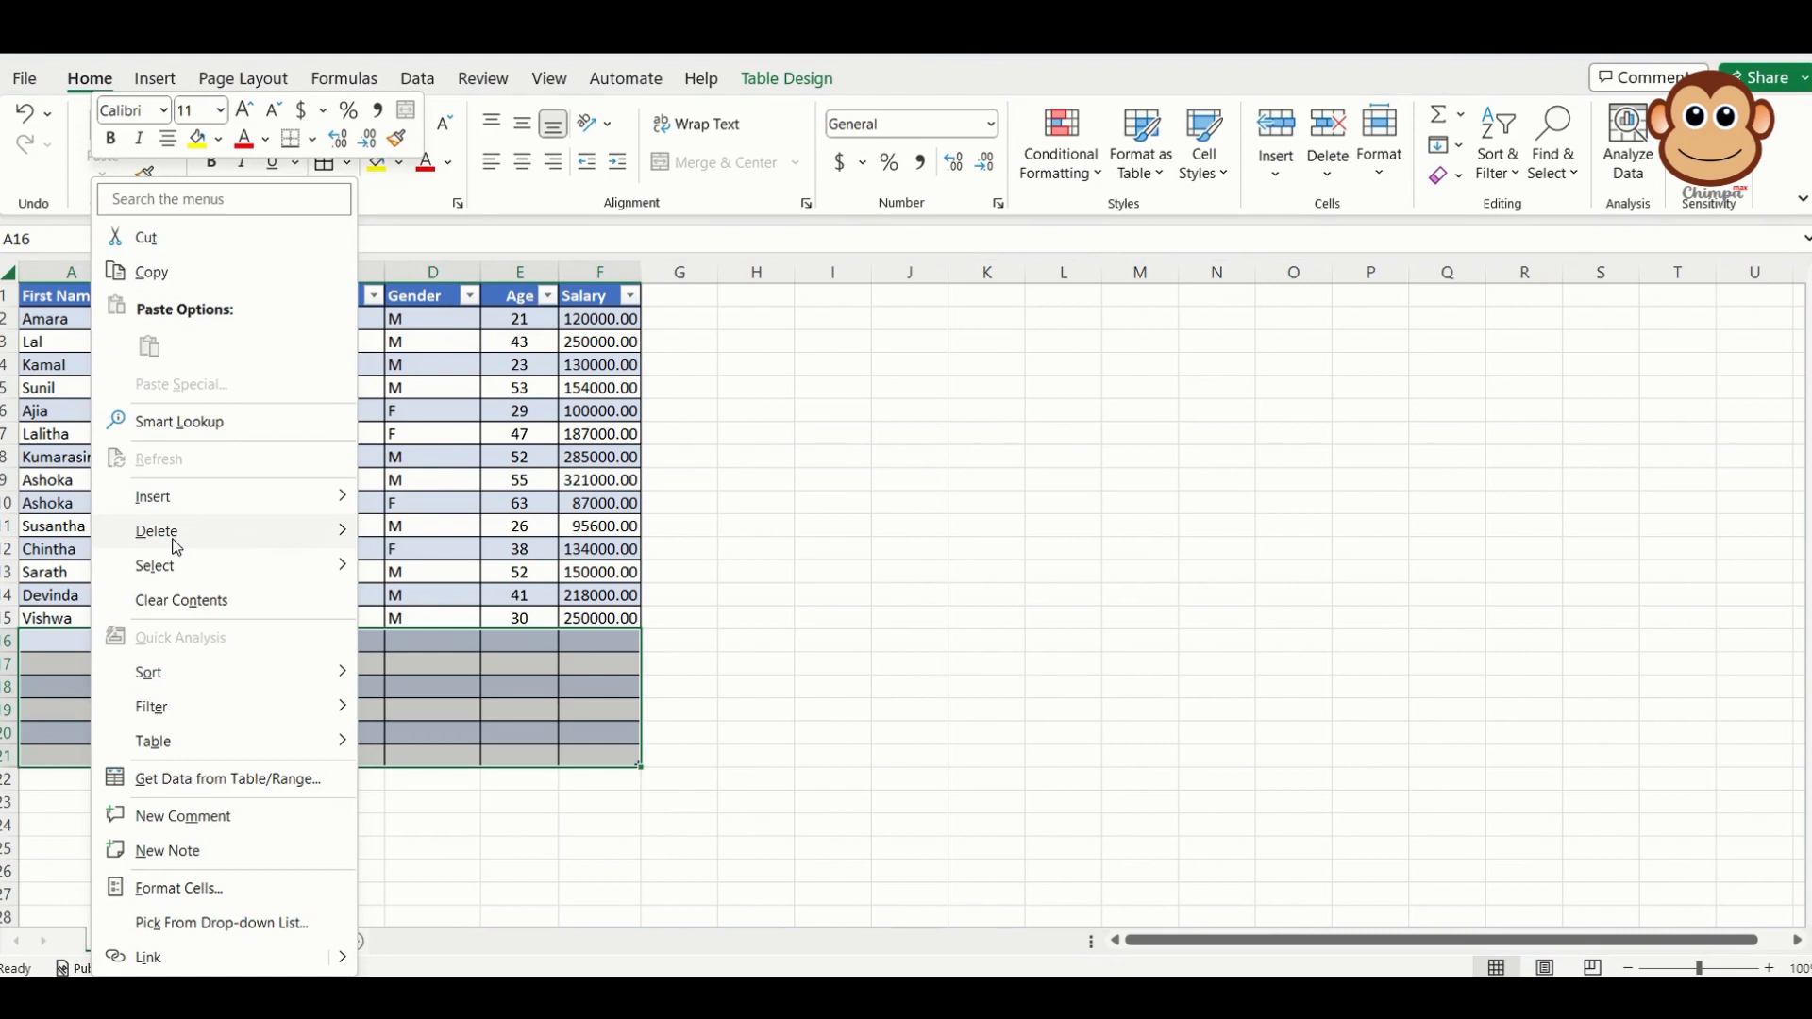
mouse_move(195, 544)
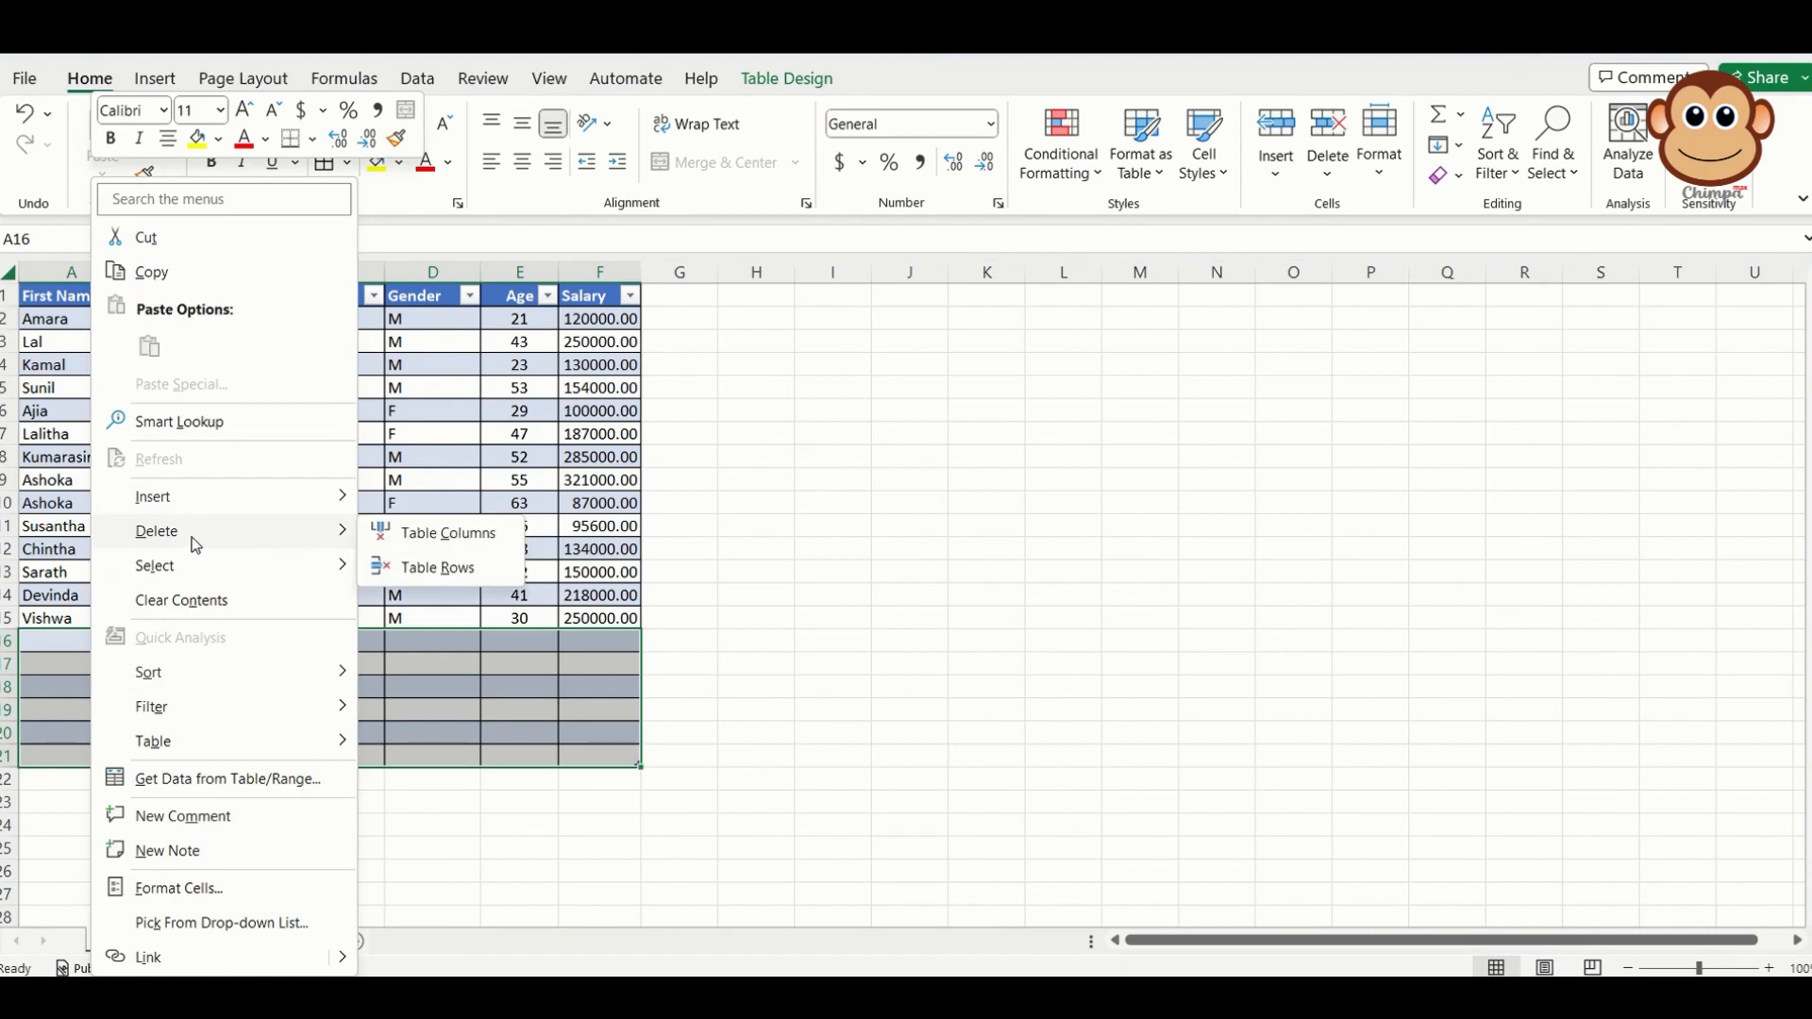
left_click(440, 570)
left_click(727, 552)
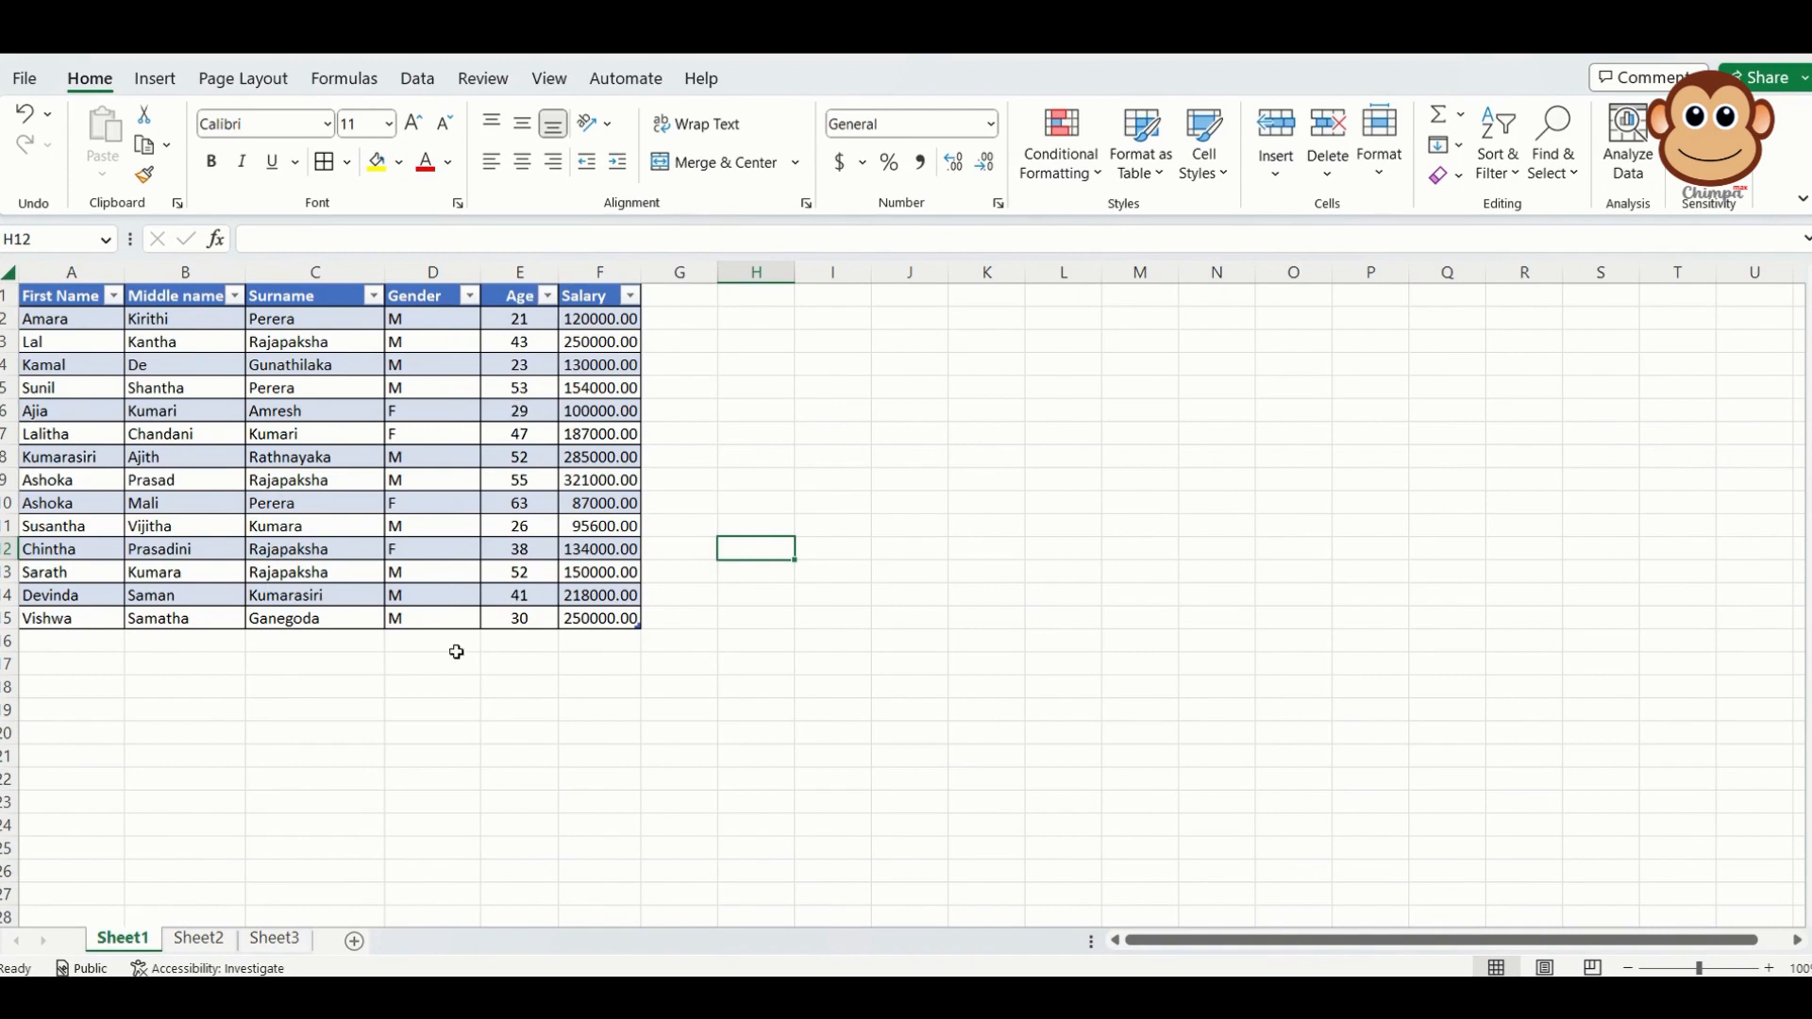
Step: Turn on the table's Total Row and widen the Salary column so its total fits
left_click(612, 594)
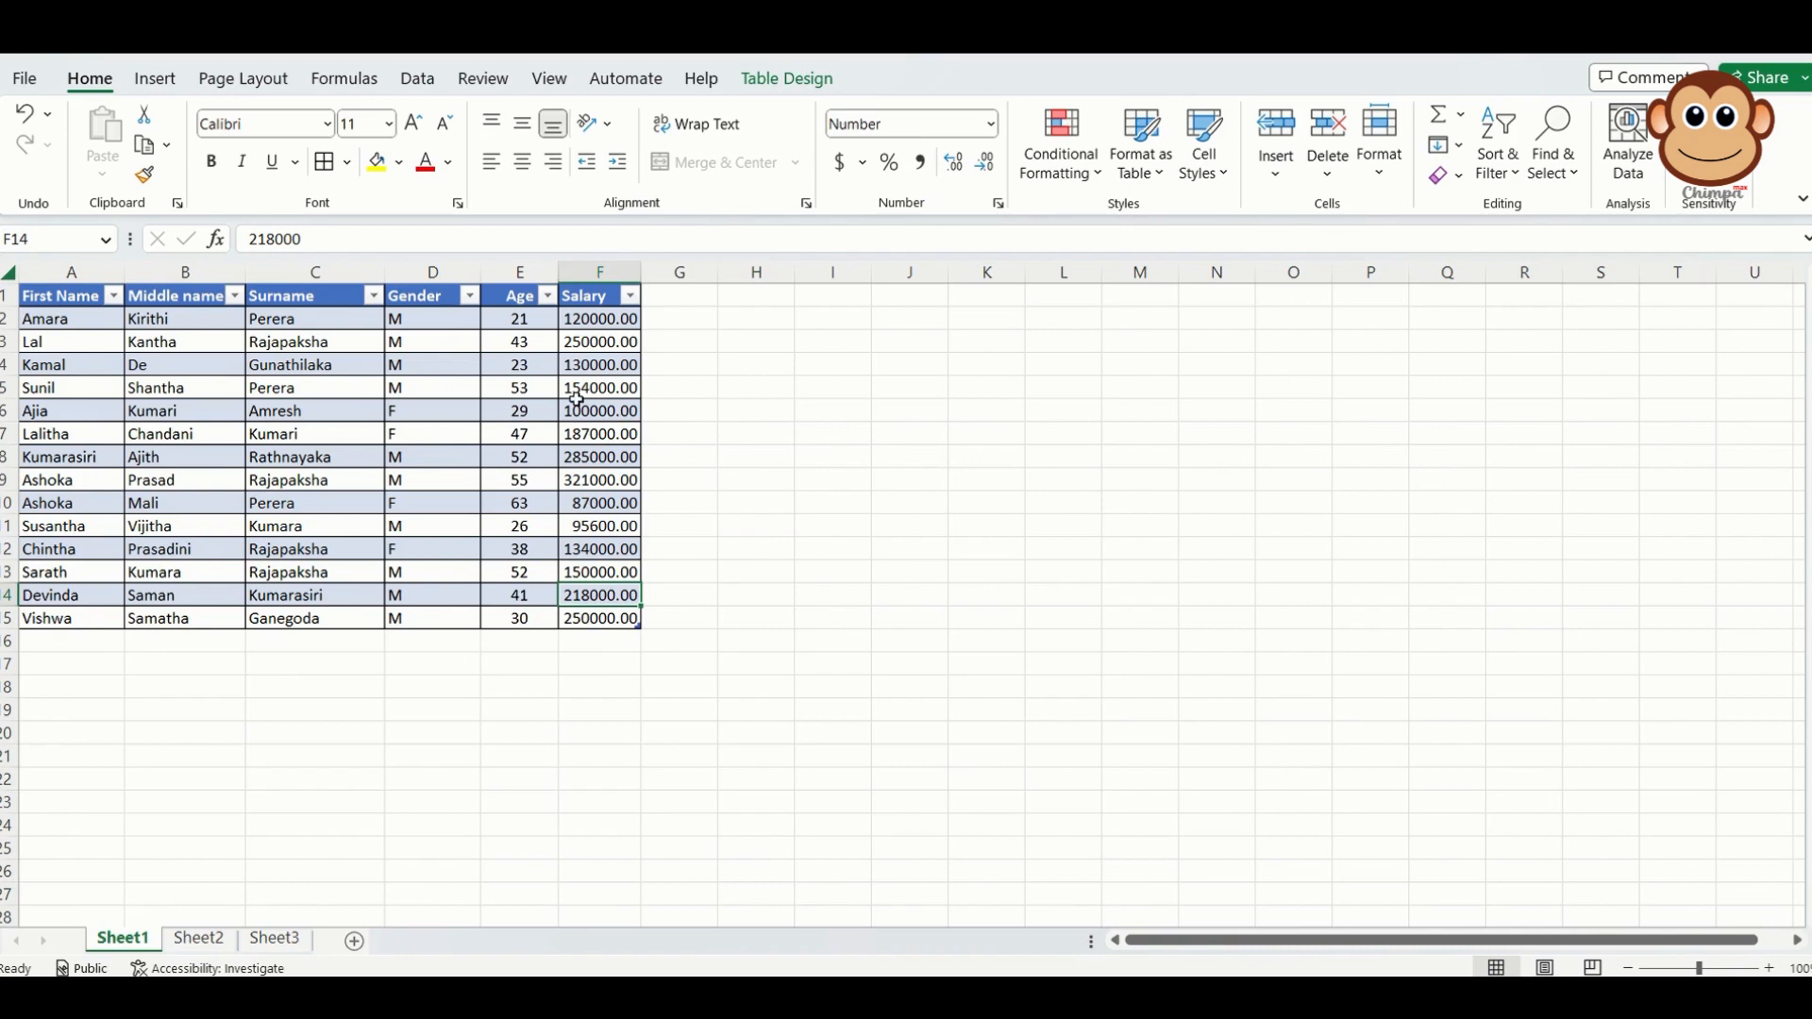
left_click(791, 79)
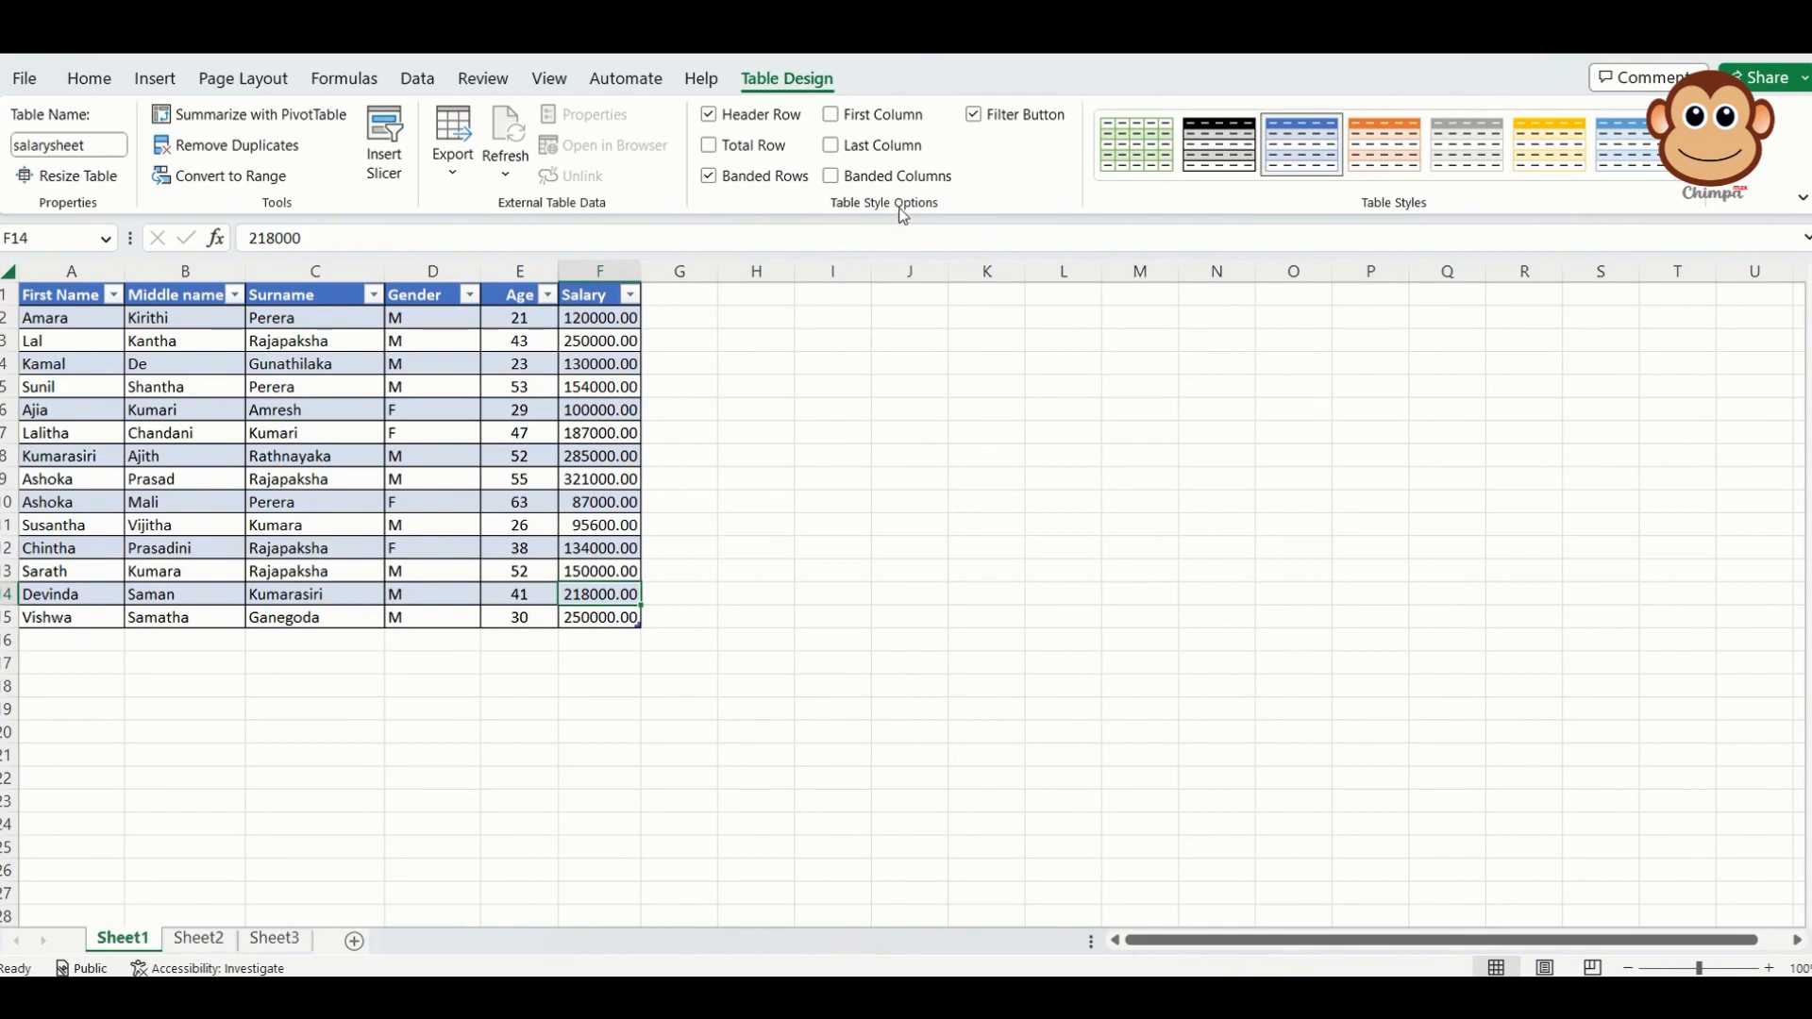
left_click(714, 150)
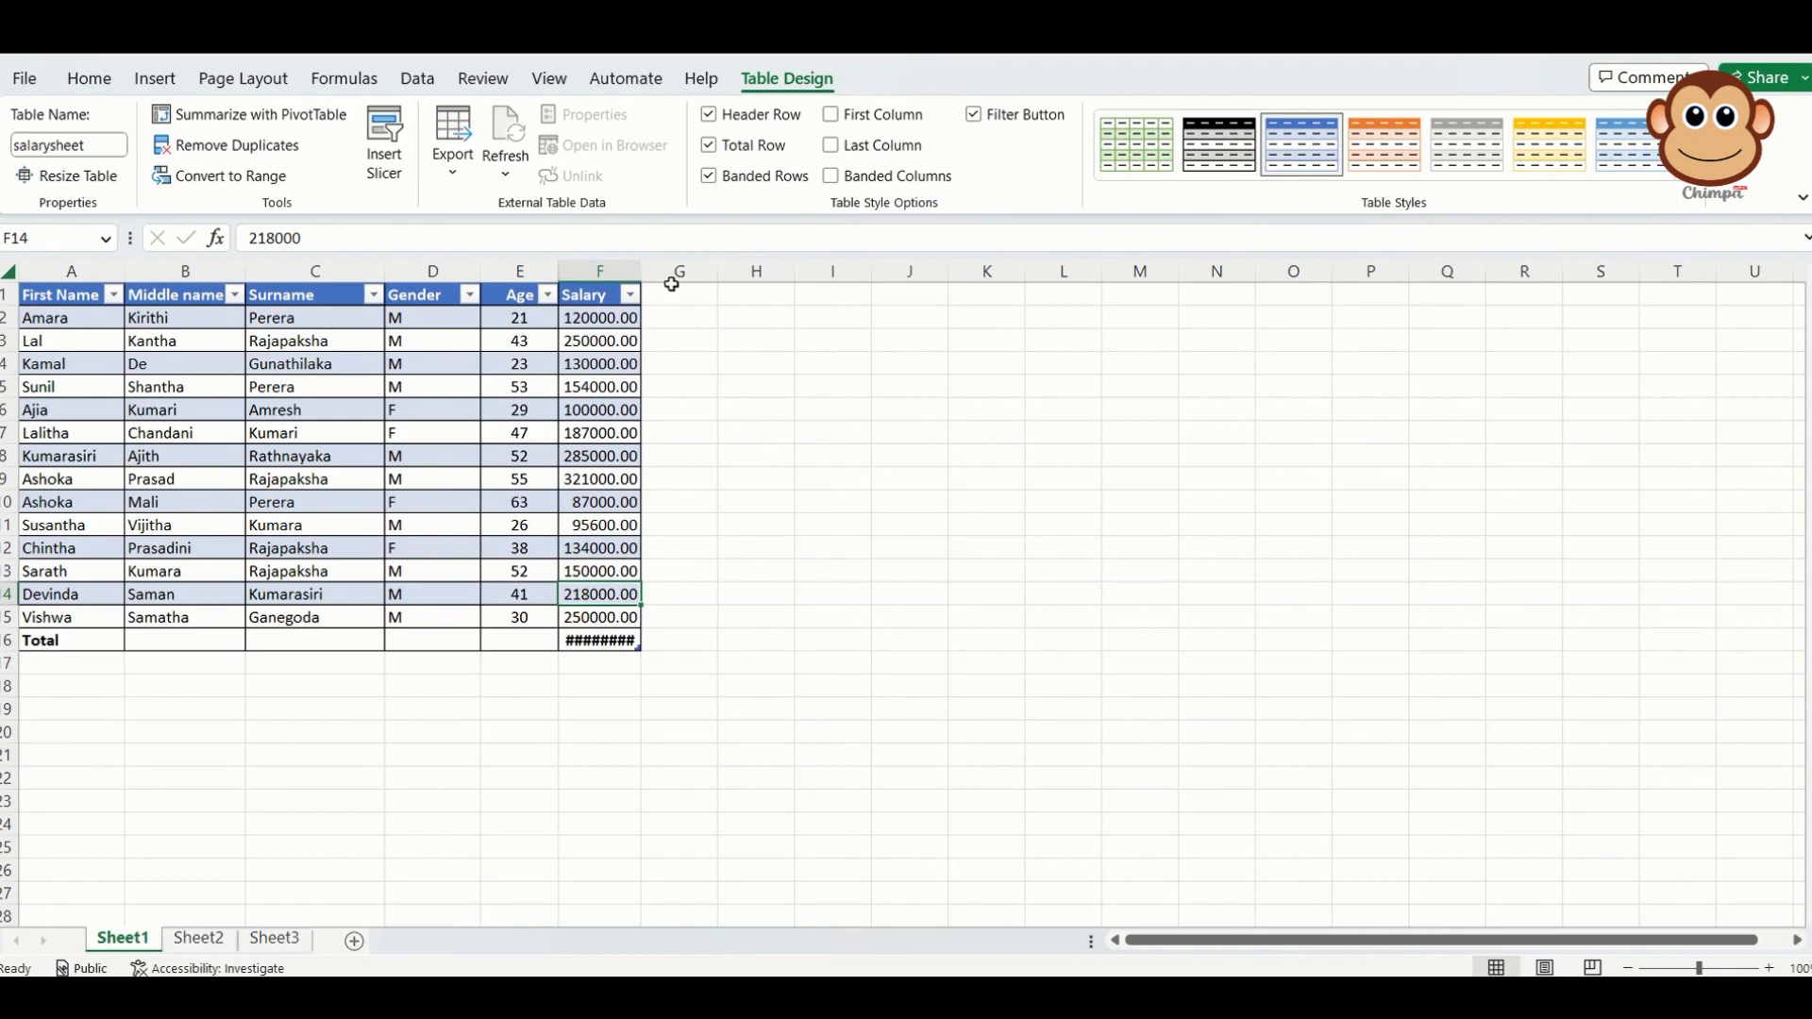
left_click_drag(643, 273, 668, 276)
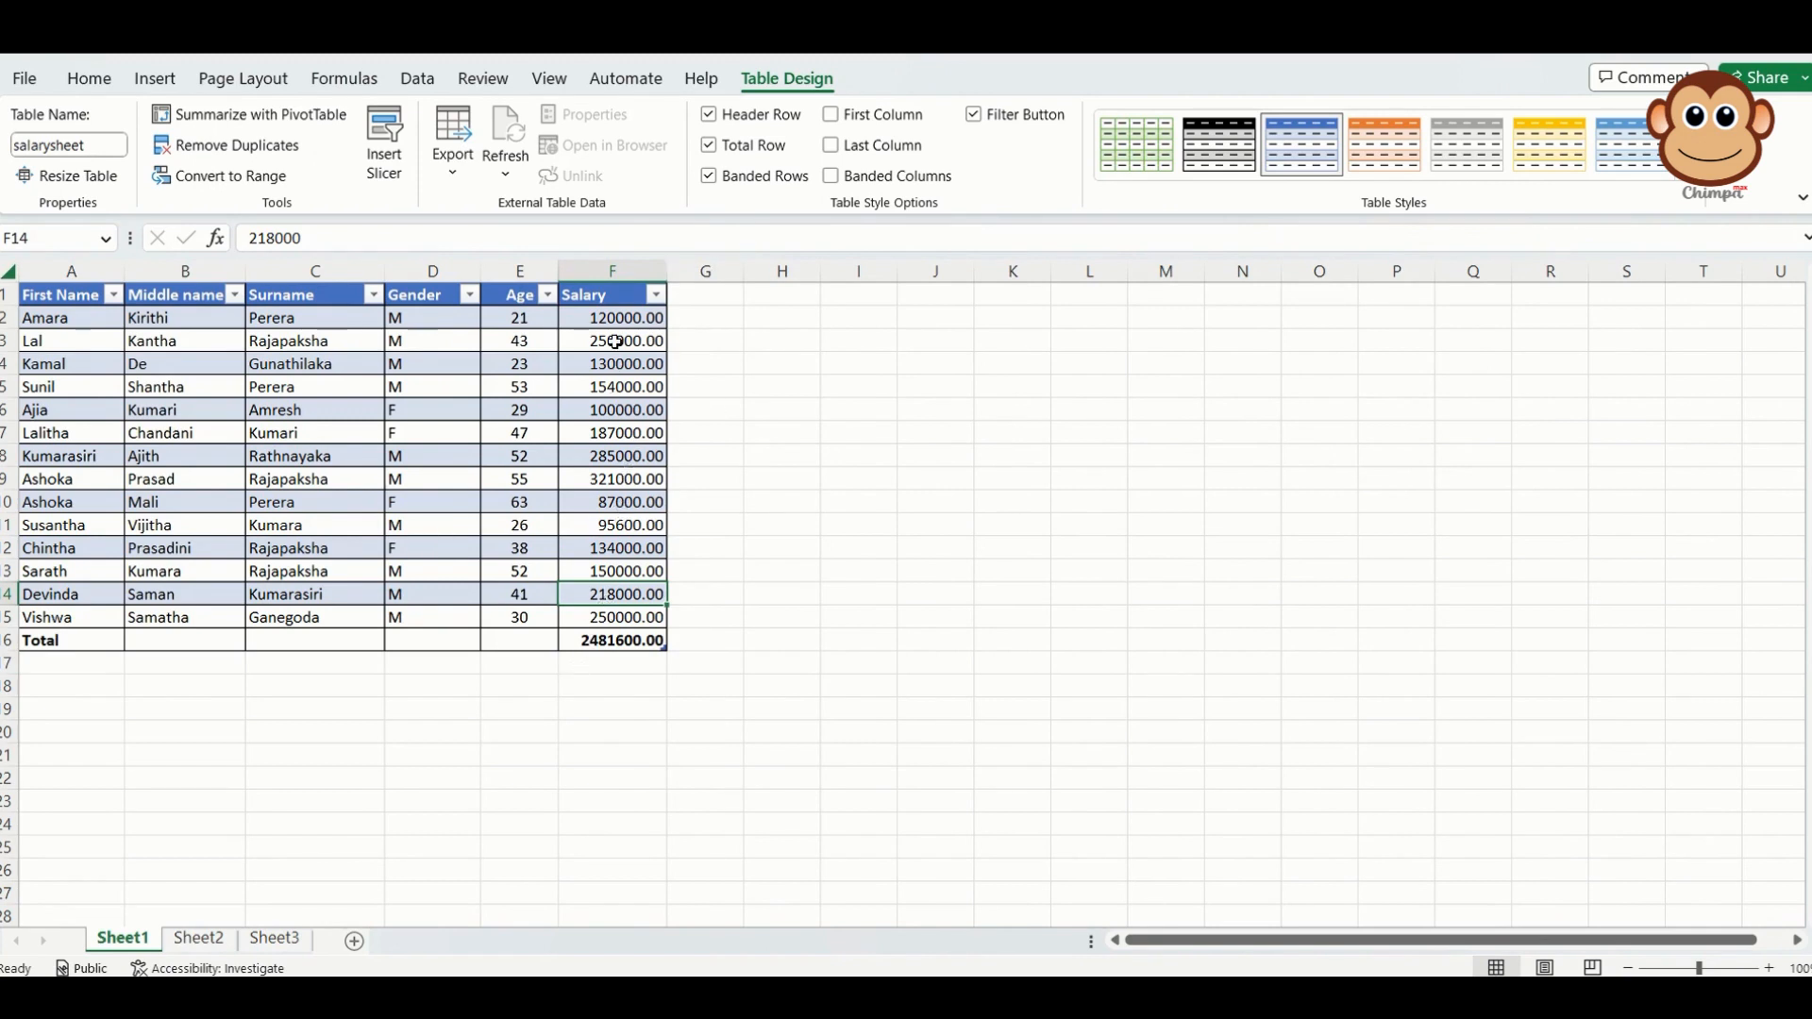
Step: Switch the Salary total's function to Average and to Count, and turn off the table's Total Row
left_click(596, 644)
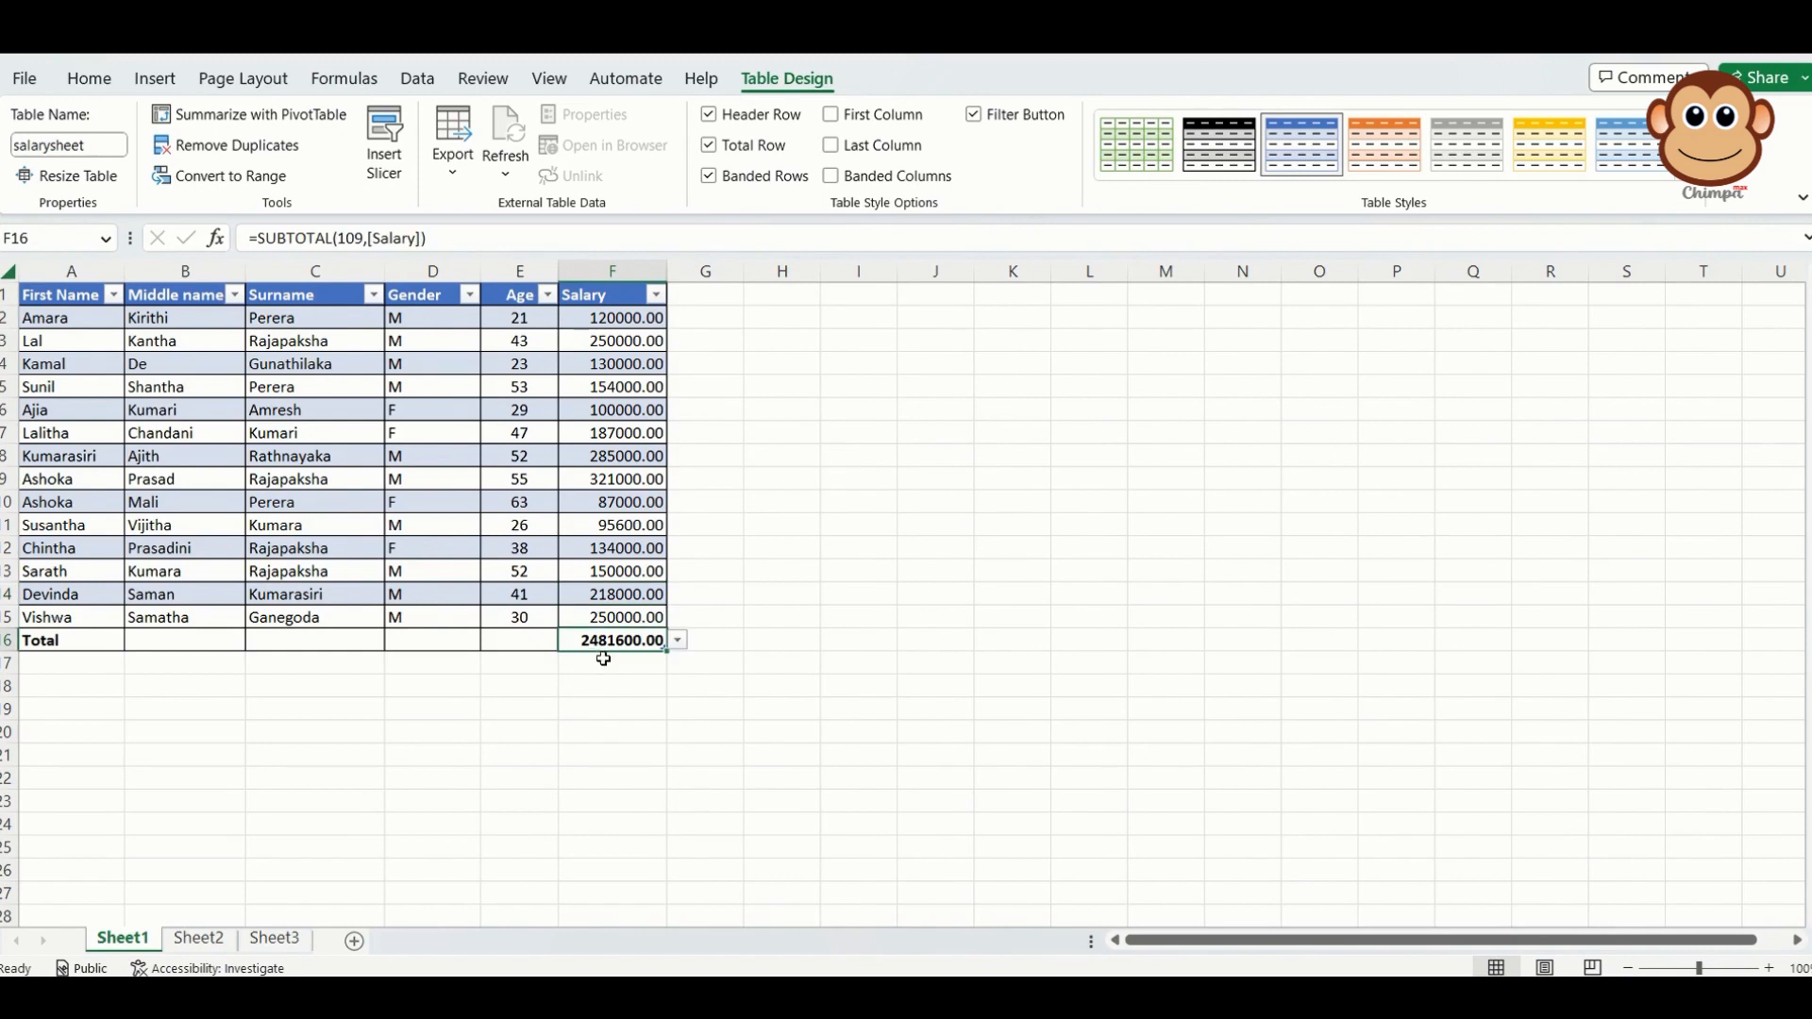
left_click(680, 643)
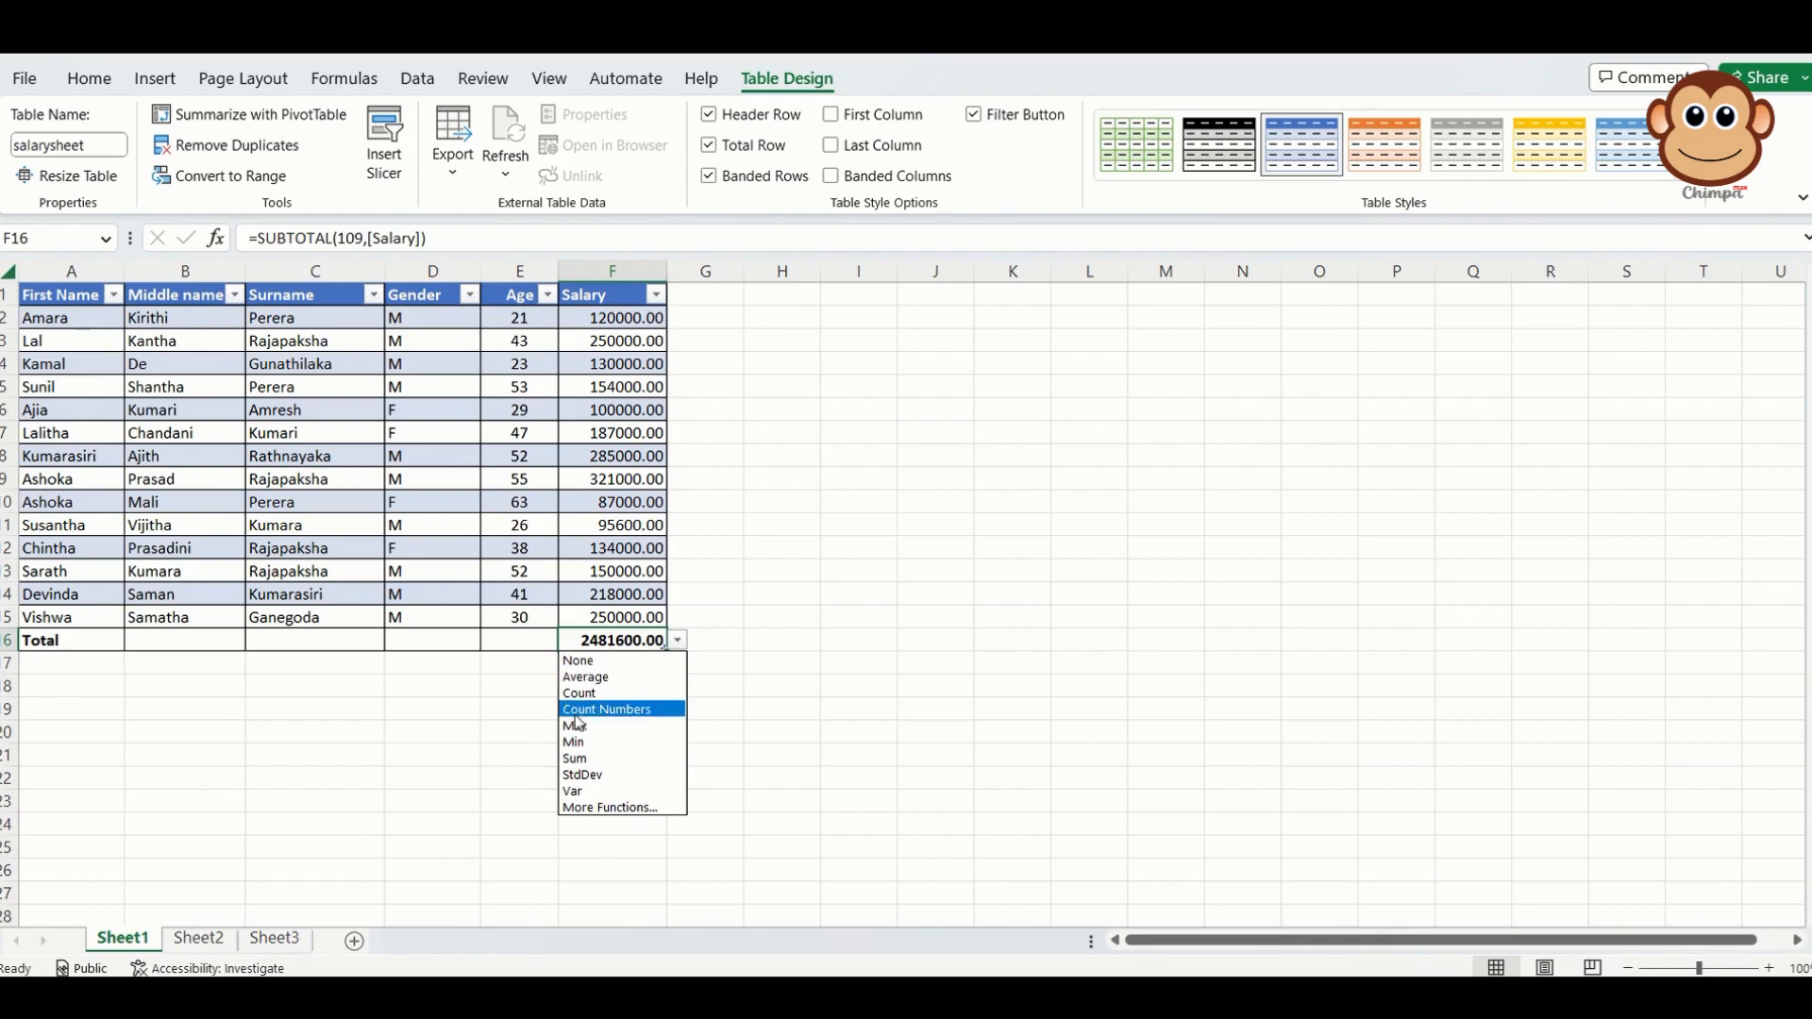
left_click(590, 677)
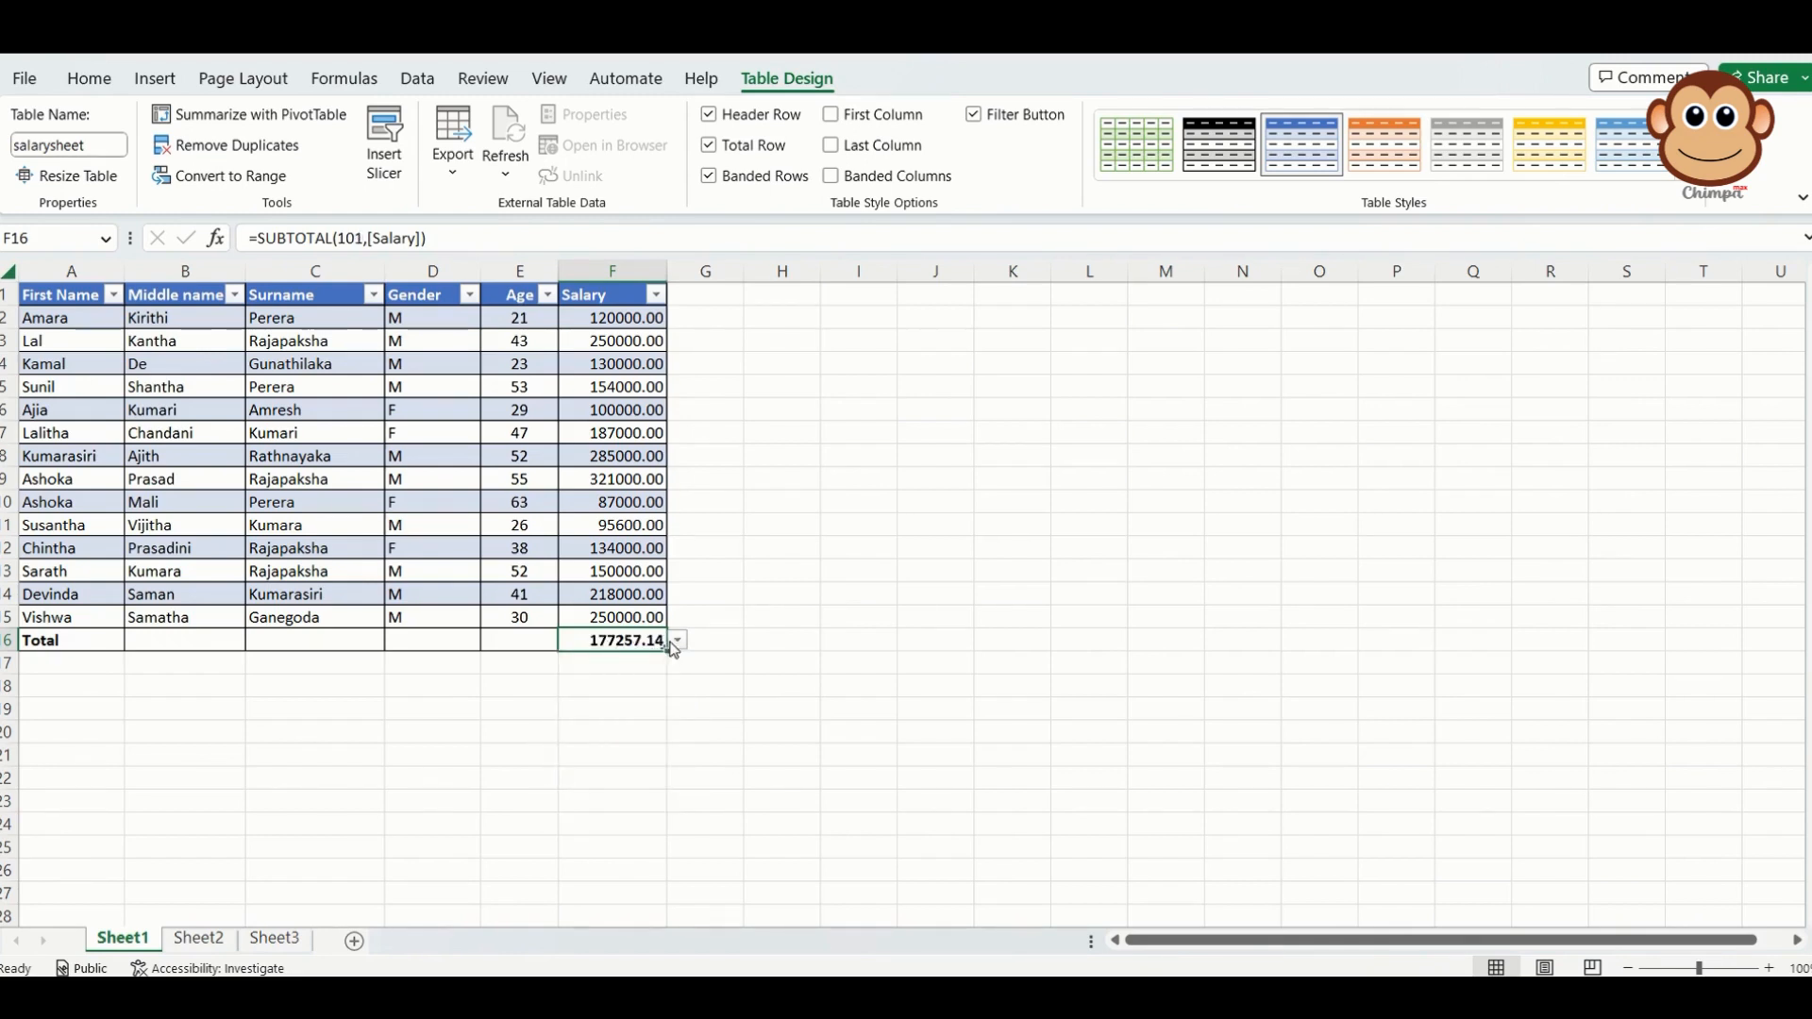
left_click(679, 641)
left_click(594, 694)
left_click(678, 641)
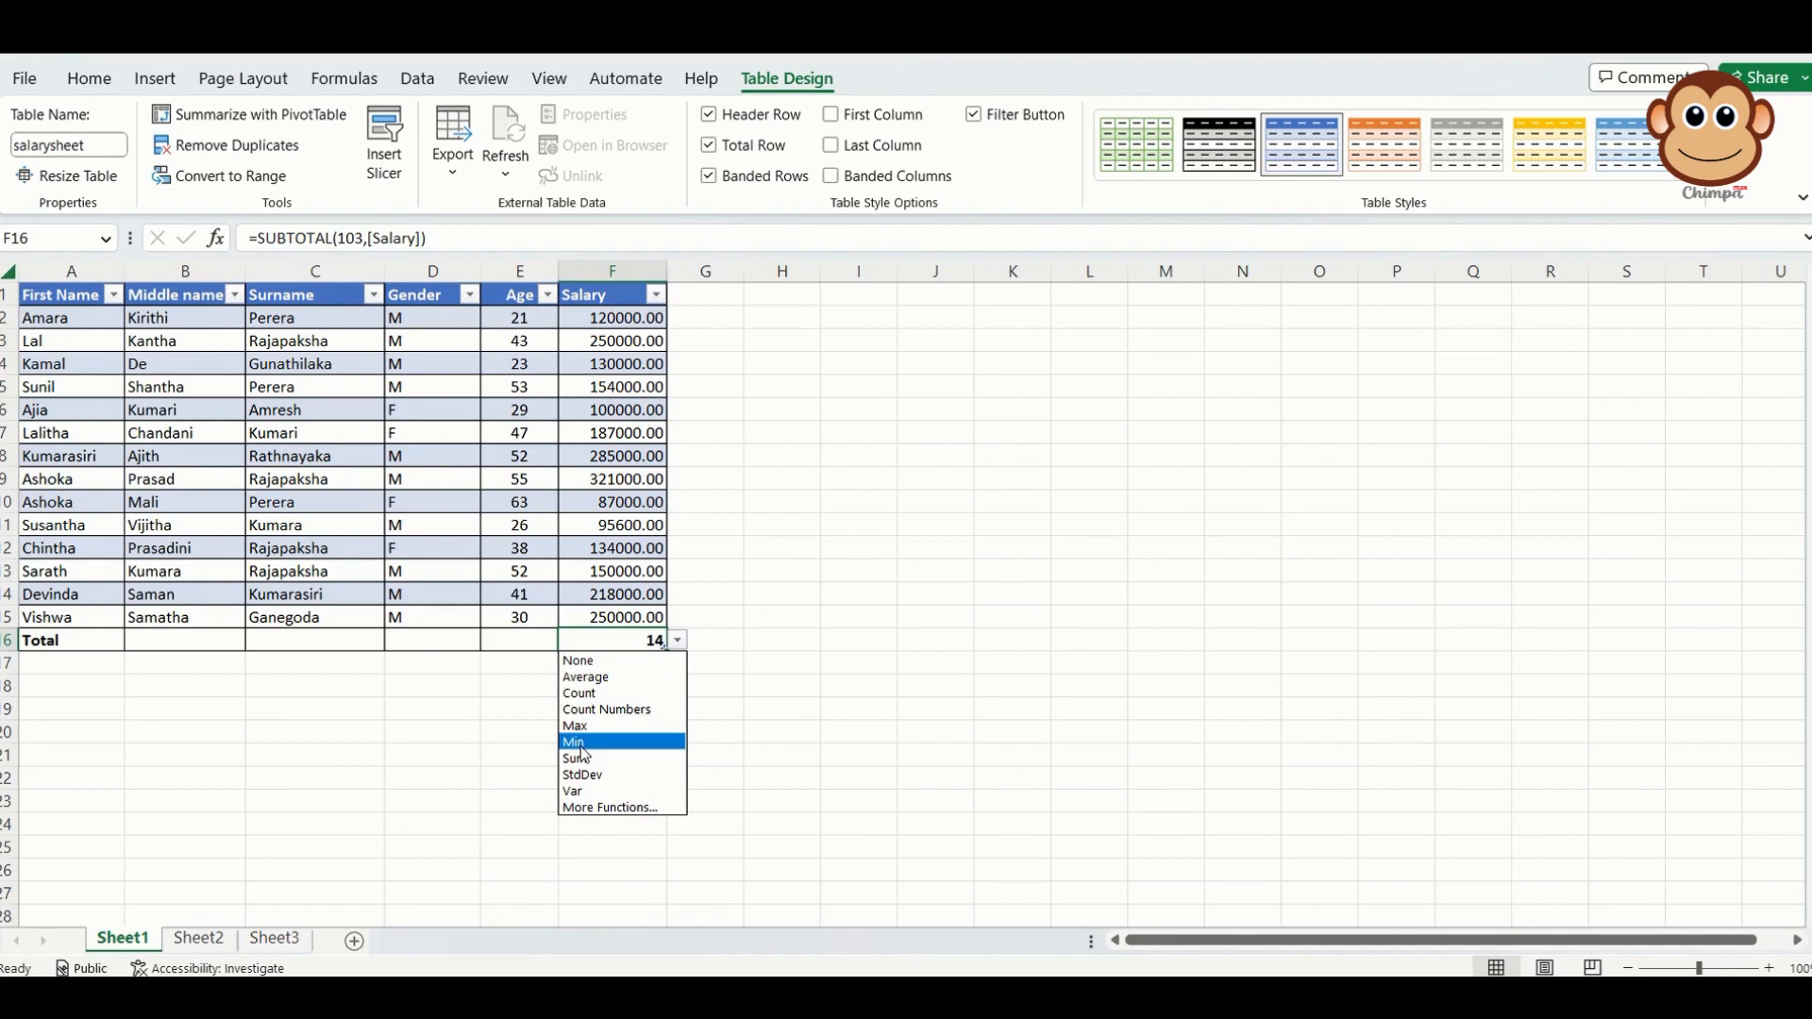
left_click(677, 643)
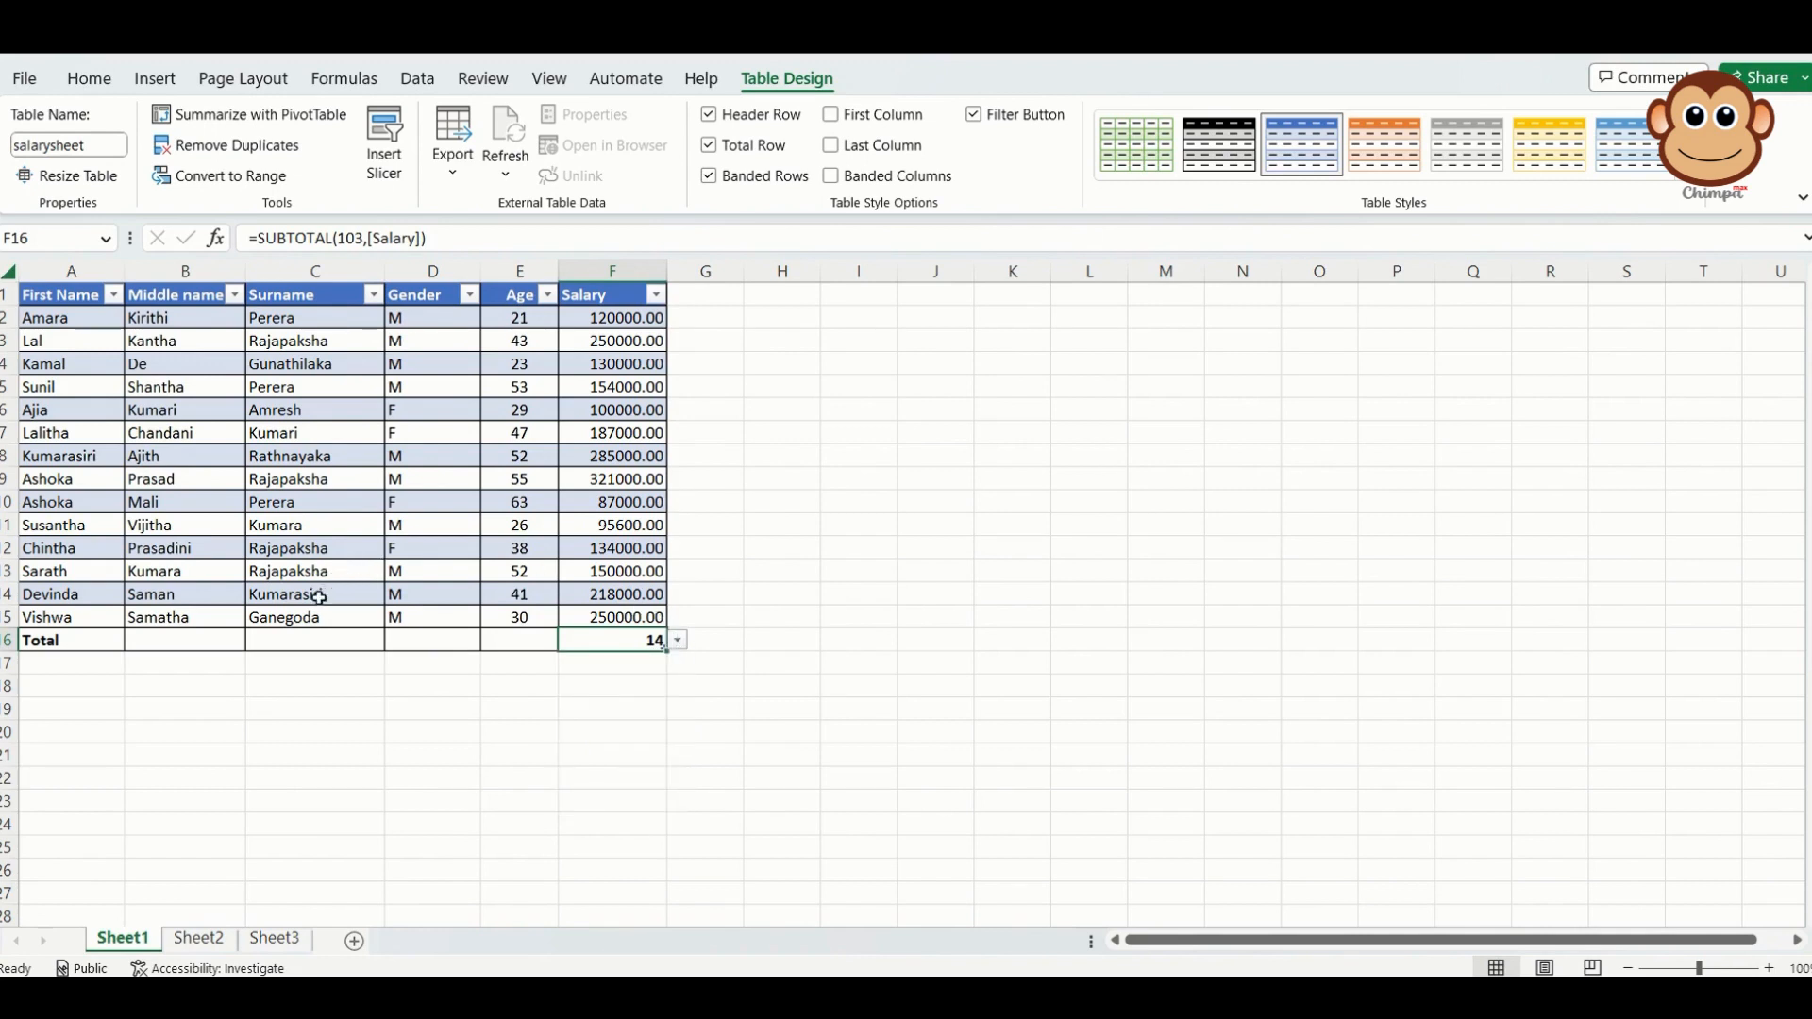
left_click(734, 149)
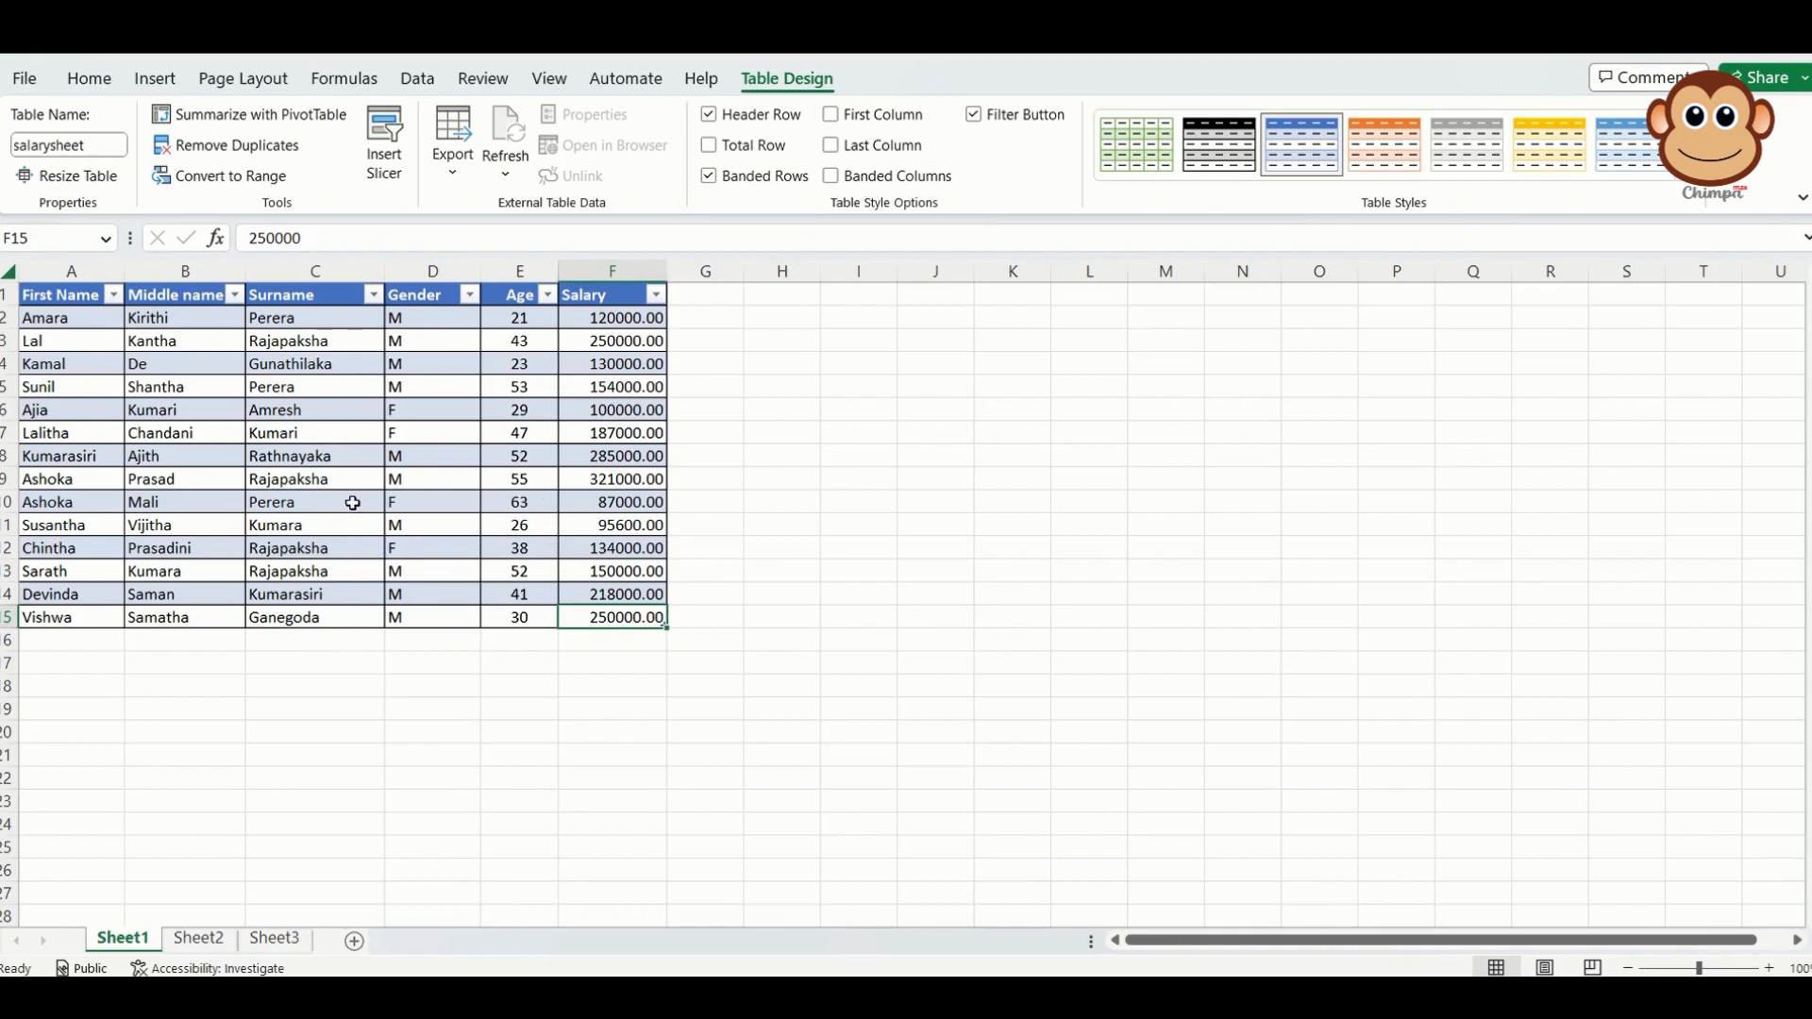
Step: Enter a new first name in A16 directly below the table, and undo both the table's automatic expansion and the entry
left_click(61, 642)
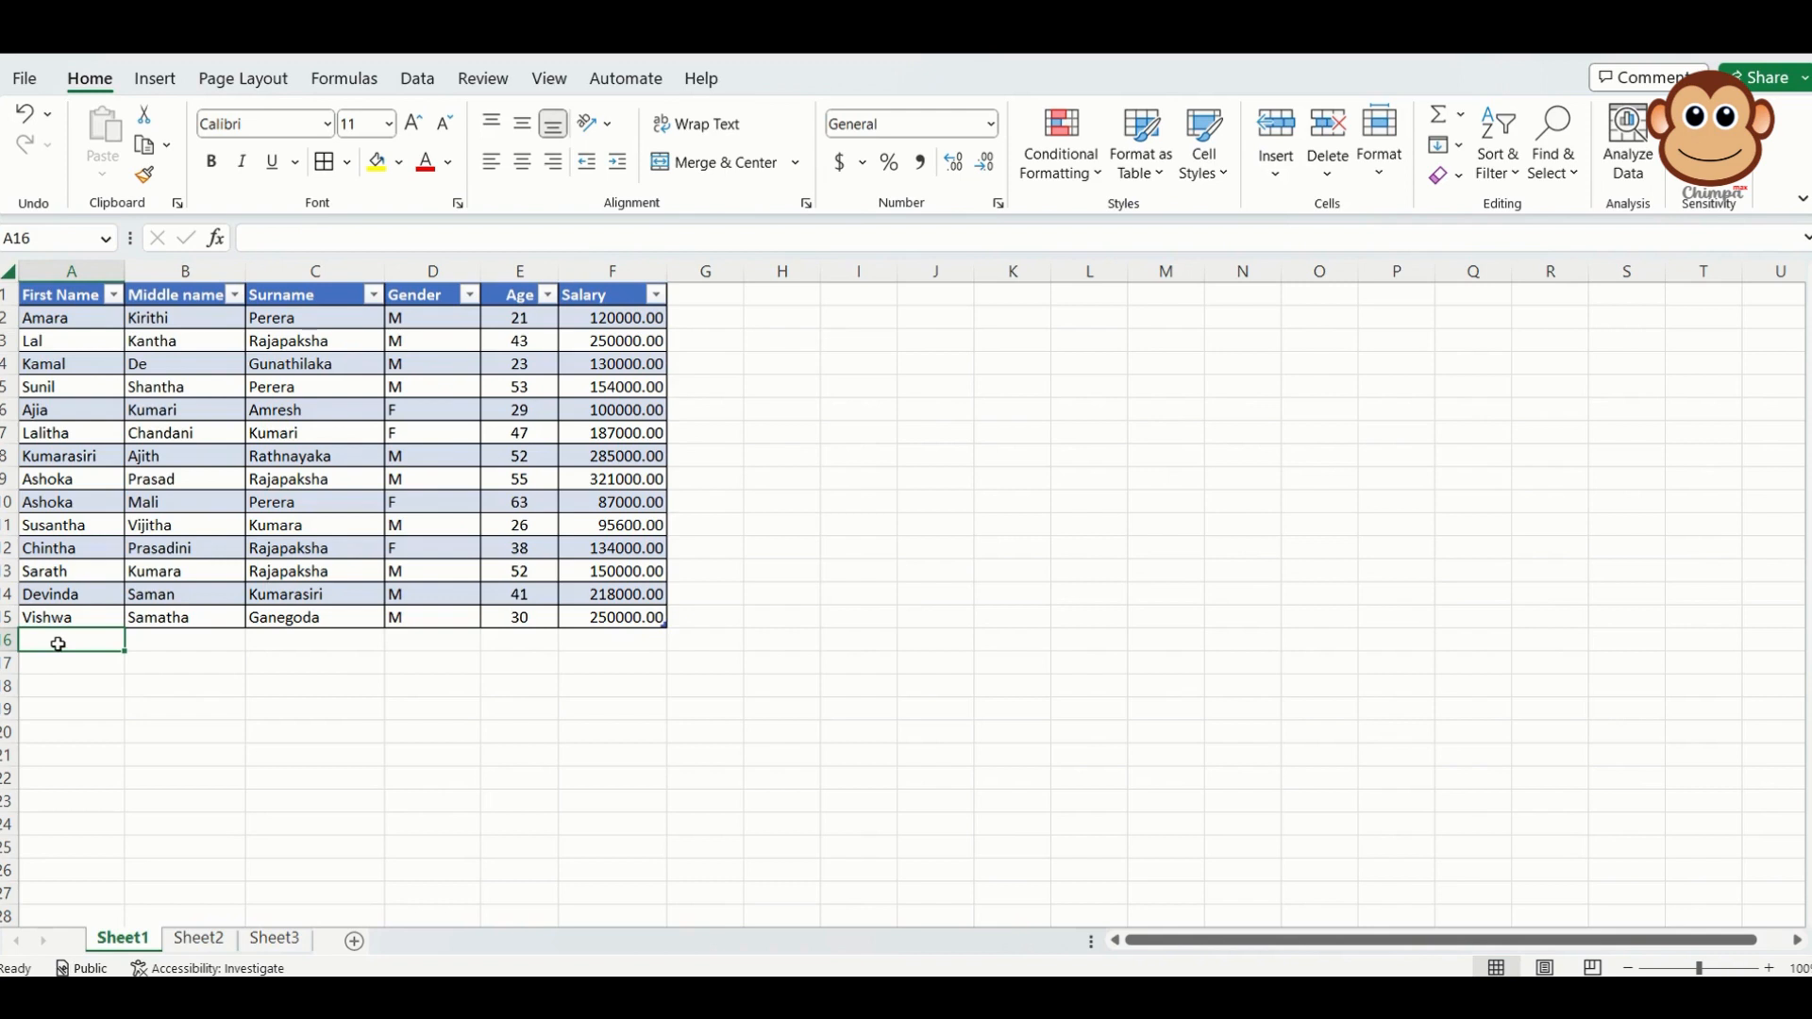
type("A")
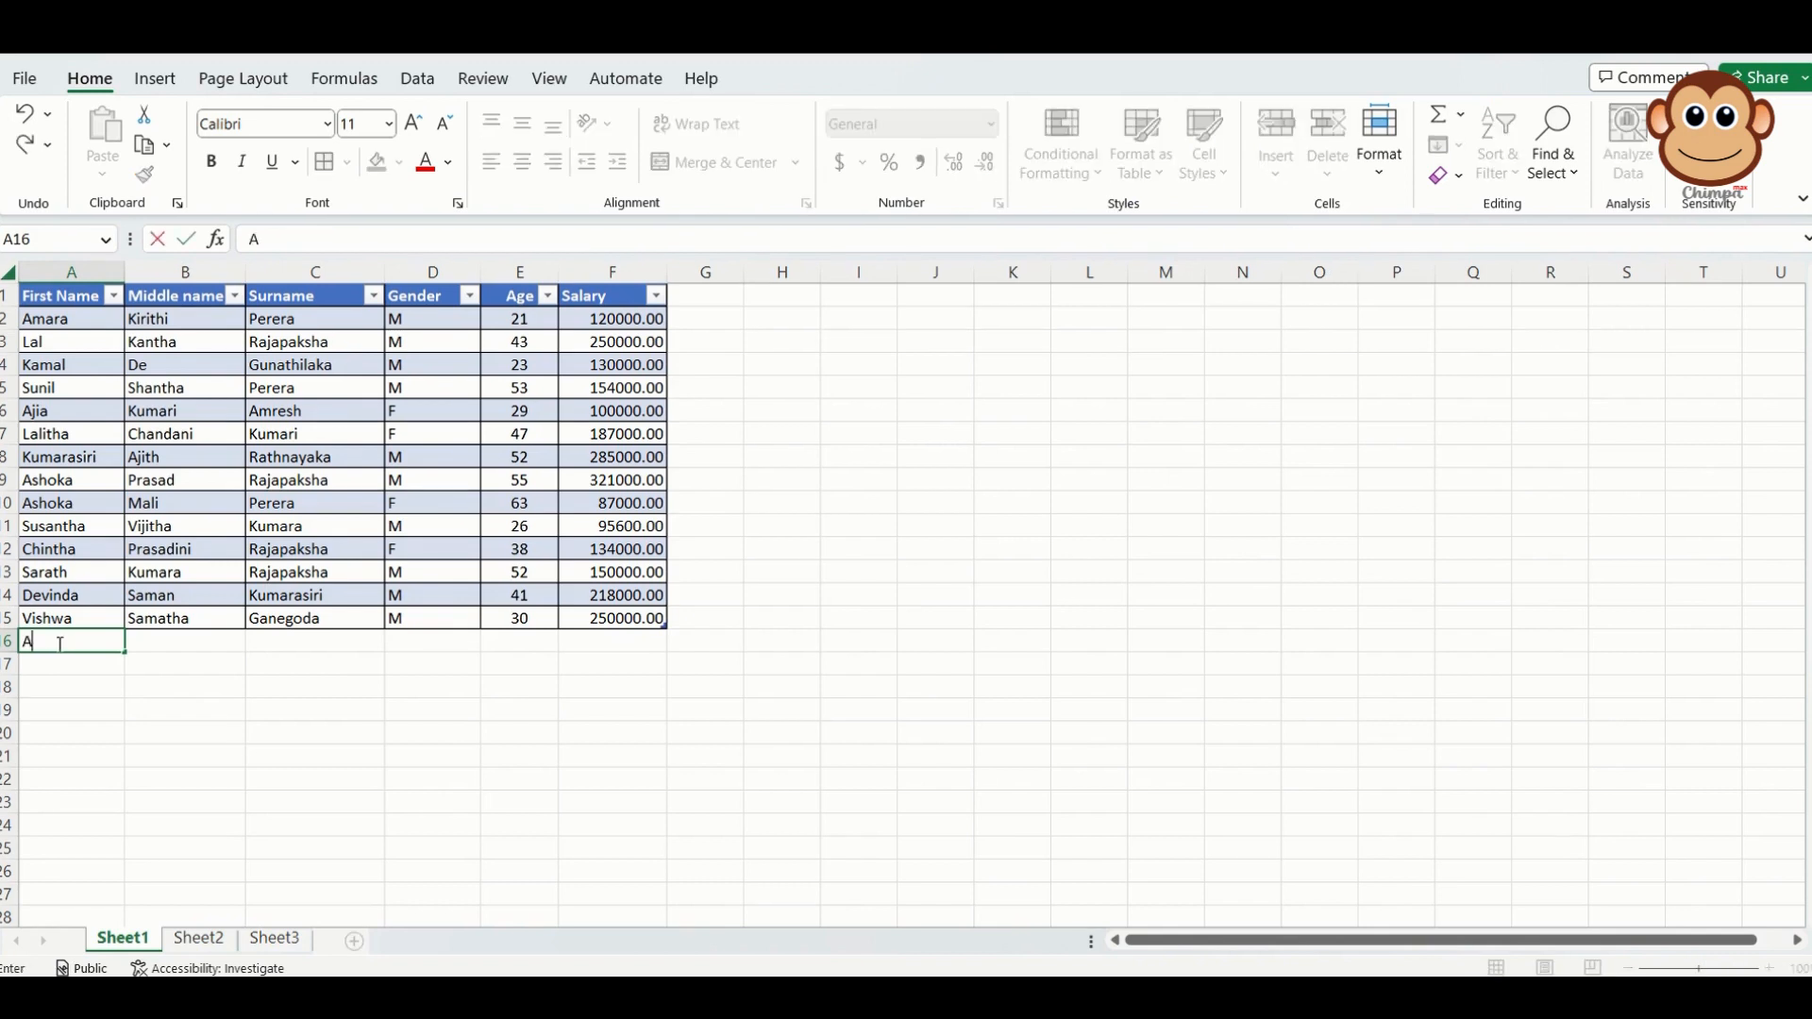
type("nura")
key("Return")
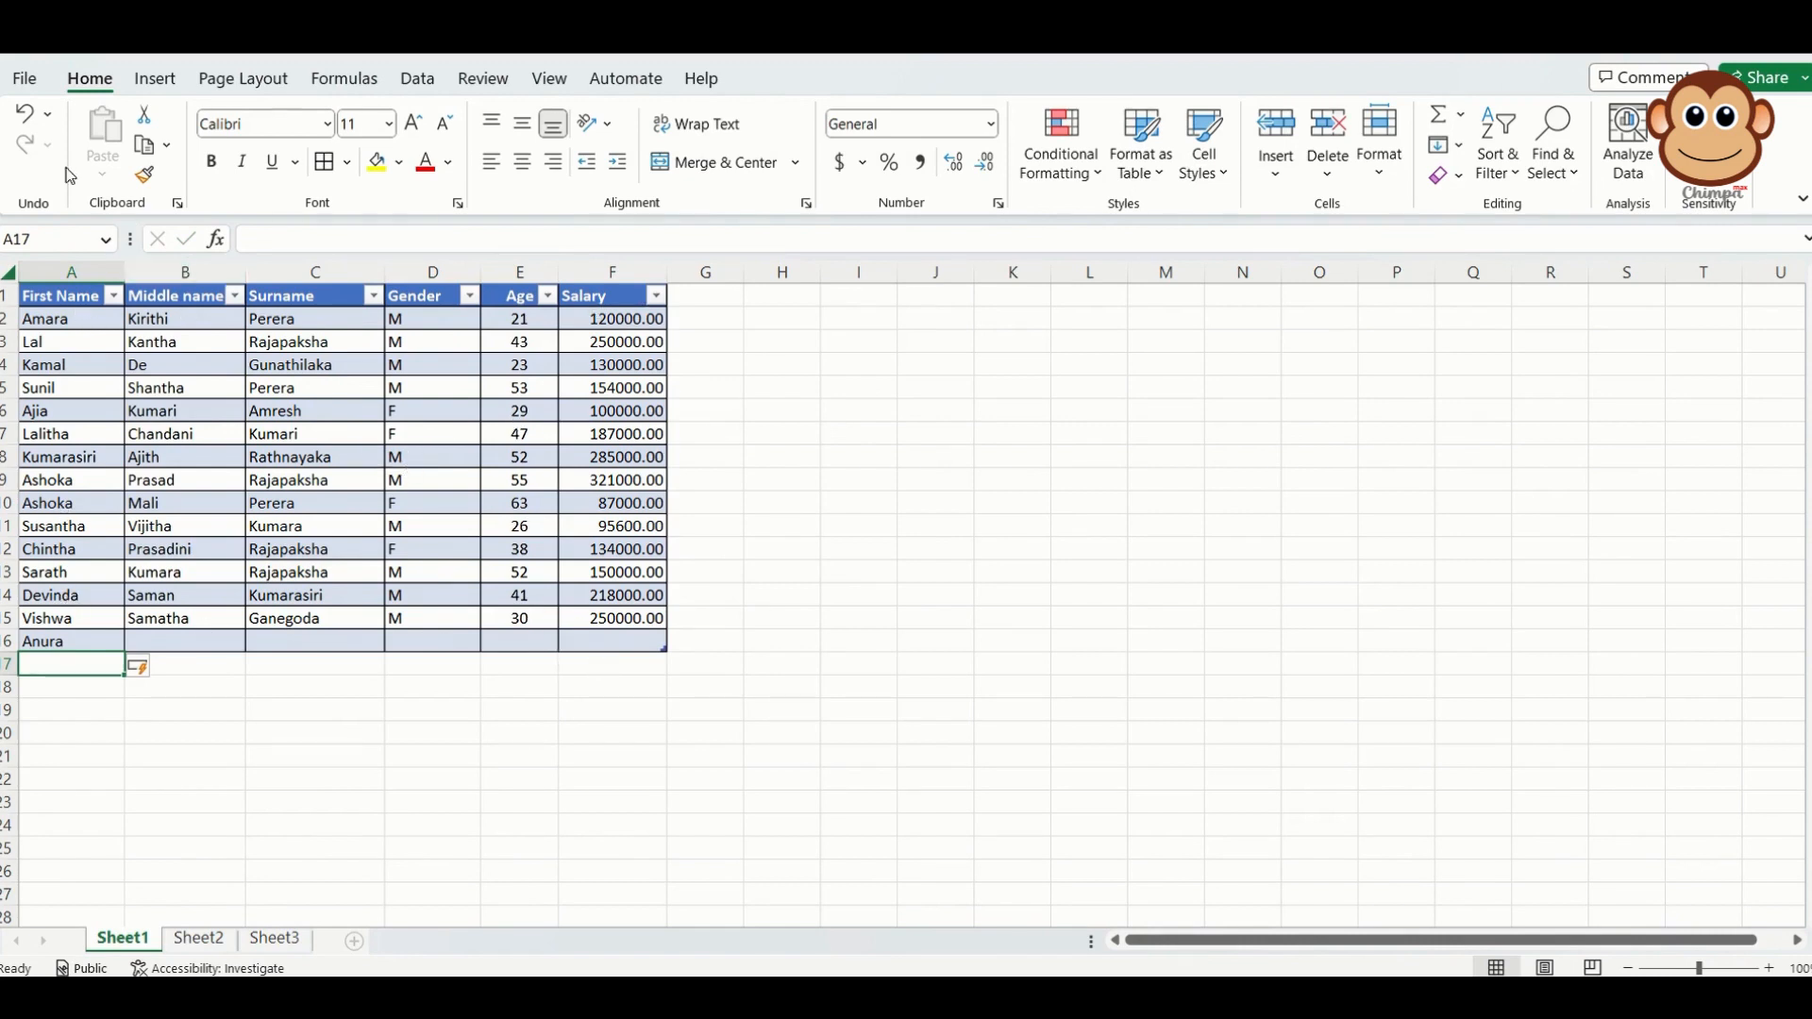
left_click(26, 113)
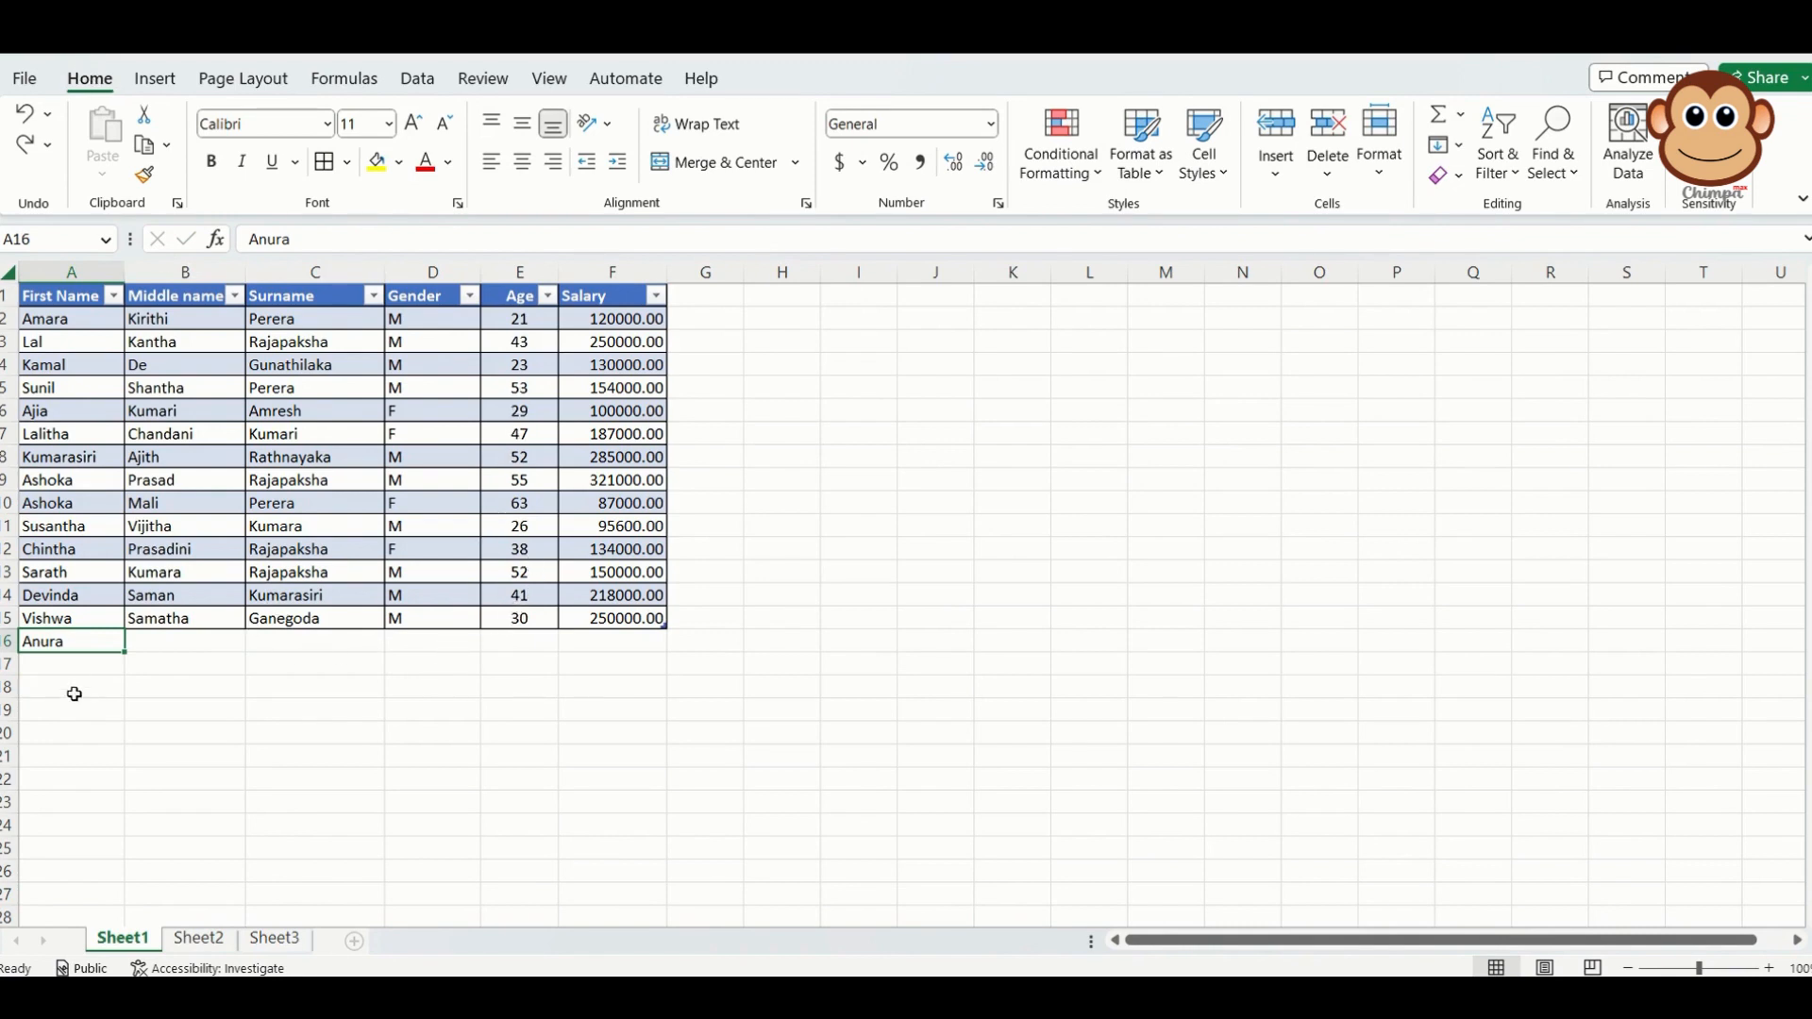
left_click(27, 113)
Step: Add a new table column by entering the header "increment" in G1, directly beside Salary
left_click(696, 295)
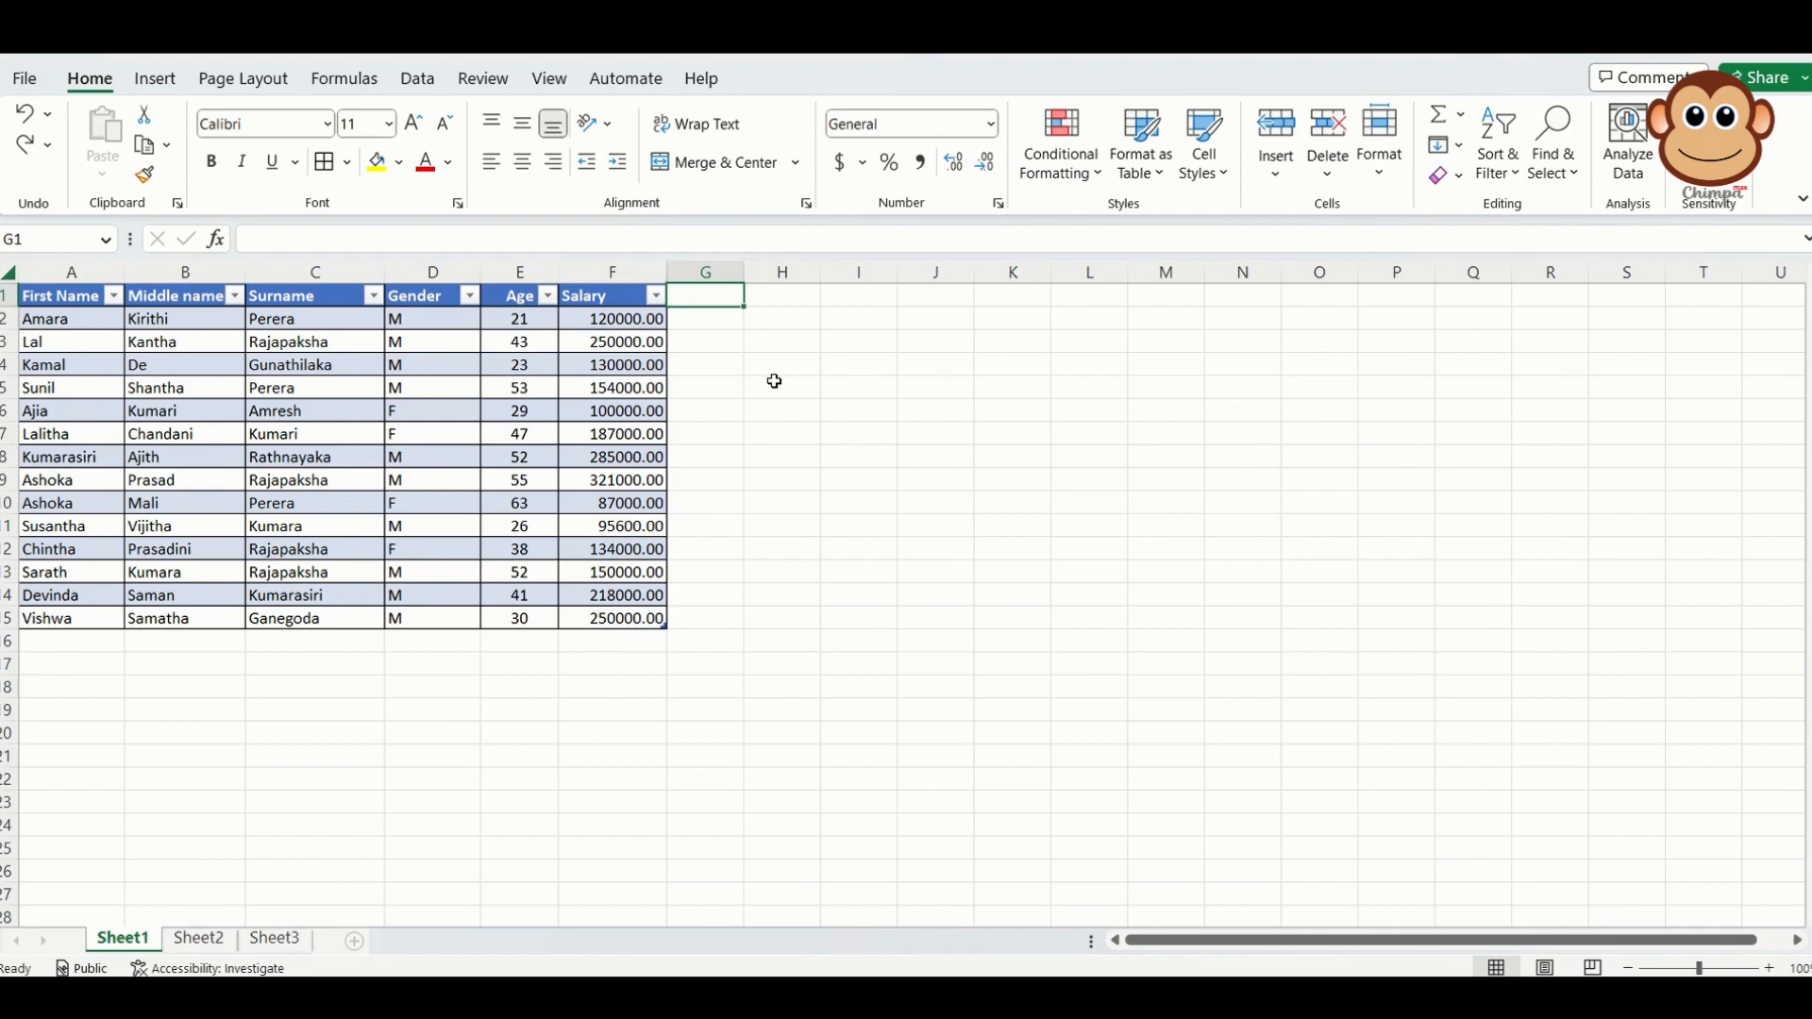
type("inc")
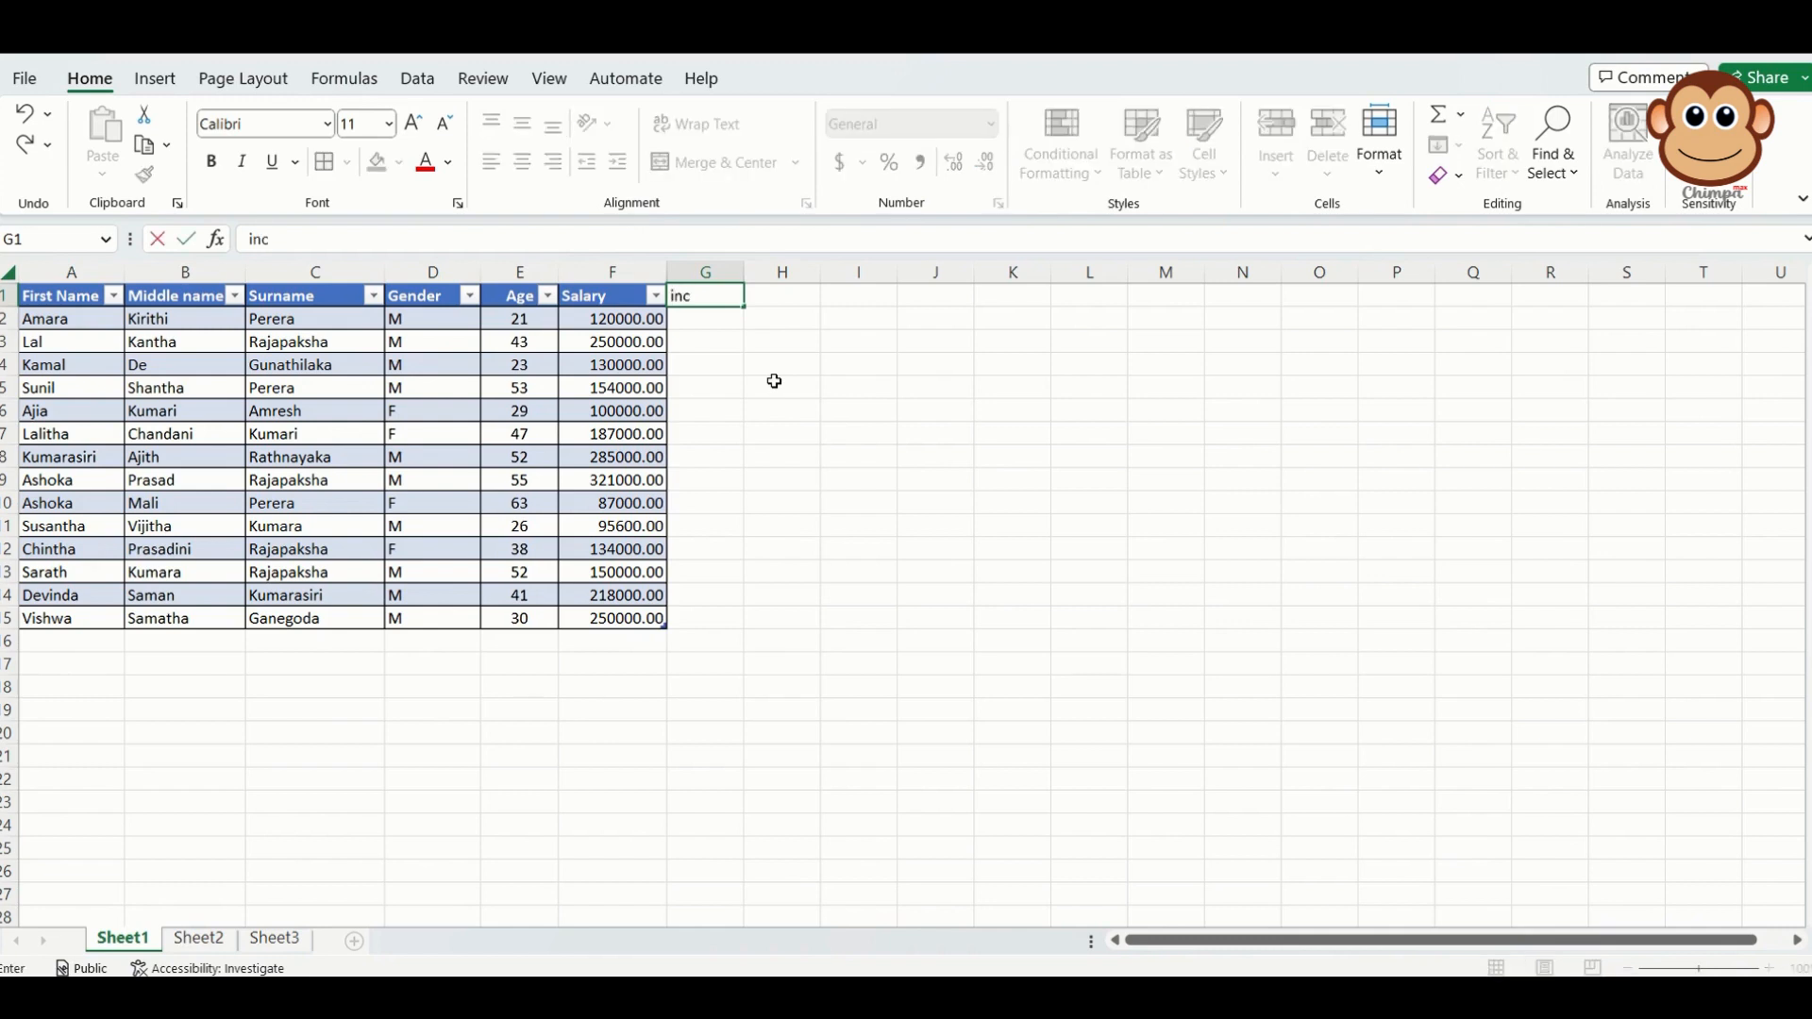
type("rement")
key("Return")
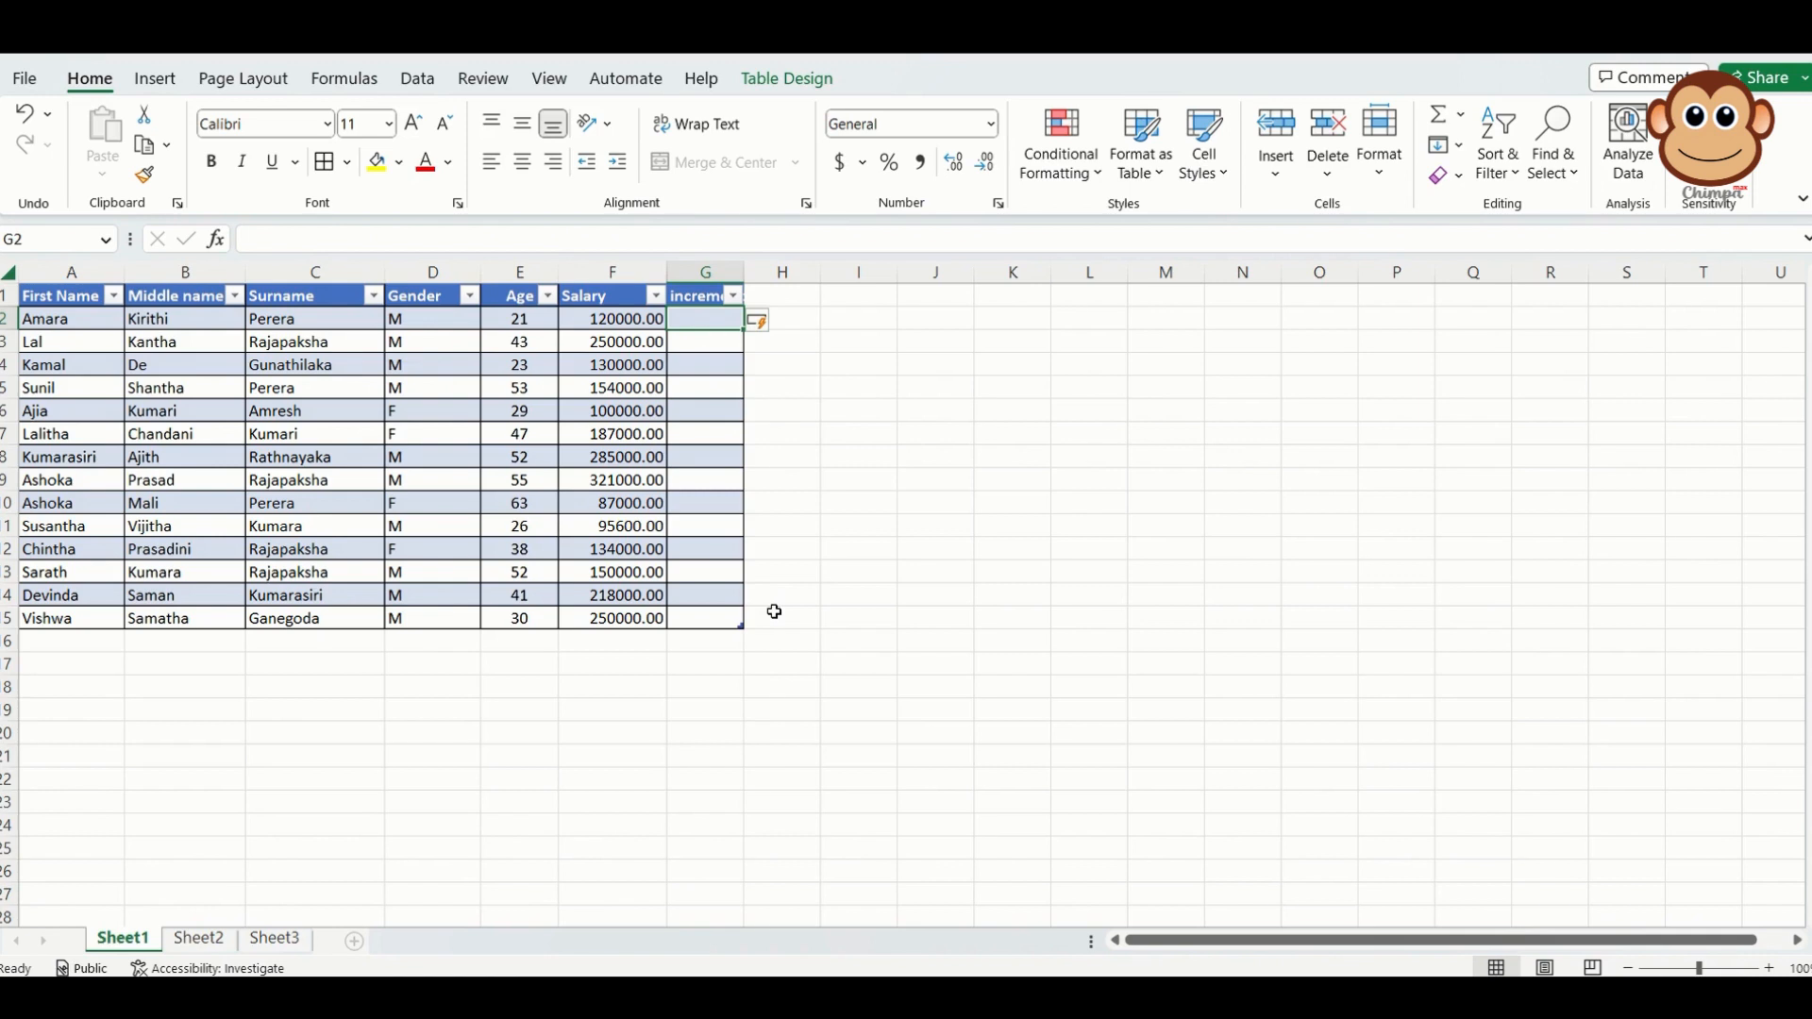
type("=")
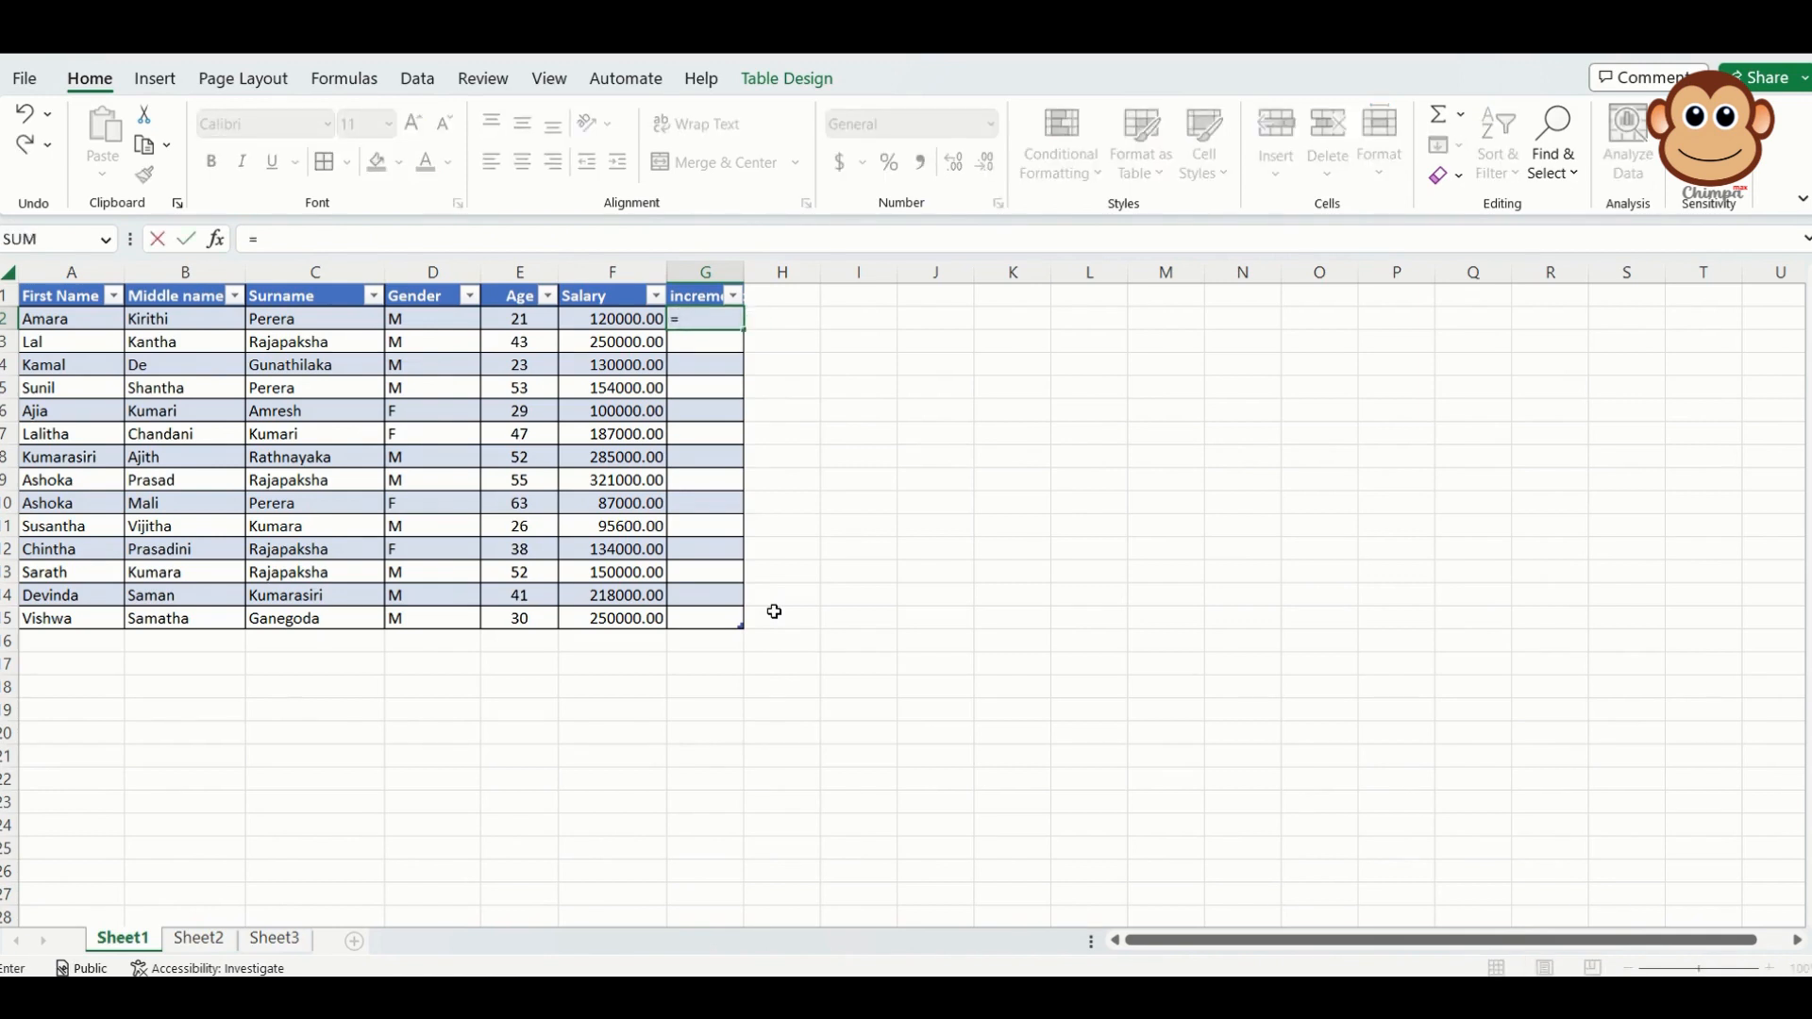
key("Left")
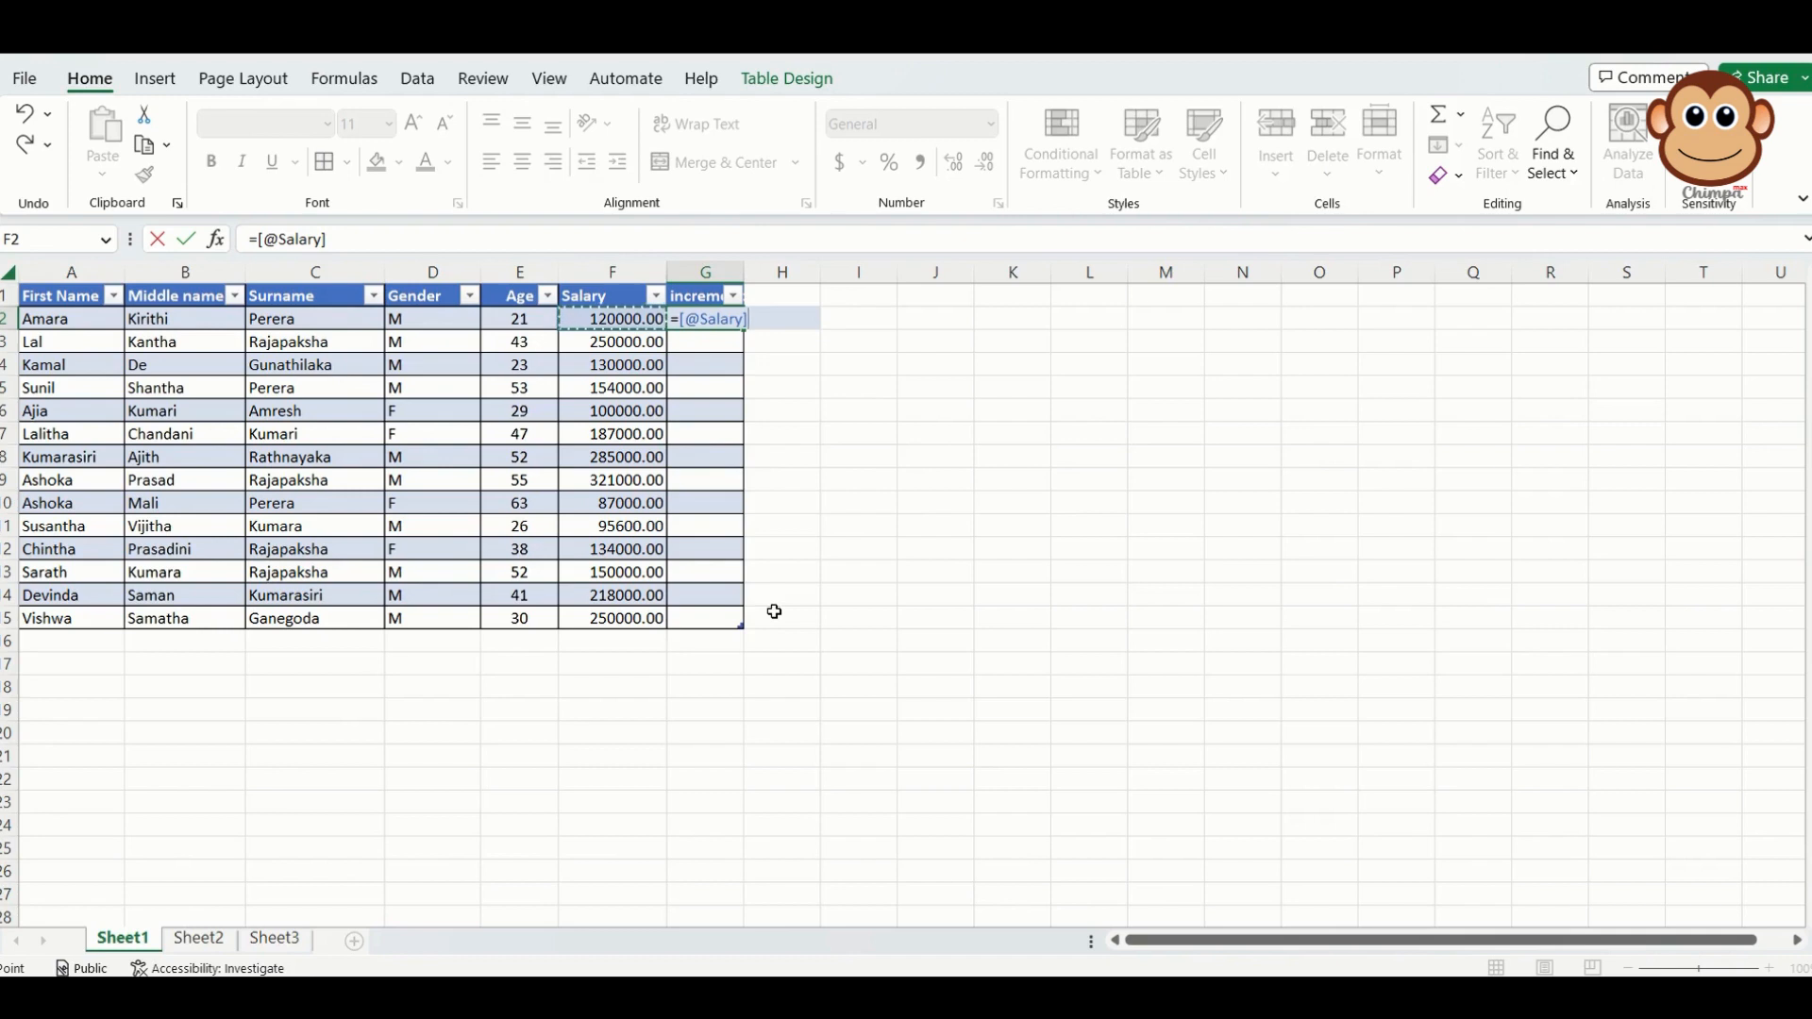
type("*3%")
key("Return")
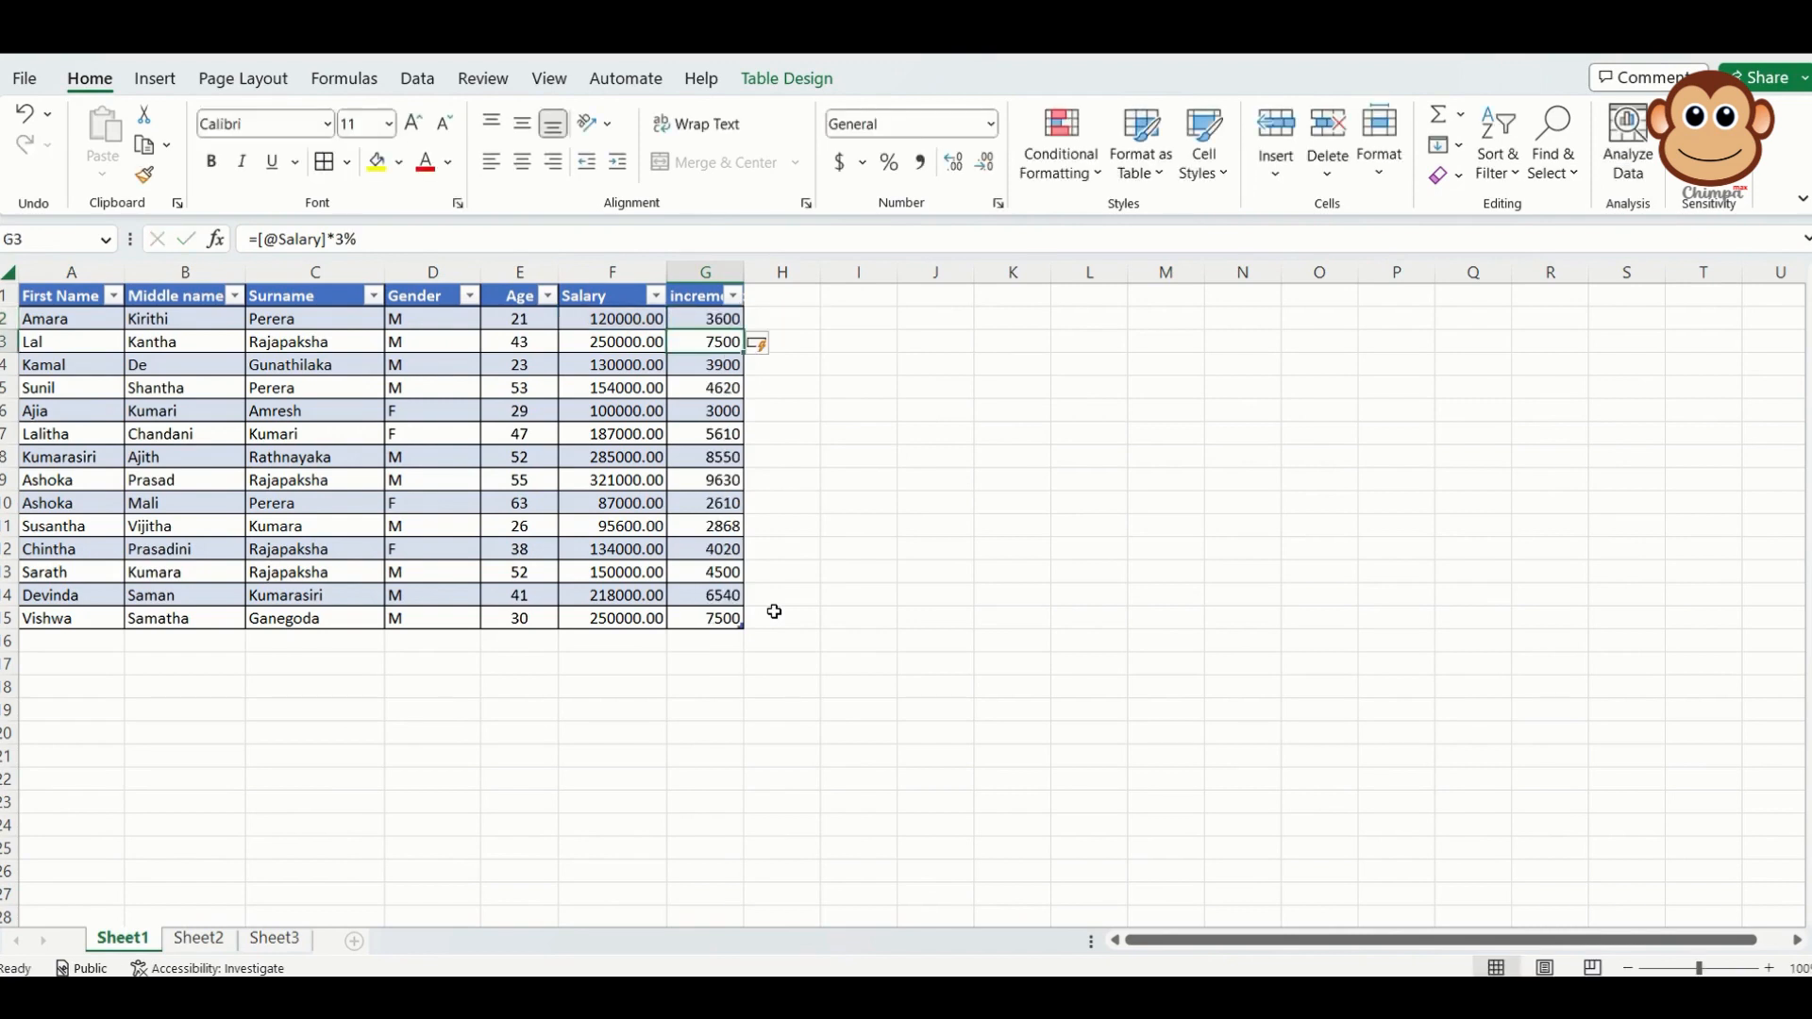